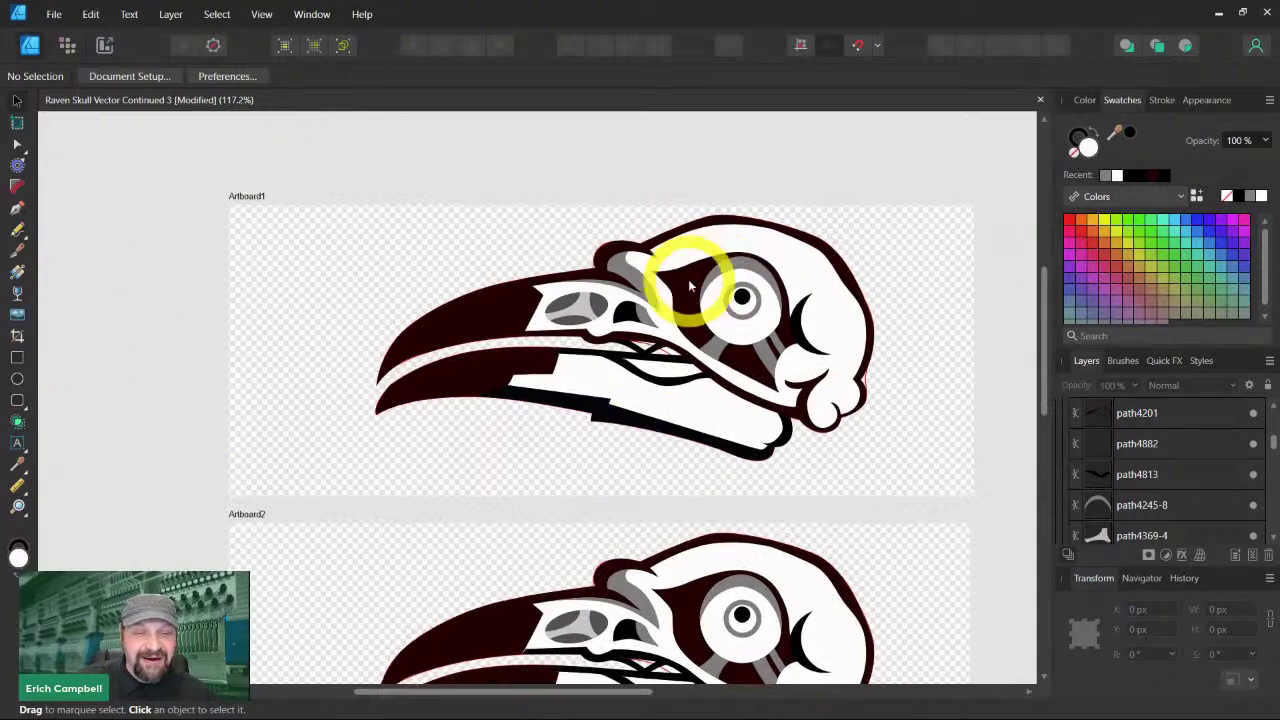
# Select the white skull base shape on Artboard1, pull it off the artwork, and undo the move
pyautogui.moveTo(548, 174); pyautogui.dragTo(640, 295)
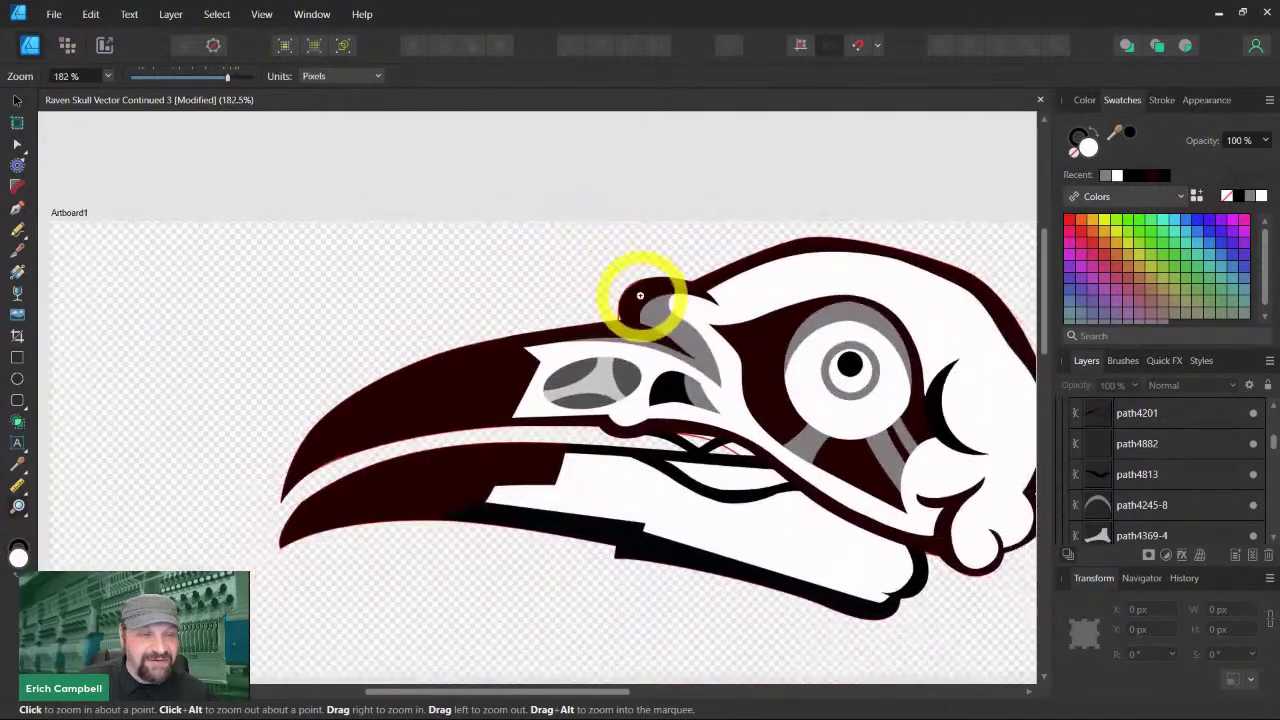
pyautogui.scroll(-2, 386, 211)
pyautogui.click(17, 101)
pyautogui.click(522, 180)
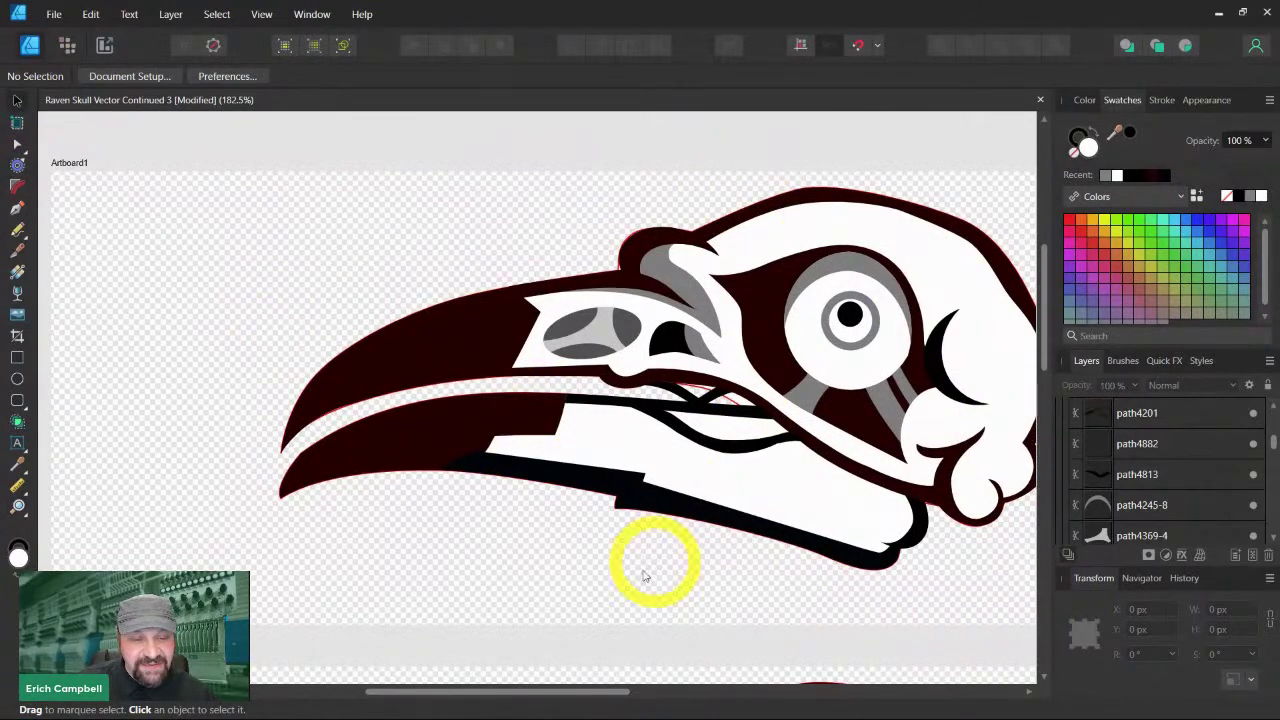
pyautogui.moveTo(559, 697); pyautogui.dragTo(603, 688)
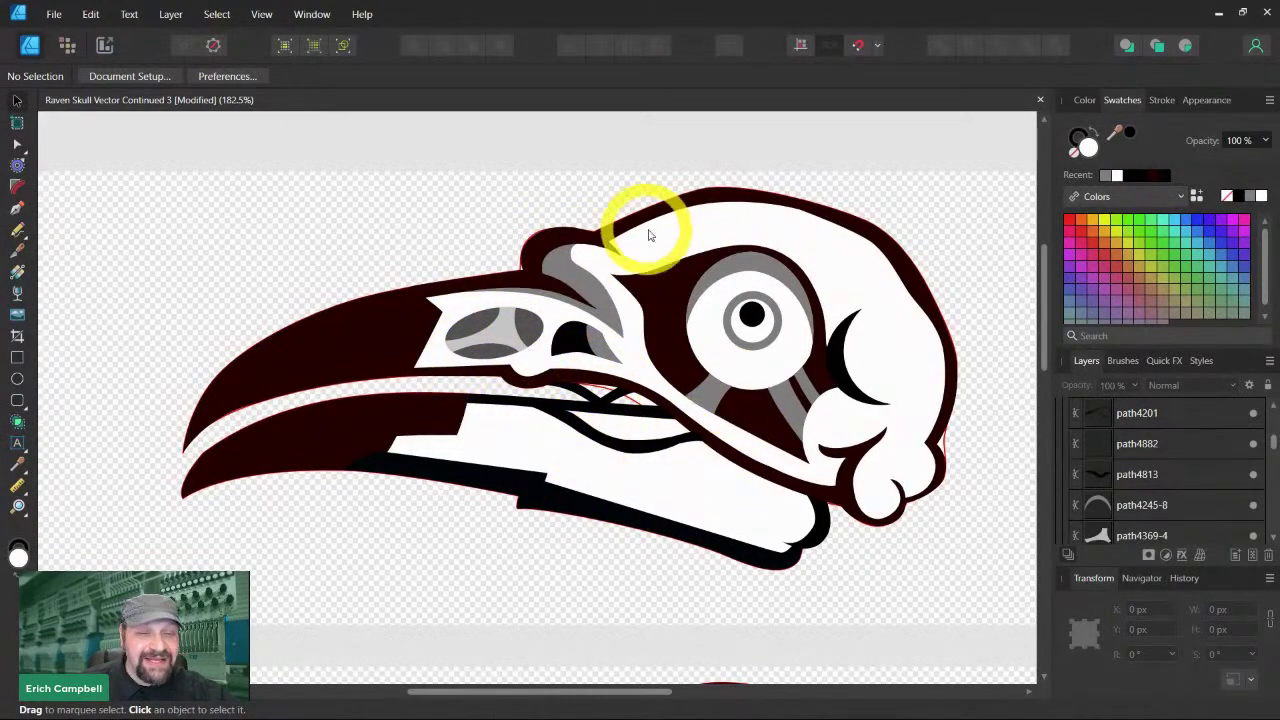
pyautogui.click(676, 252)
pyautogui.moveTo(685, 252); pyautogui.dragTo(582, 522)
pyautogui.hotkey('ctrl', 'z')
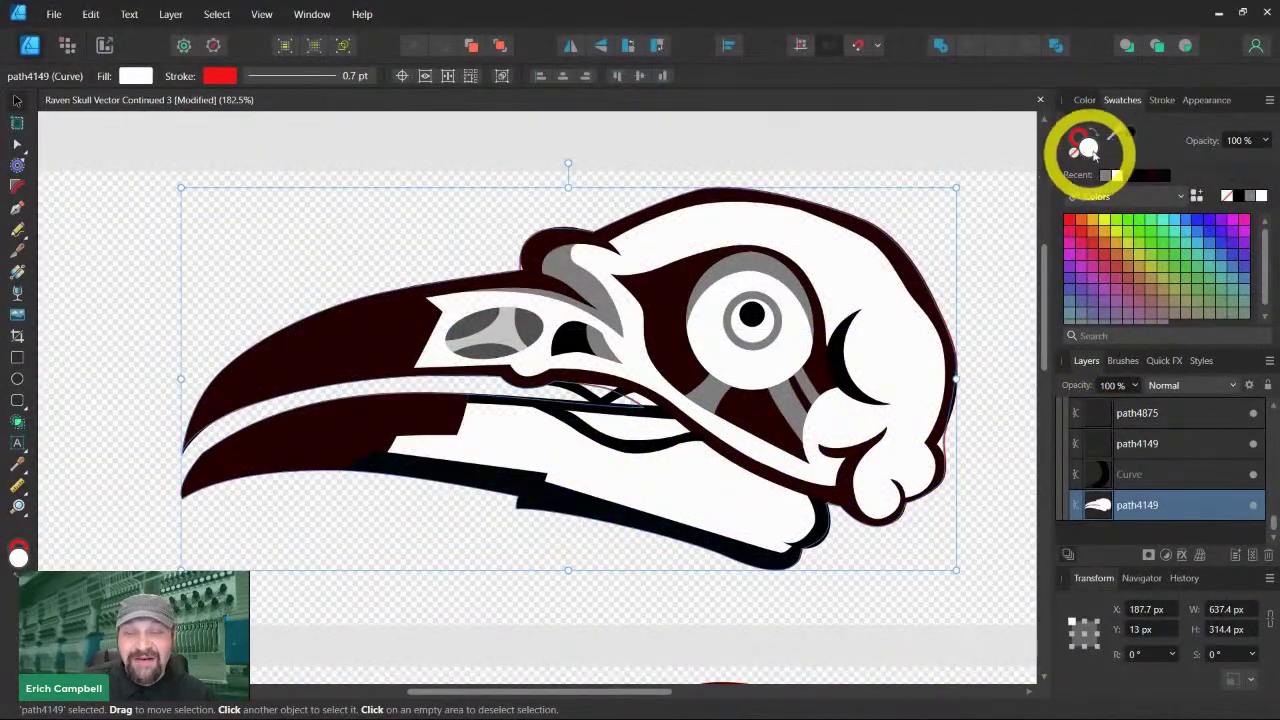
# Swap the base shape's fill and stroke colours and back again, and widen its red stroke to 27.3 pt, reducing it to 17.4 pt
pyautogui.click(1079, 137)
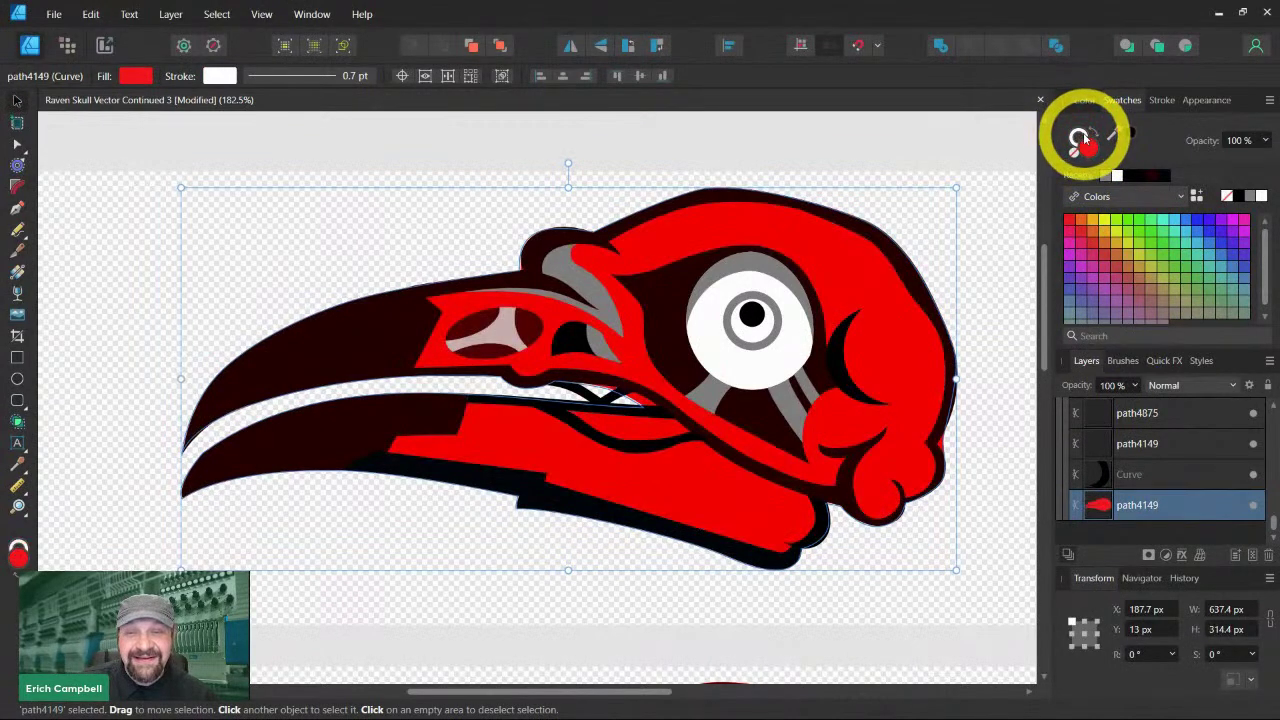
pyautogui.click(1071, 131)
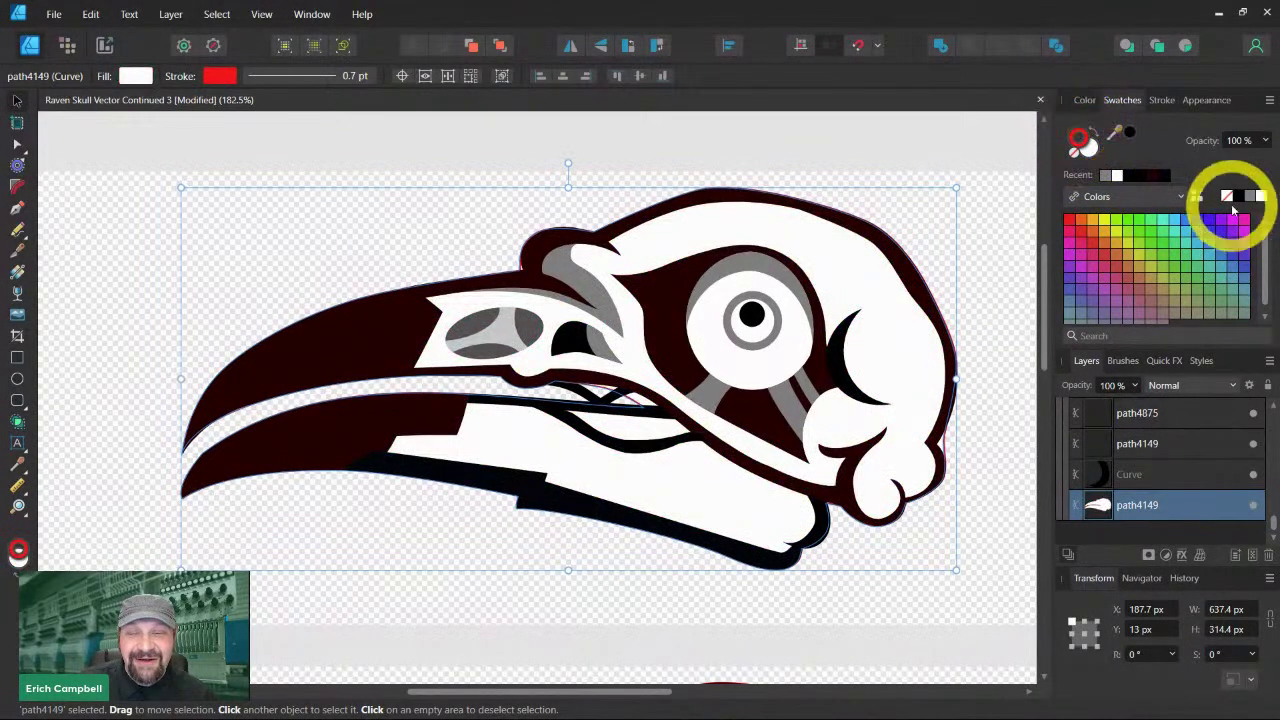
pyautogui.click(1161, 100)
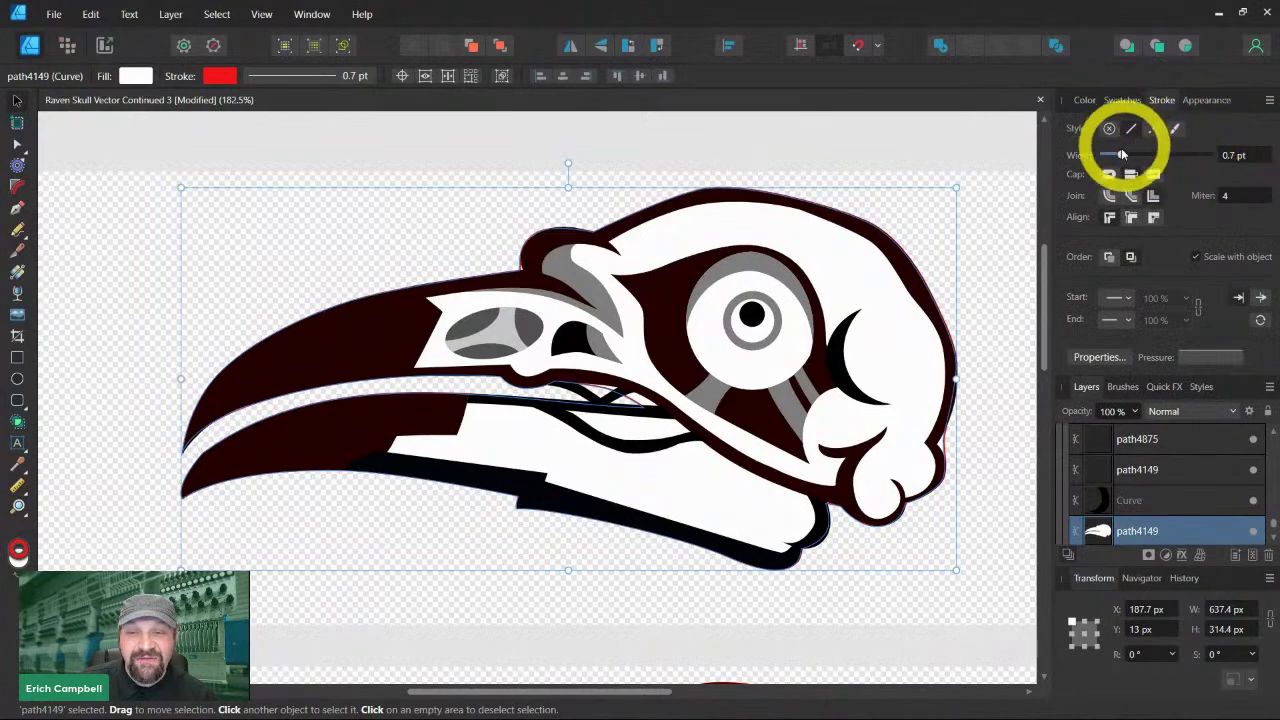
pyautogui.moveTo(1121, 158); pyautogui.dragTo(1169, 155)
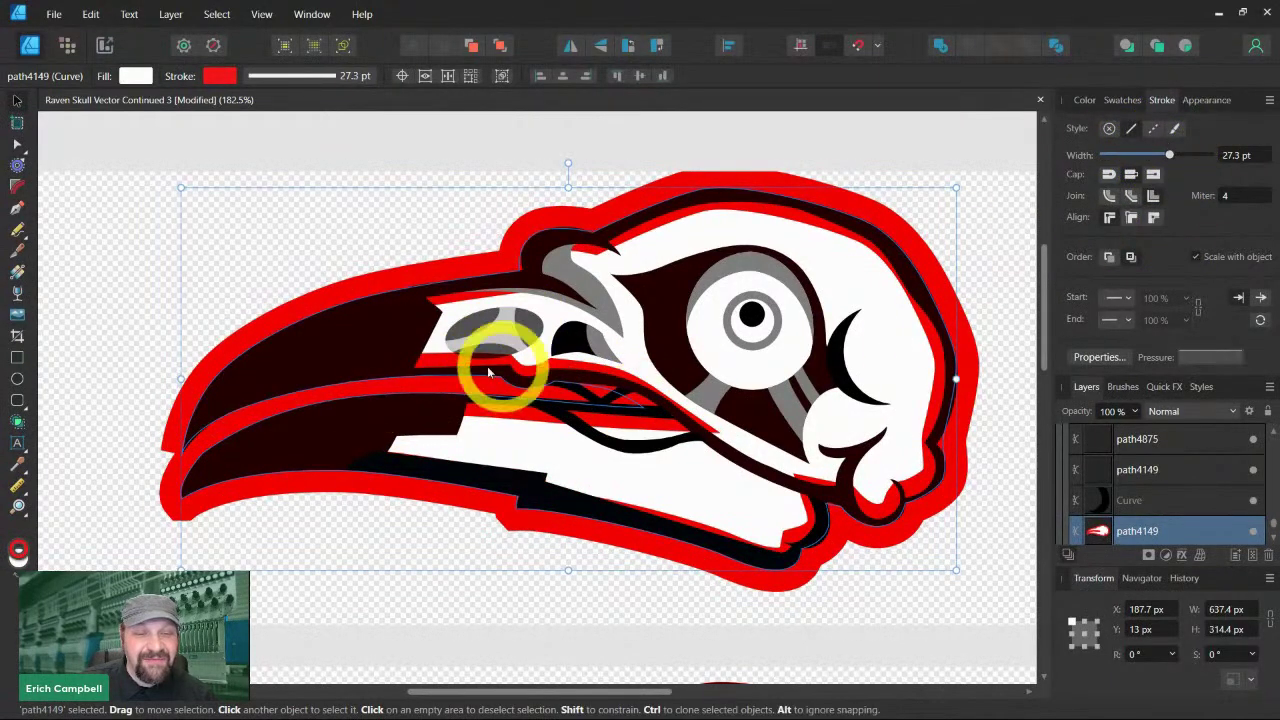
pyautogui.moveTo(1169, 155); pyautogui.dragTo(1157, 155)
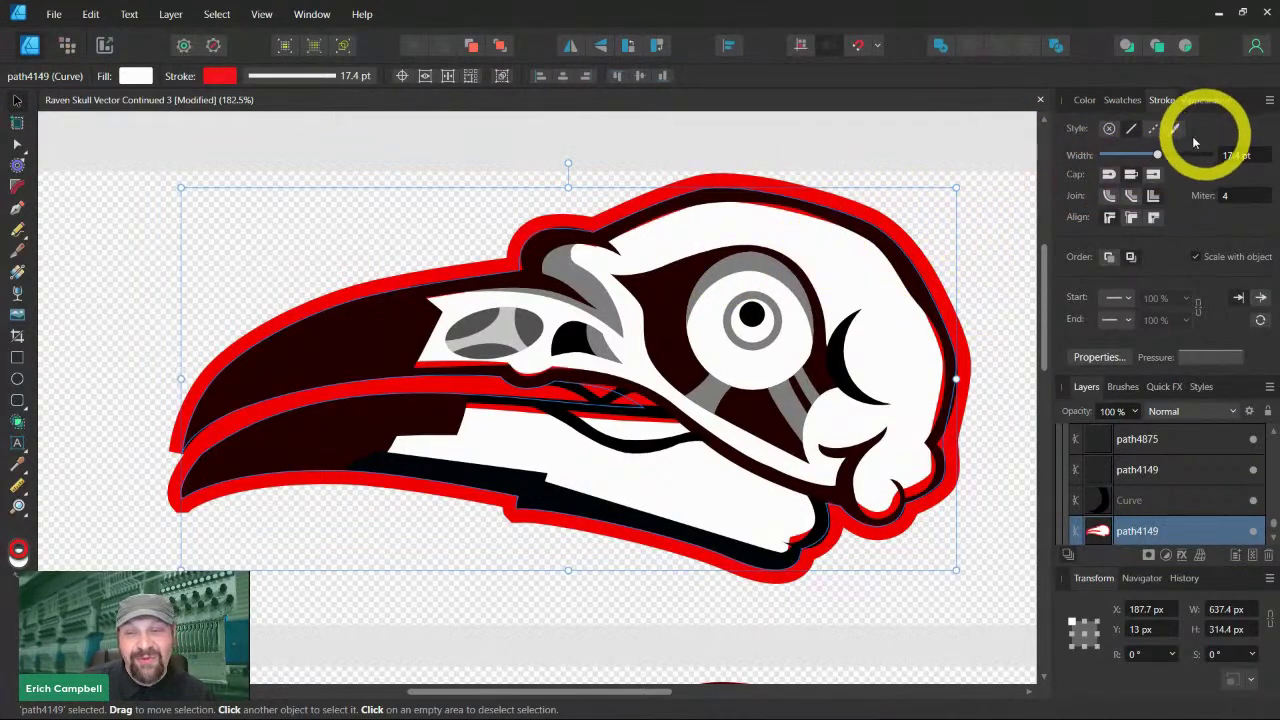
# Recolour the base shape's stroke white and pull the shape up and left out from under the skull artwork
pyautogui.click(1118, 100)
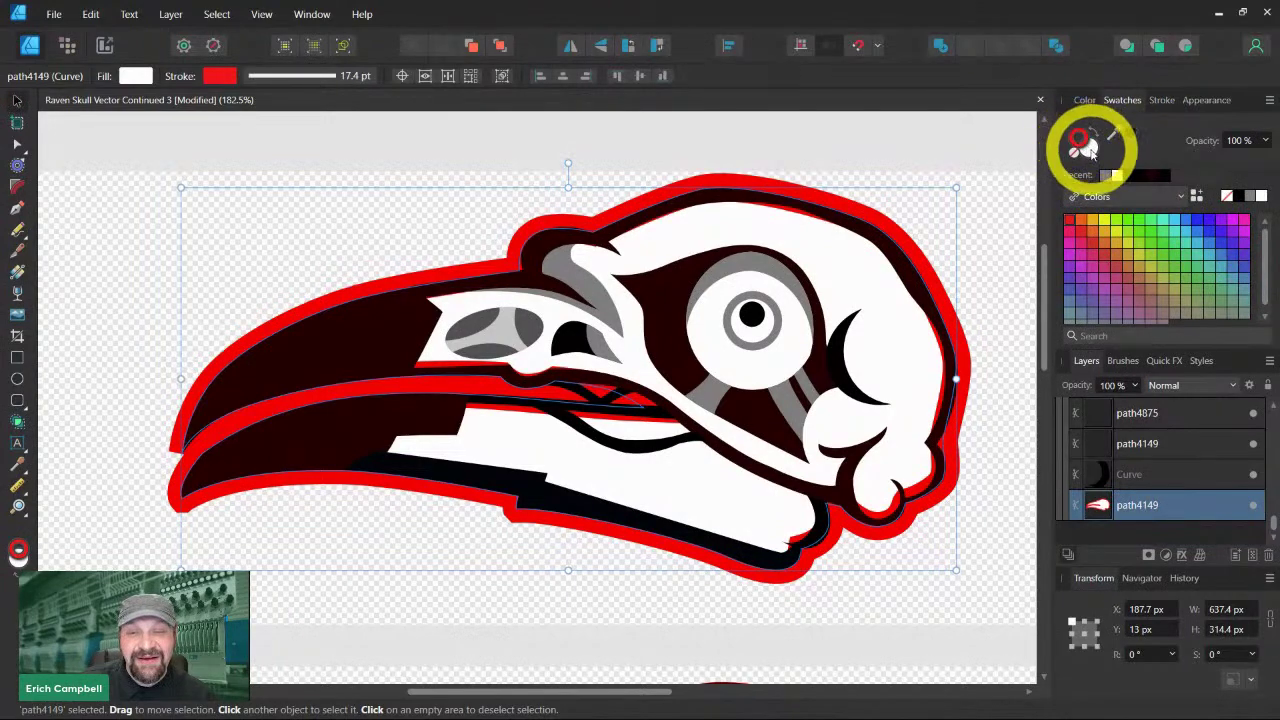
pyautogui.click(1114, 175)
pyautogui.moveTo(856, 188); pyautogui.dragTo(766, 188)
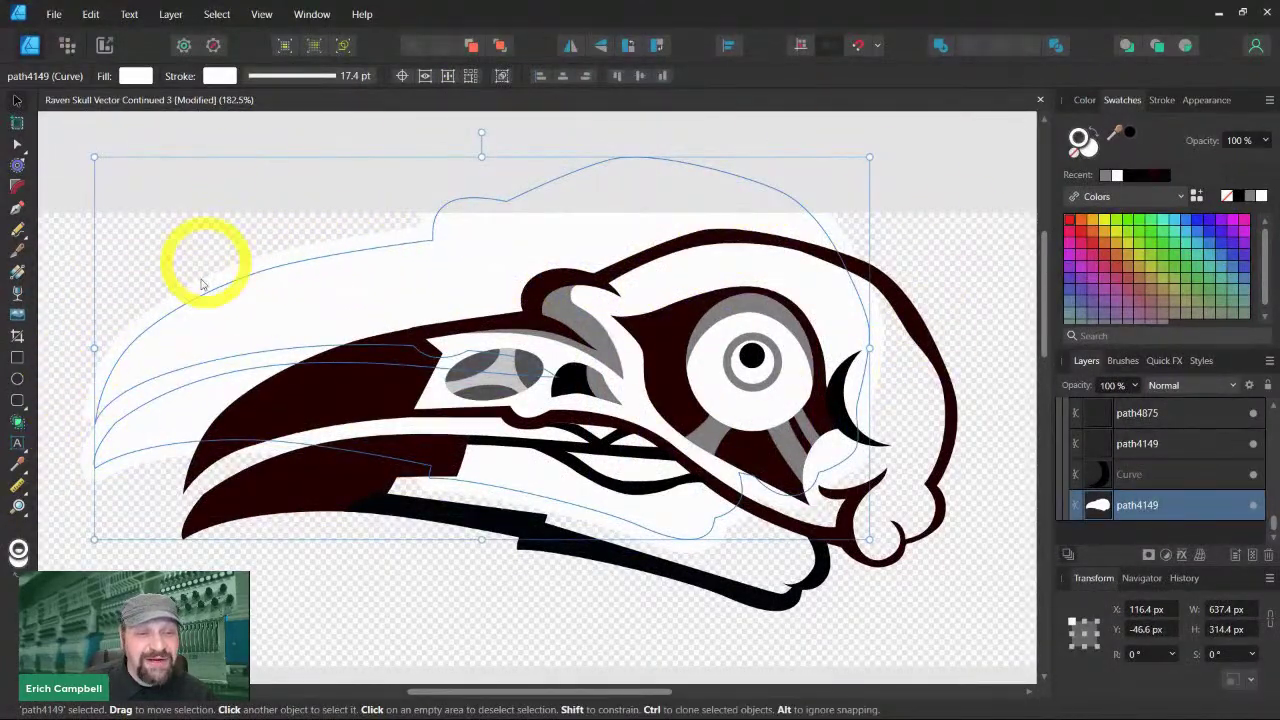
# Undo the base shape's move, white stroke colour and stroke width changes, and deselect it
pyautogui.hotkey('ctrl', 'z')
pyautogui.hotkey('ctrl', 'z')
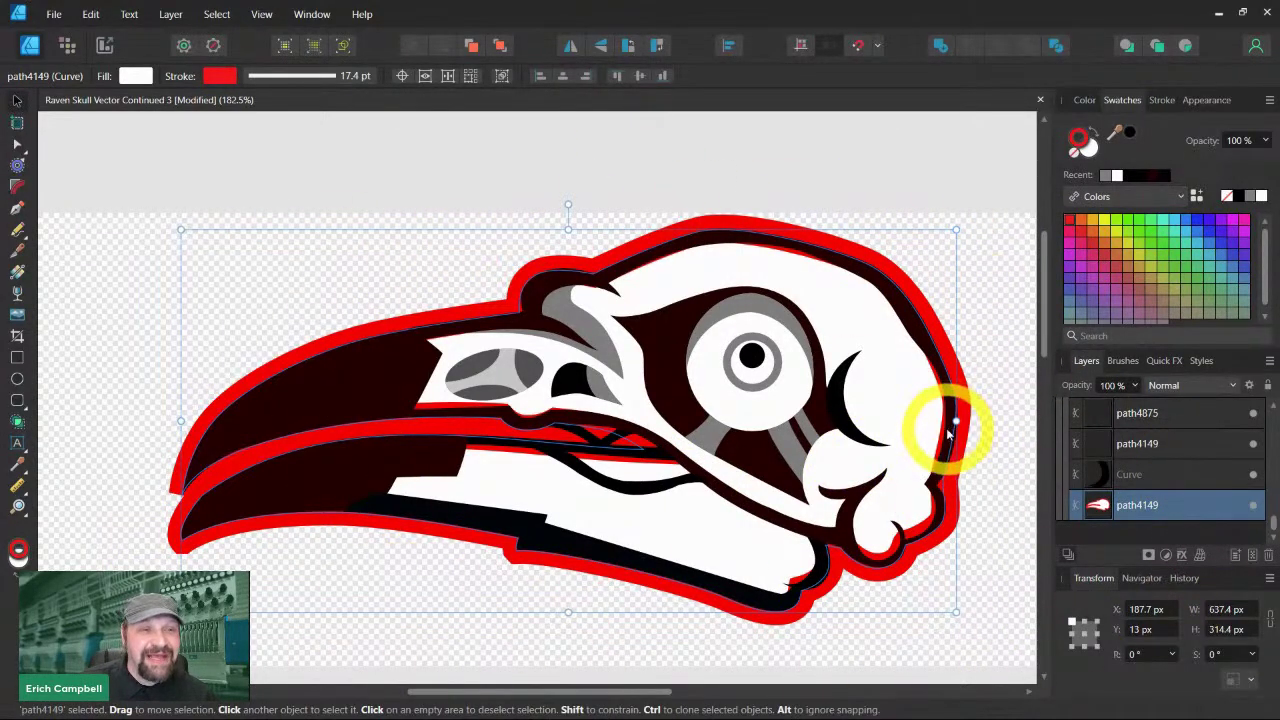
pyautogui.hotkey('ctrl', 'z')
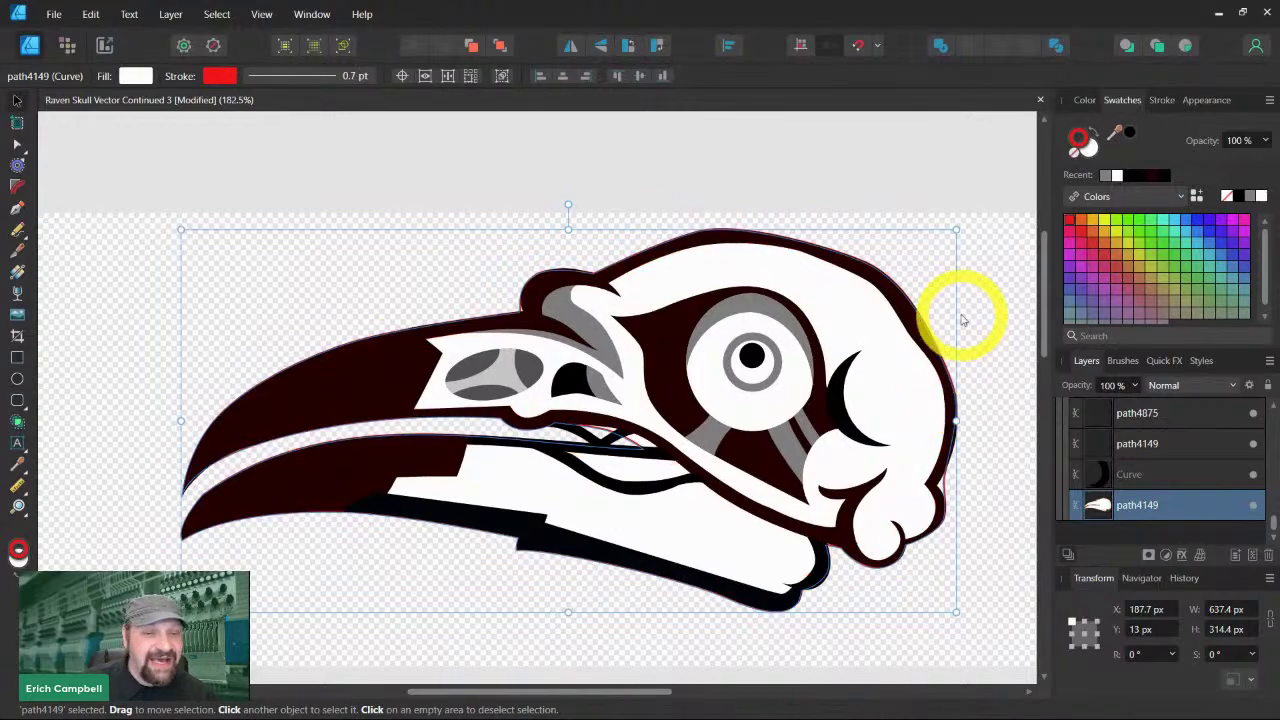
pyautogui.click(977, 350)
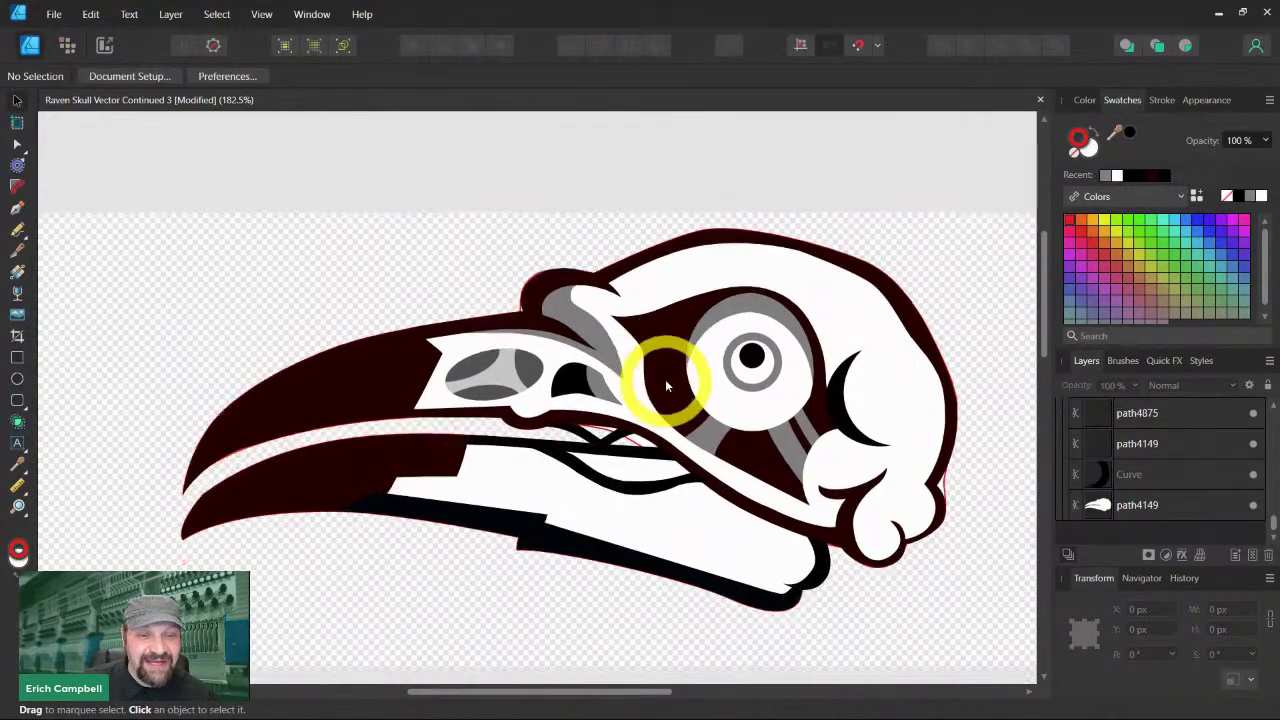
# Select the dark upper skull outline on Artboard1 and give it a white stroke
pyautogui.press('z')
pyautogui.moveTo(492, 240); pyautogui.dragTo(834, 451)
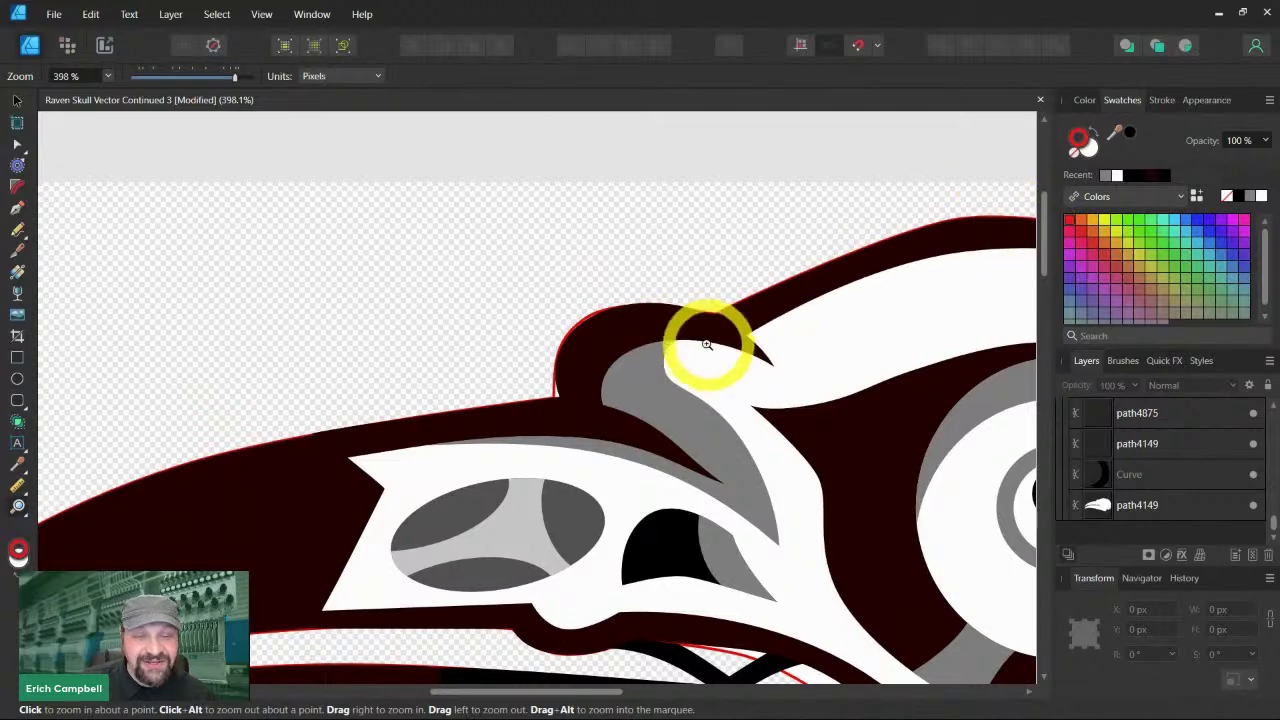
pyautogui.click(17, 101)
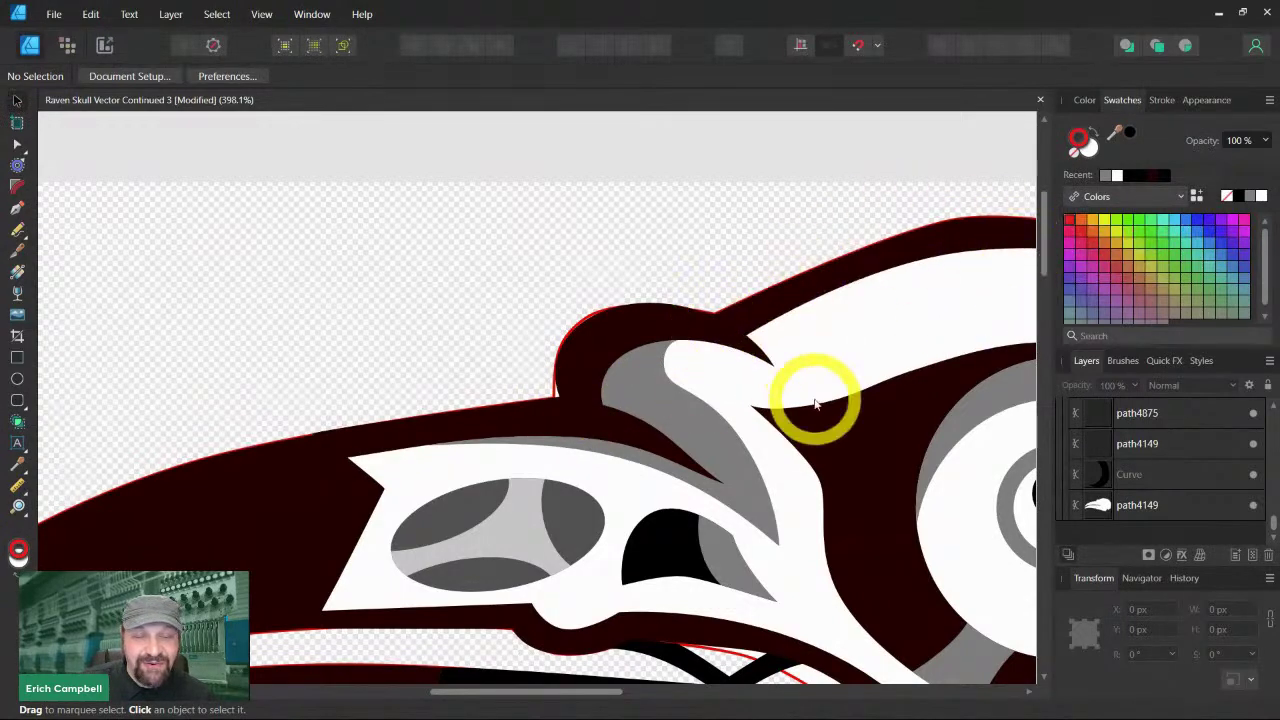
pyautogui.click(671, 343)
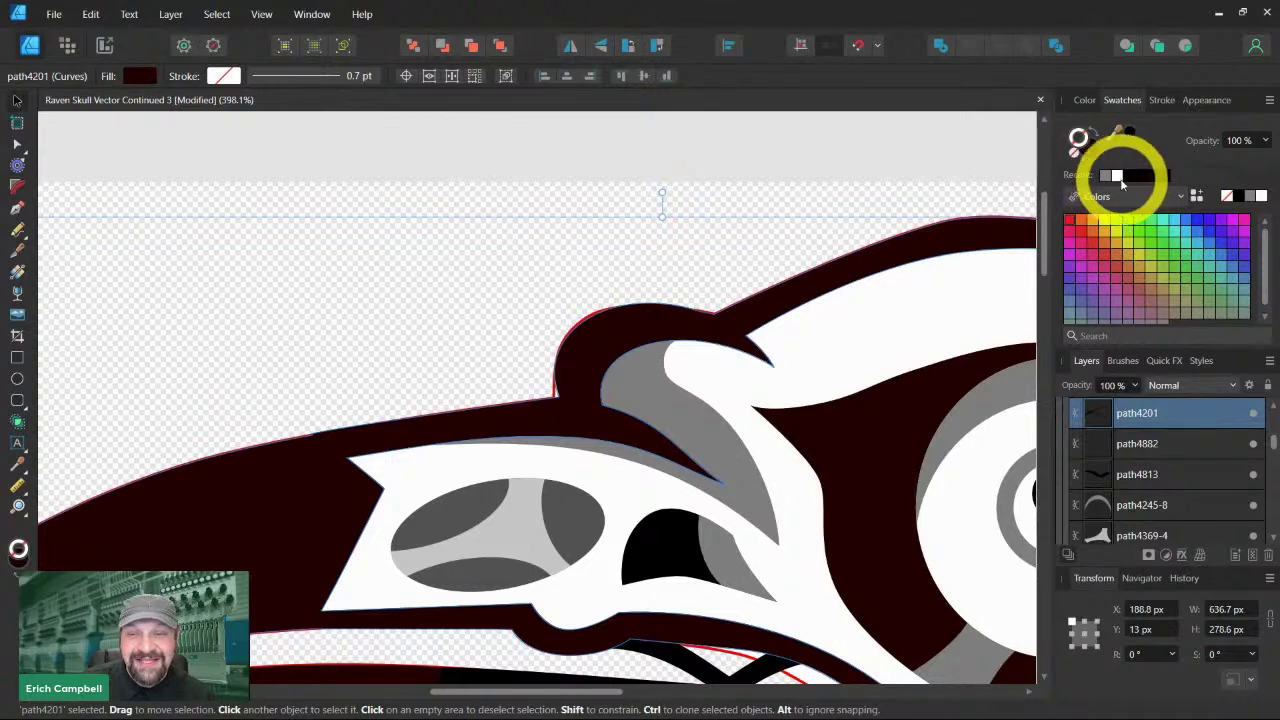
pyautogui.click(1117, 177)
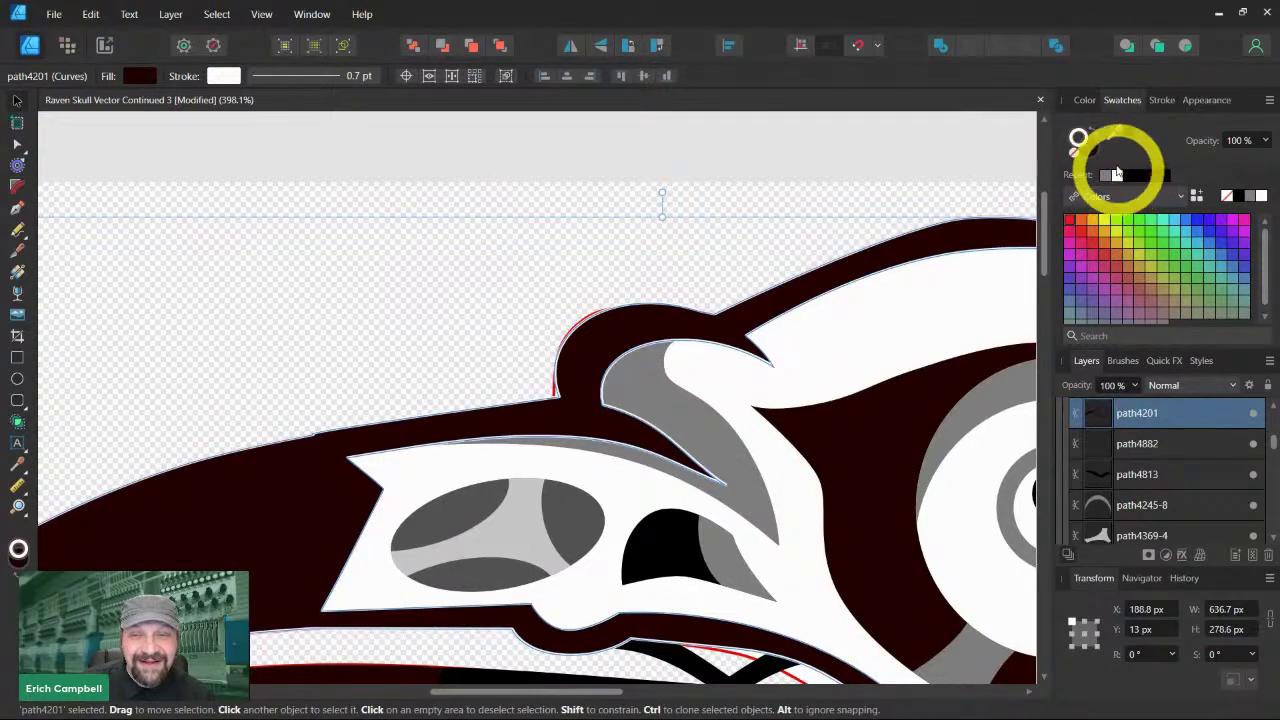
# Swap the upper skull outline's fill and stroke colours and move the shape up onto the pasteboard above Artboard1
pyautogui.click(1088, 128)
pyautogui.scroll(-5, 563, 380)
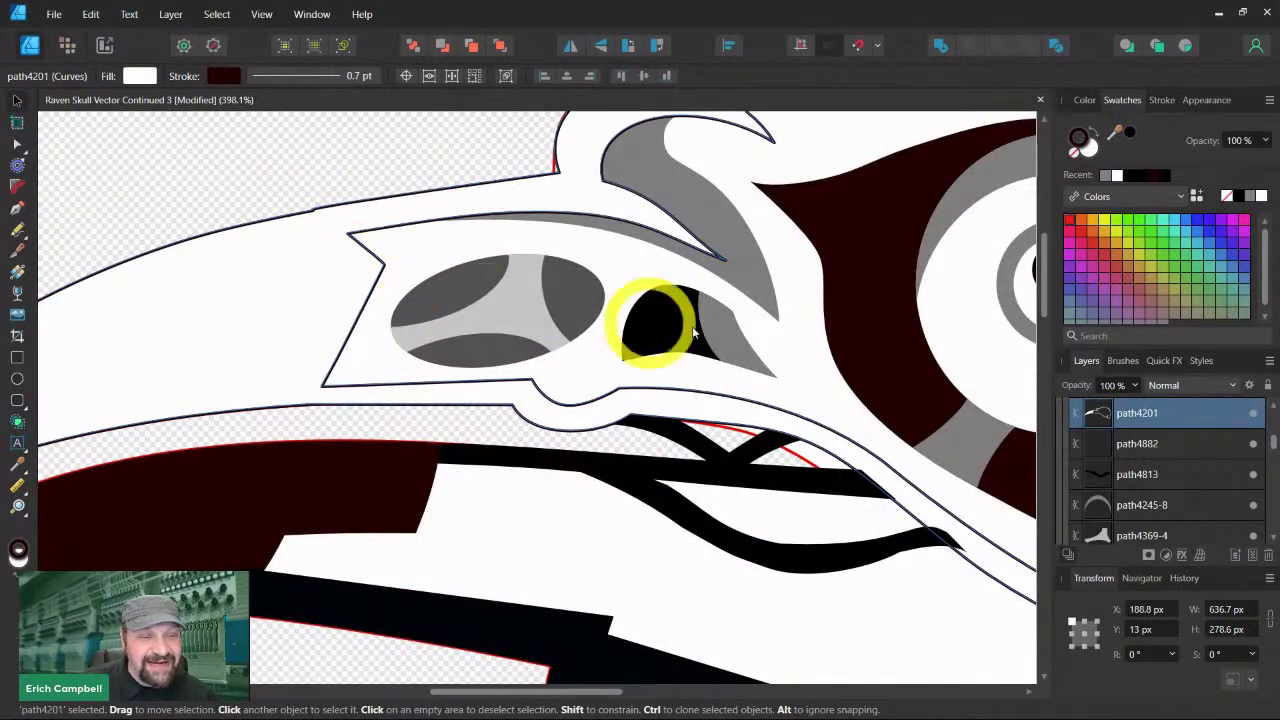
pyautogui.scroll(2, 651, 286)
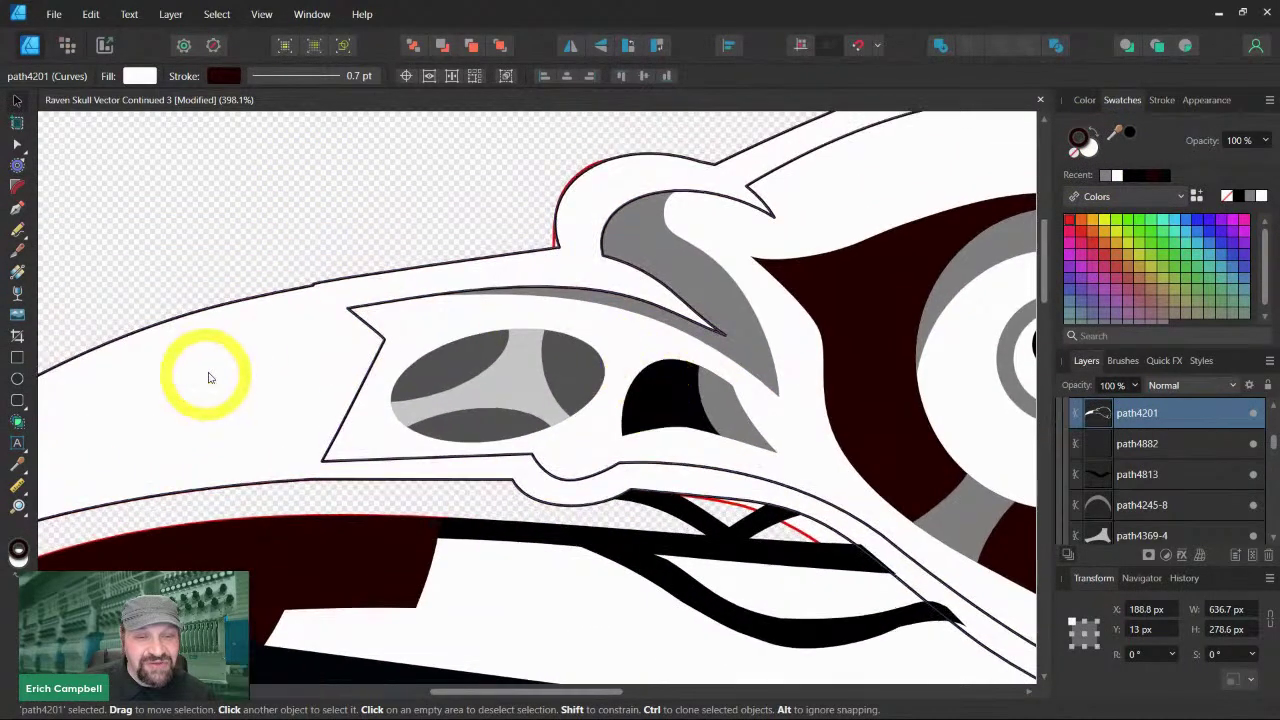
pyautogui.press('z')
pyautogui.keyDown('alt'); pyautogui.click(581, 355); pyautogui.keyUp('alt')
pyautogui.keyDown('alt'); pyautogui.click(729, 373); pyautogui.keyUp('alt')
pyautogui.keyDown('alt'); pyautogui.click(729, 373); pyautogui.keyUp('alt')
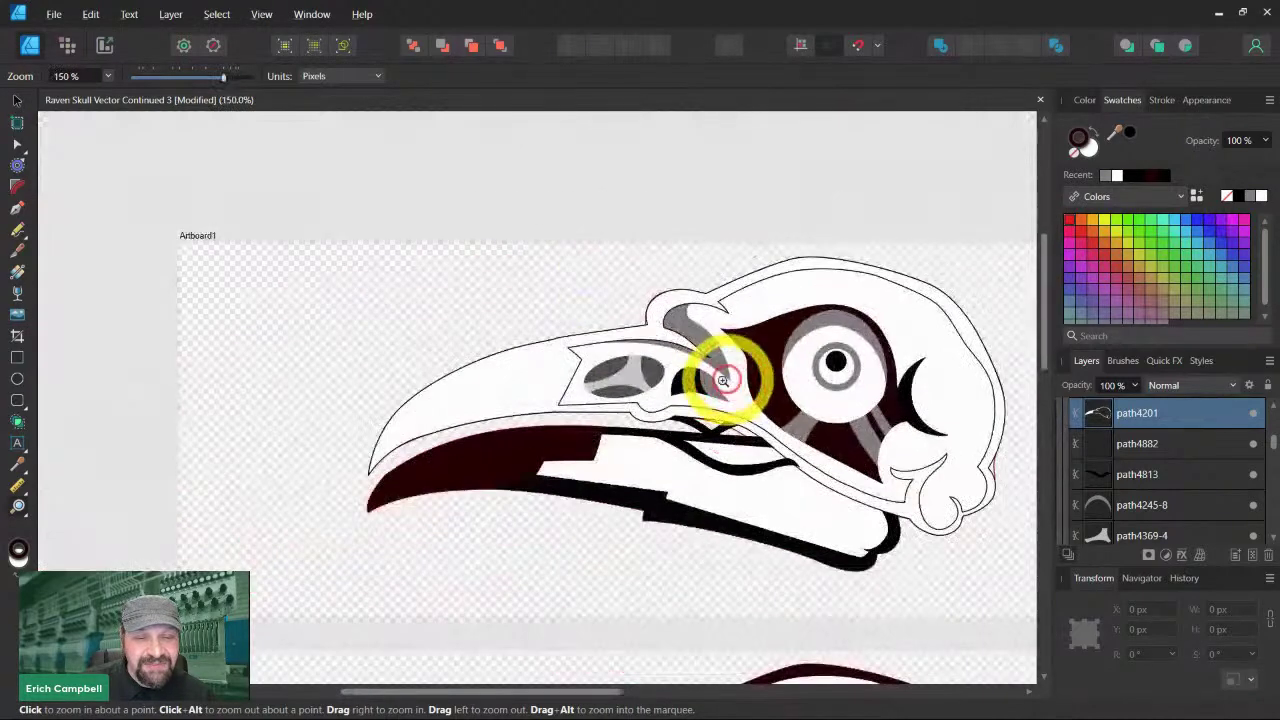
pyautogui.click(17, 100)
pyautogui.moveTo(471, 371); pyautogui.dragTo(292, 258)
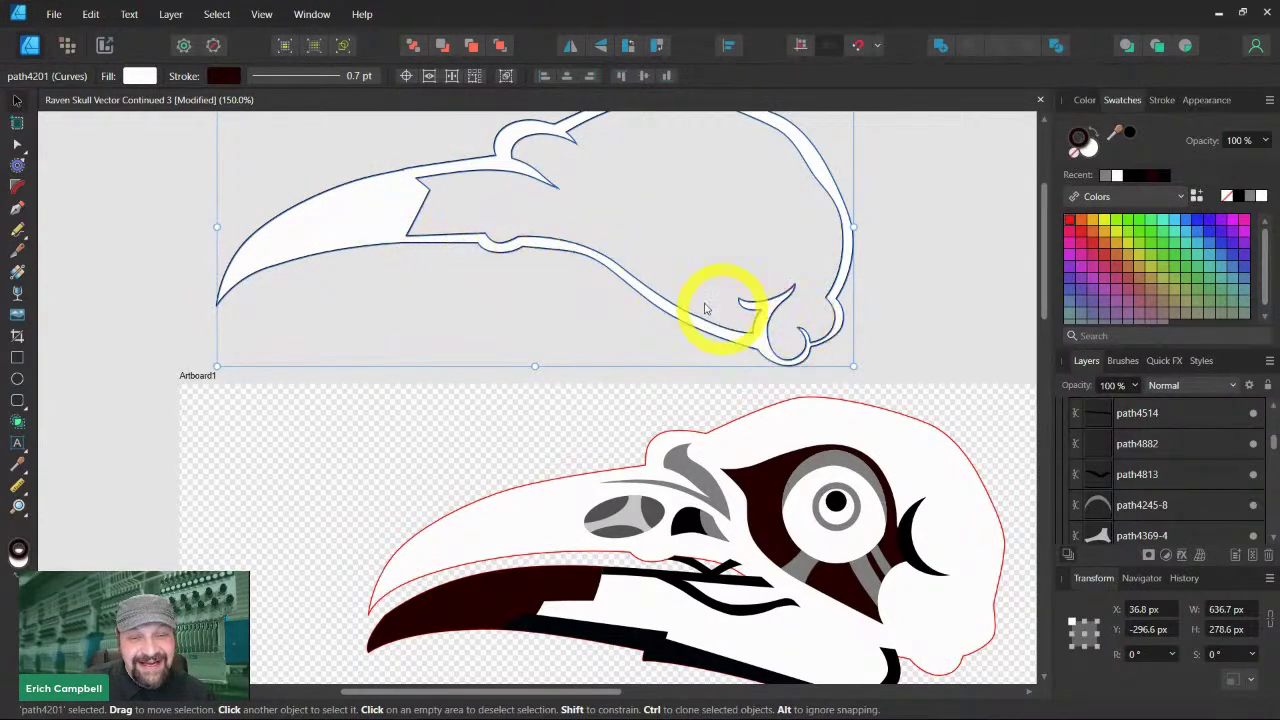
# Undo the outline's move and its fill and stroke swap, keeping the dark fill with the white stroke
pyautogui.hotkey('ctrl', 'z')
pyautogui.hotkey('ctrl', 'z')
pyautogui.hotkey('ctrl', 'z')
pyautogui.hotkey('ctrl', 'z')
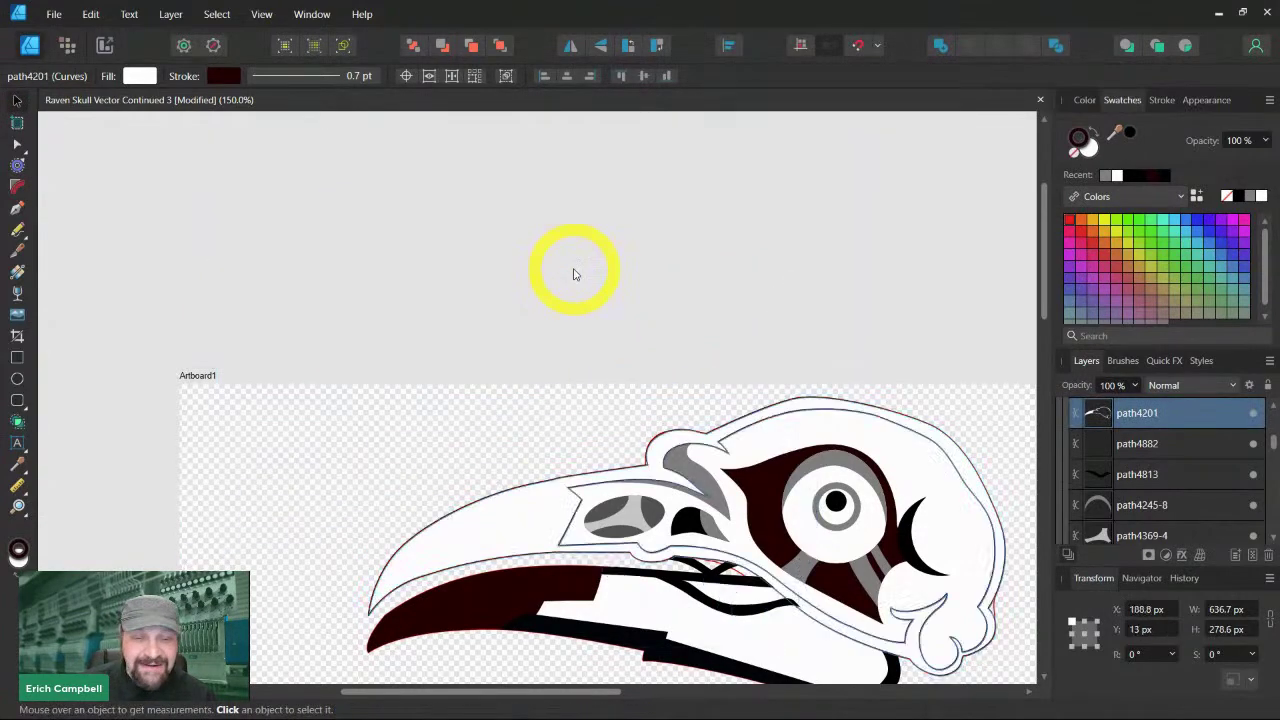
pyautogui.moveTo(685, 344); pyautogui.dragTo(551, 171)
pyautogui.press('z')
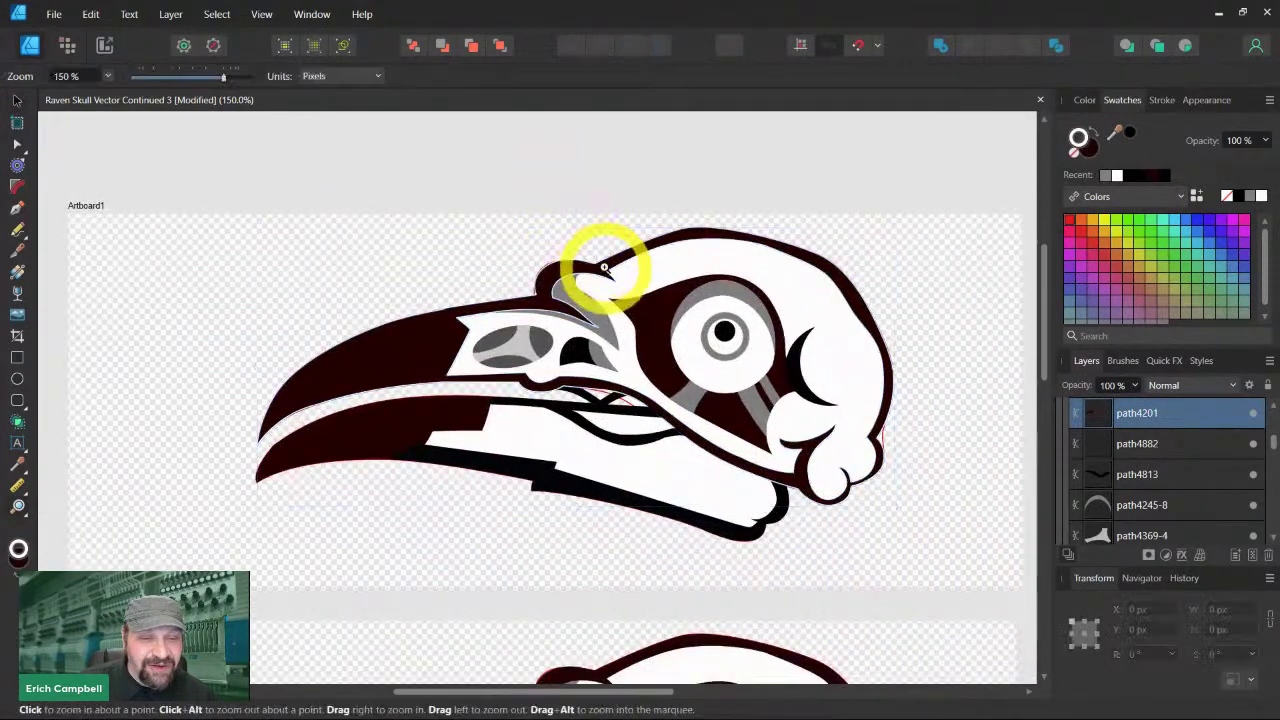
pyautogui.click(17, 100)
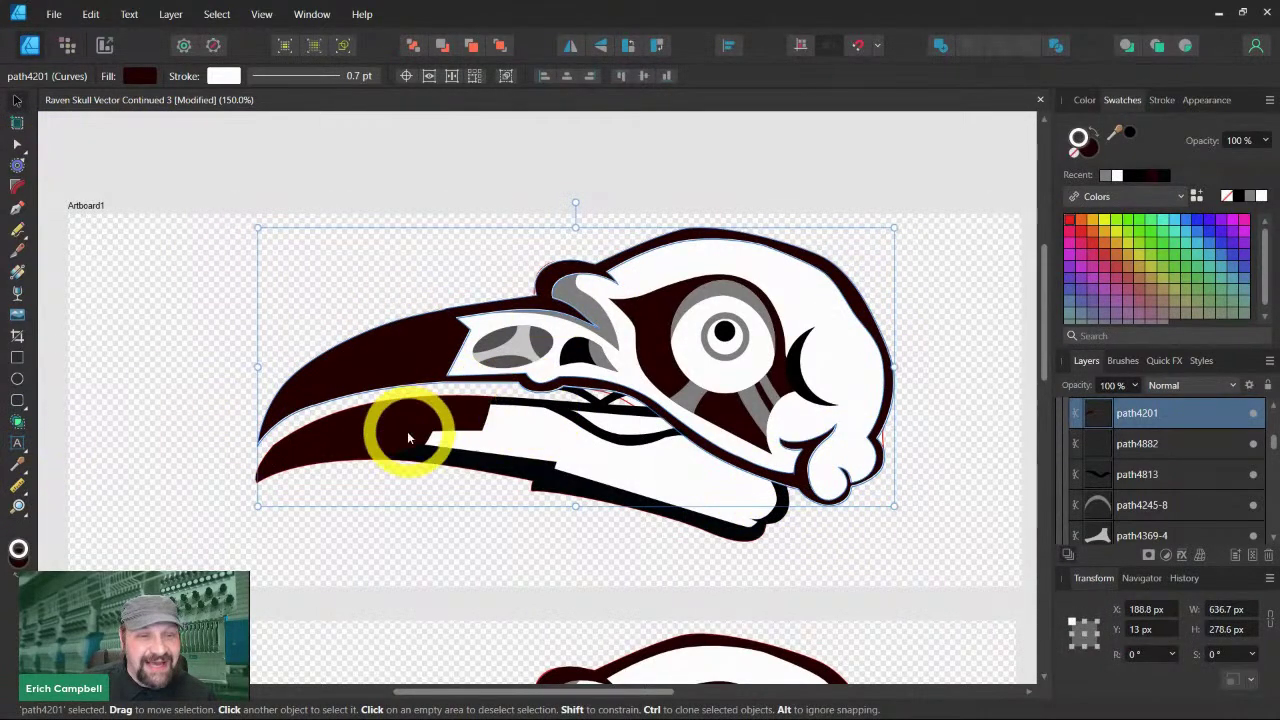
# Try dragging the upper skull outline down and left over the lower beak, undo the move, and deselect
pyautogui.moveTo(400, 375); pyautogui.dragTo(250, 452)
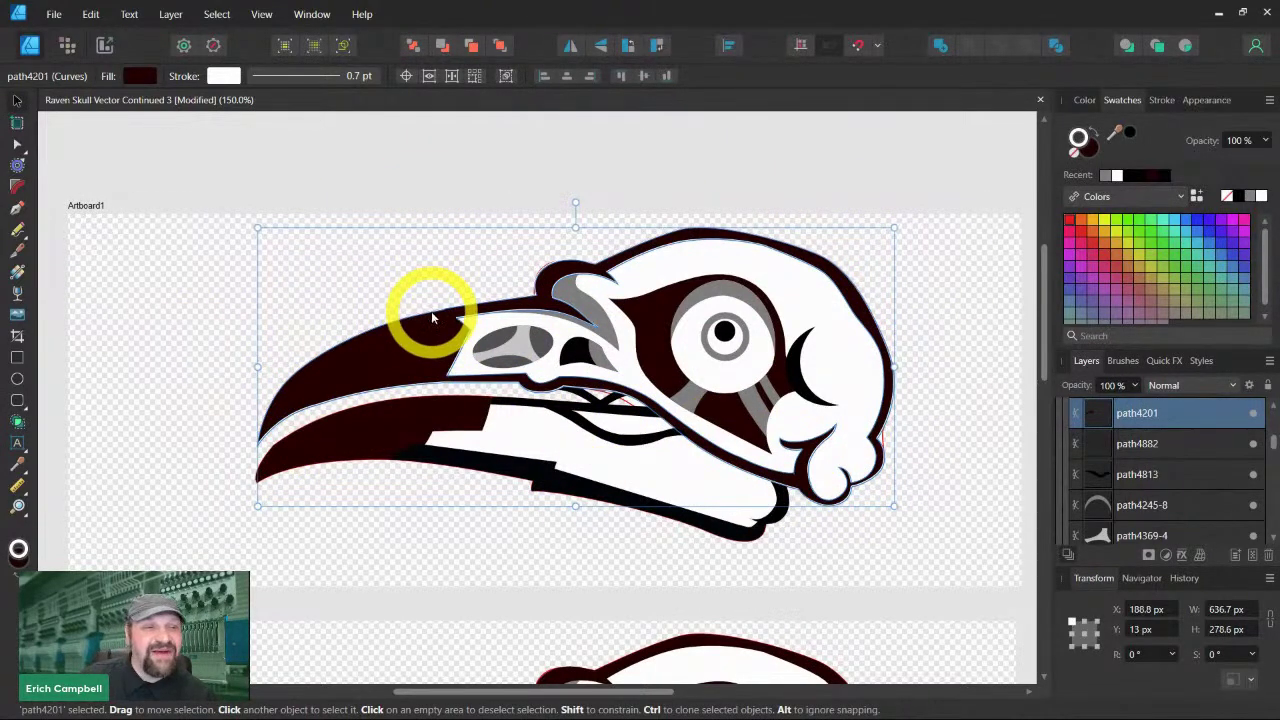
pyautogui.hotkey('ctrl', 'z')
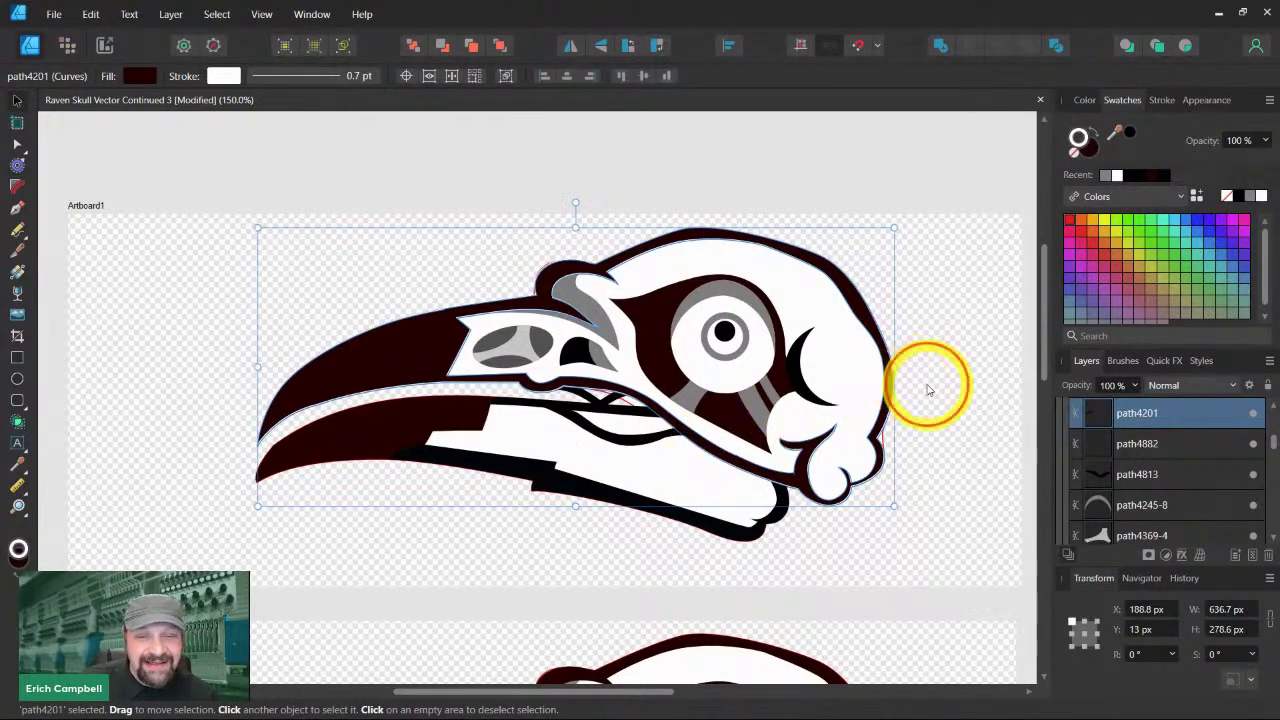
pyautogui.click(928, 390)
# Select the dark lower beak shape, pull it up and left off the artwork, and undo the move
pyautogui.click(500, 471)
pyautogui.moveTo(503, 500); pyautogui.dragTo(509, 520)
pyautogui.click(352, 443)
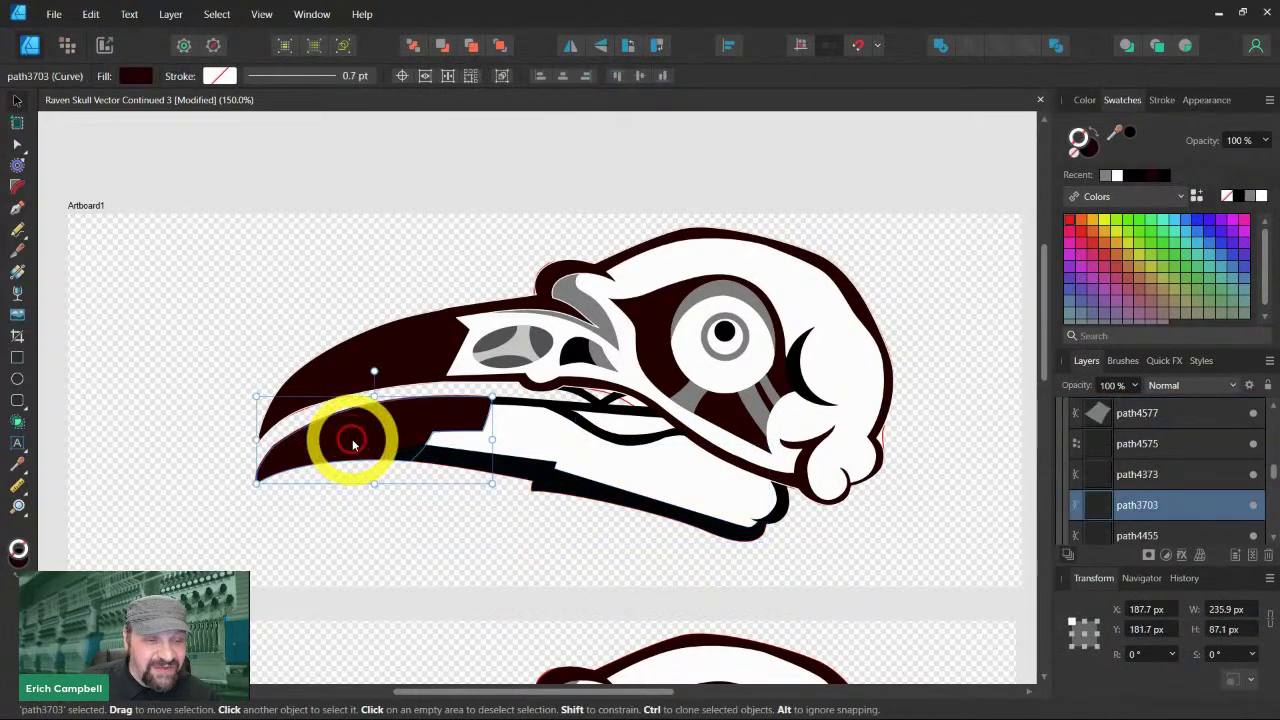
pyautogui.moveTo(352, 443); pyautogui.dragTo(265, 362)
pyautogui.hotkey('ctrl', 'z')
# Shift the white base shape up and left to expose the layering around the nostril, and undo the move
pyautogui.press('z')
pyautogui.moveTo(545, 375); pyautogui.dragTo(754, 512)
pyautogui.click(18, 100)
pyautogui.moveTo(454, 297); pyautogui.dragTo(293, 240)
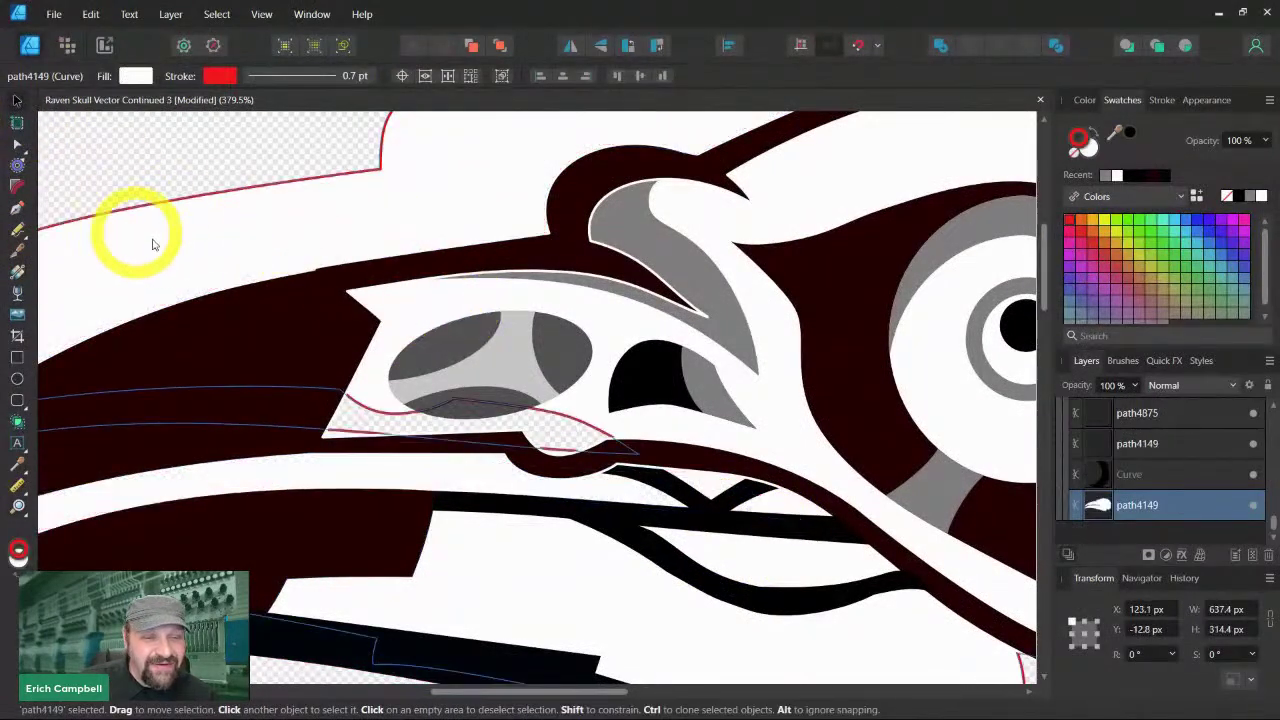
pyautogui.hotkey('ctrl', 'z')
# Pull the semi-transparent dark ellipse on the upper beak out of place and undo the move
pyautogui.click(451, 335)
pyautogui.moveTo(451, 335); pyautogui.dragTo(285, 263)
pyautogui.hotkey('ctrl', 'z')
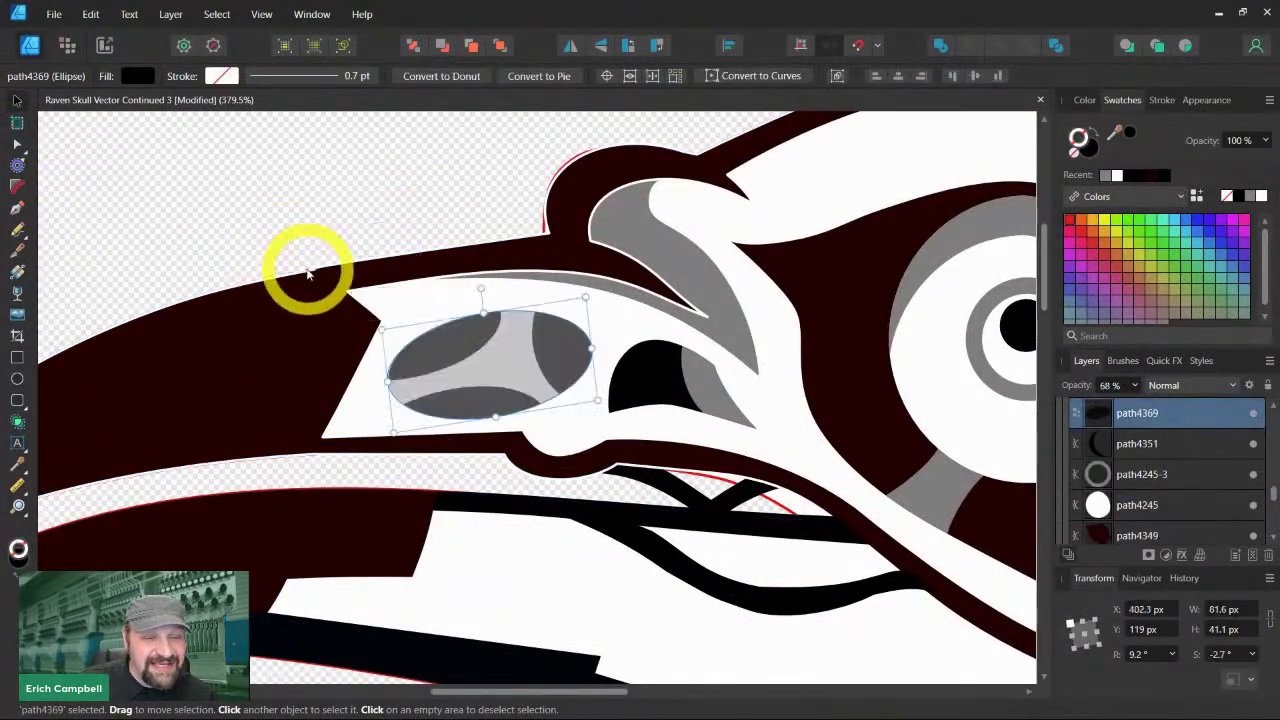
# Shift the light highlight over the beak ellipse and the grey shading beside the black nostril, and undo the moves
pyautogui.moveTo(457, 349); pyautogui.dragTo(535, 387)
pyautogui.click(471, 371)
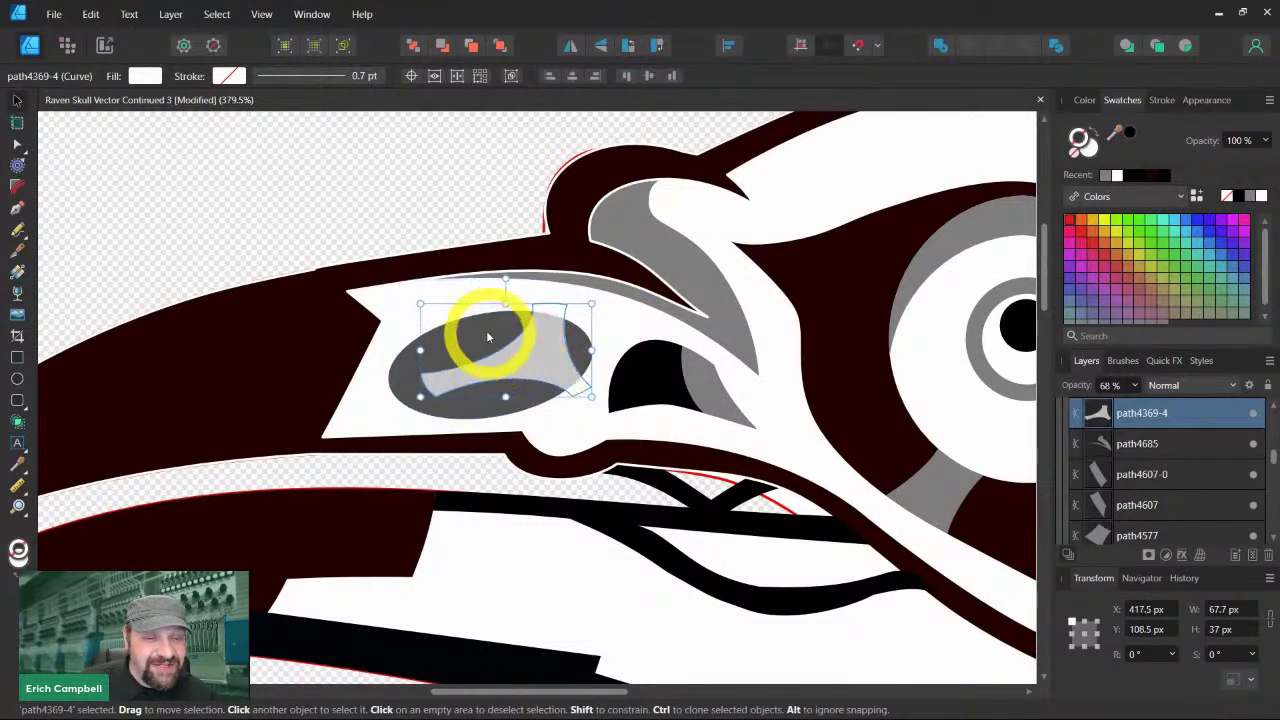
pyautogui.click(512, 340)
pyautogui.click(516, 345)
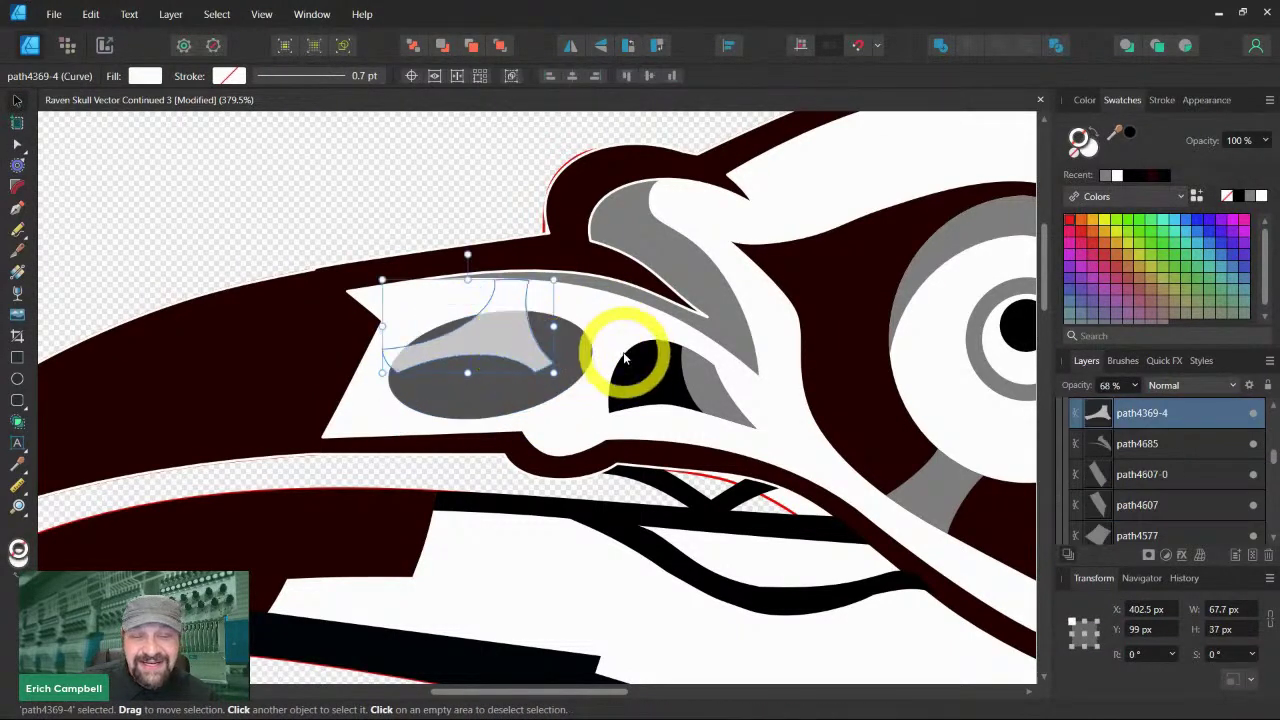
pyautogui.click(612, 382)
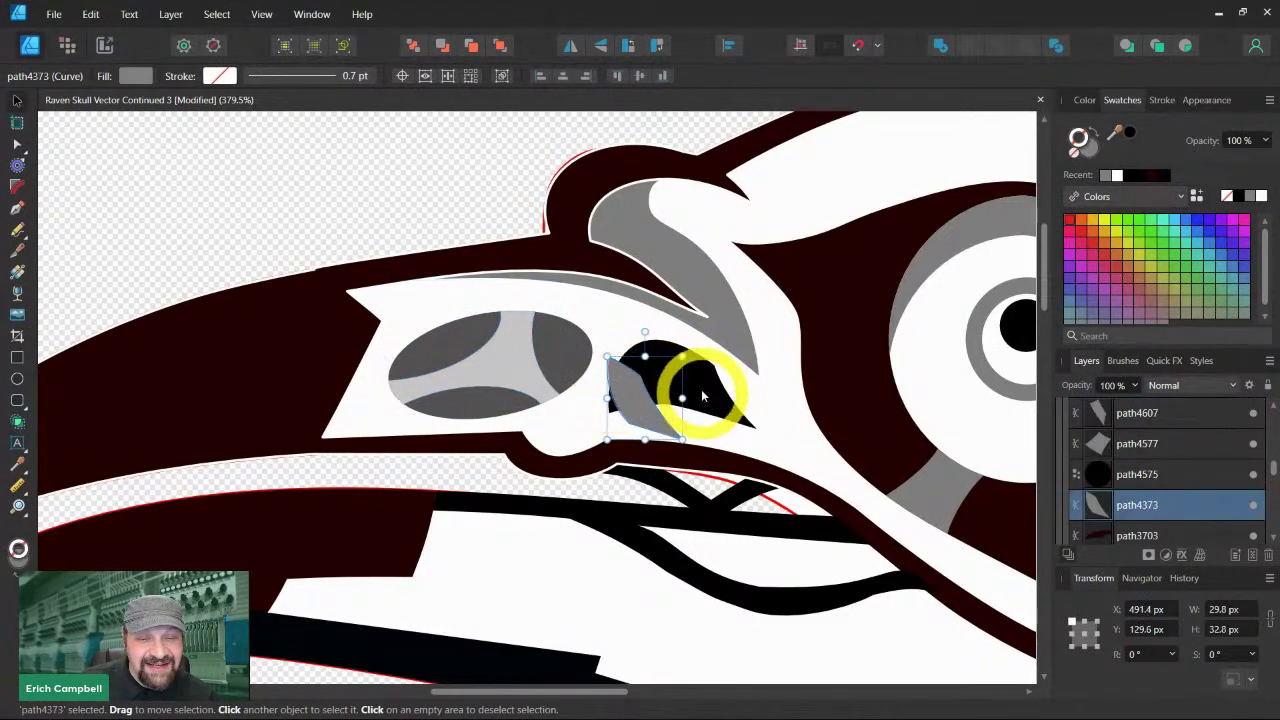
pyautogui.hotkey('ctrl', 'z')
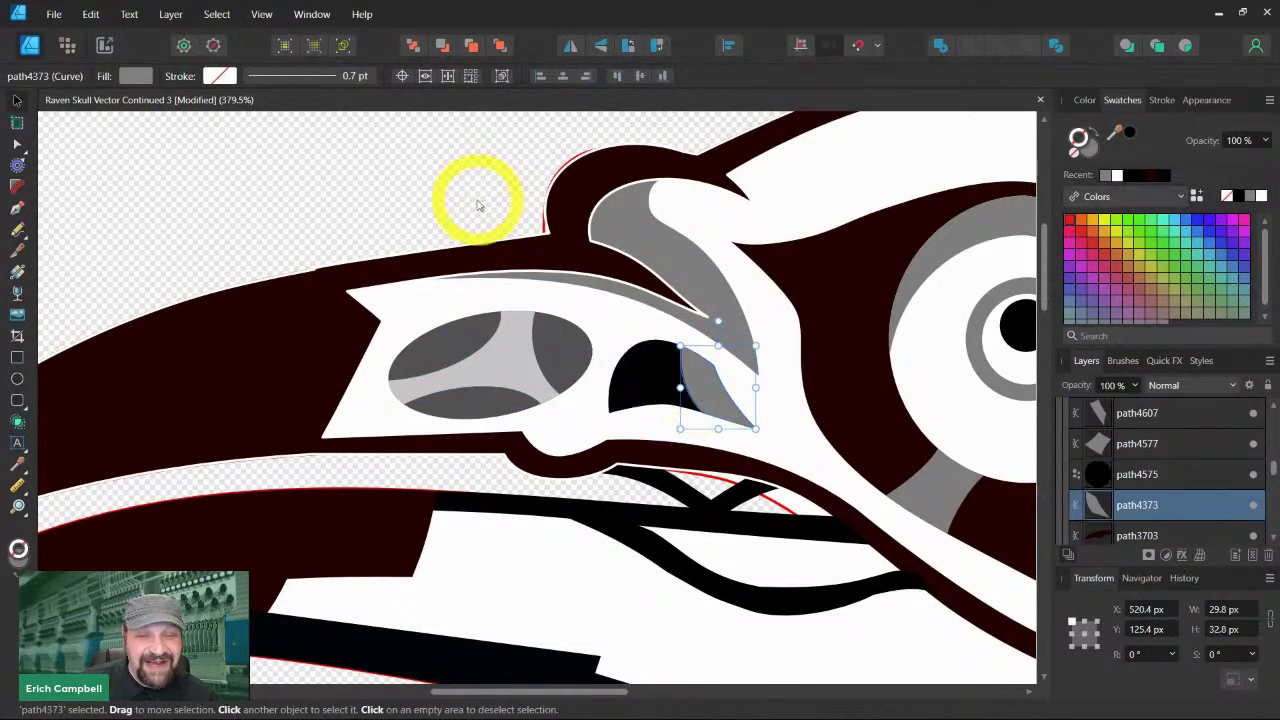
# Select the dark outline shape around the upper beak and skull, remove its white stroke, and deselect it
pyautogui.click(450, 215)
pyautogui.click(571, 234)
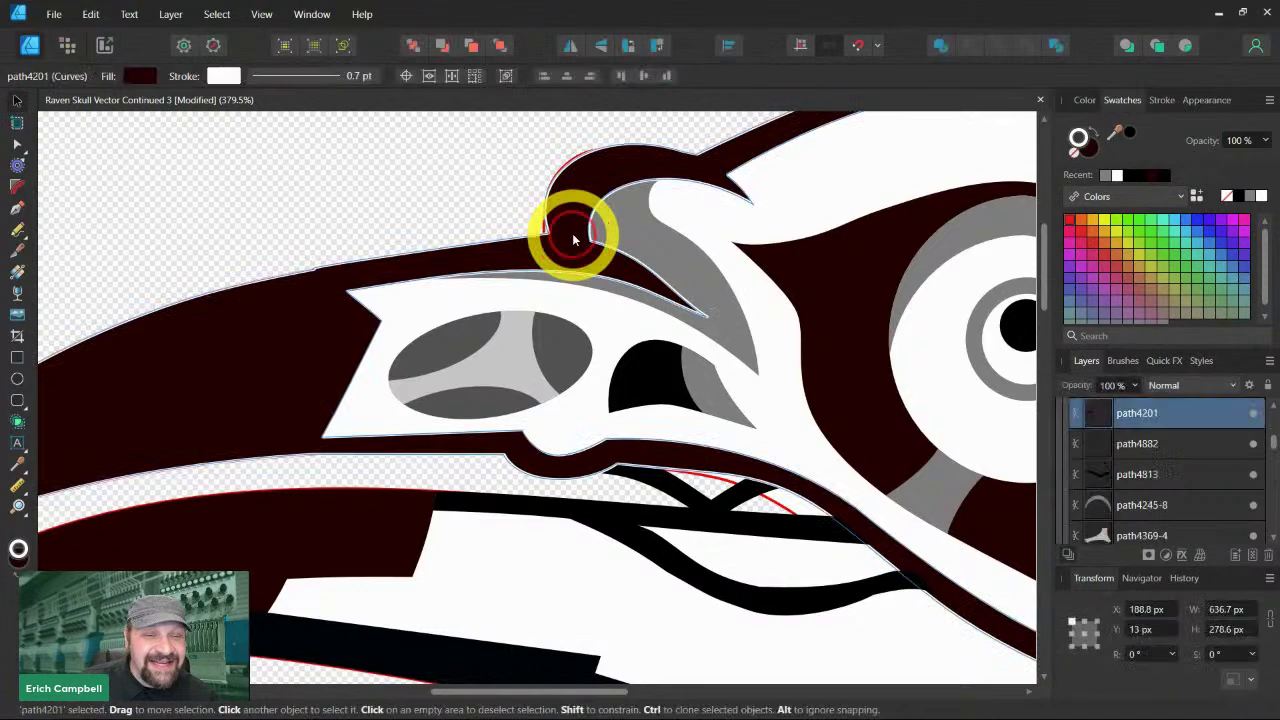
pyautogui.click(1076, 155)
pyautogui.click(483, 172)
# Shift the black crescent behind the eye and the white eye circle out of place, and undo the moves
pyautogui.press('z')
pyautogui.keyDown('alt'); pyautogui.click(861, 300); pyautogui.keyUp('alt')
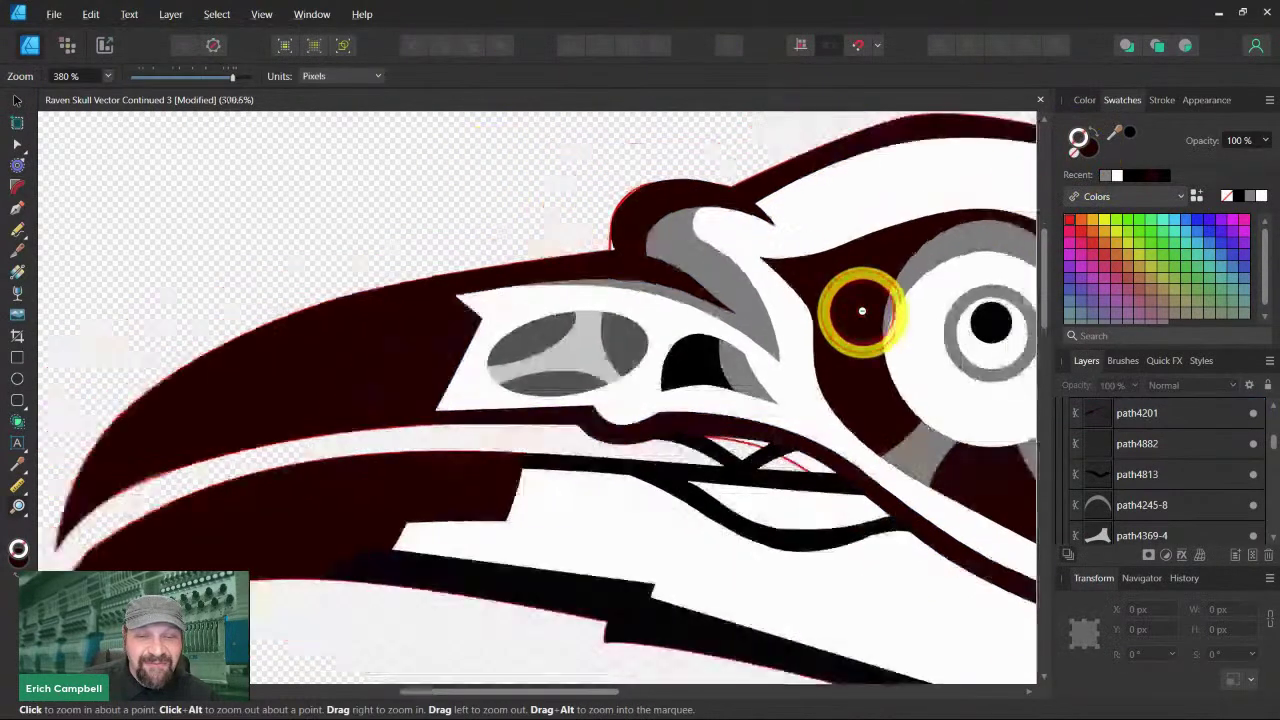
pyautogui.keyDown('alt'); pyautogui.click(861, 314); pyautogui.keyUp('alt')
pyautogui.moveTo(926, 457); pyautogui.dragTo(630, 438)
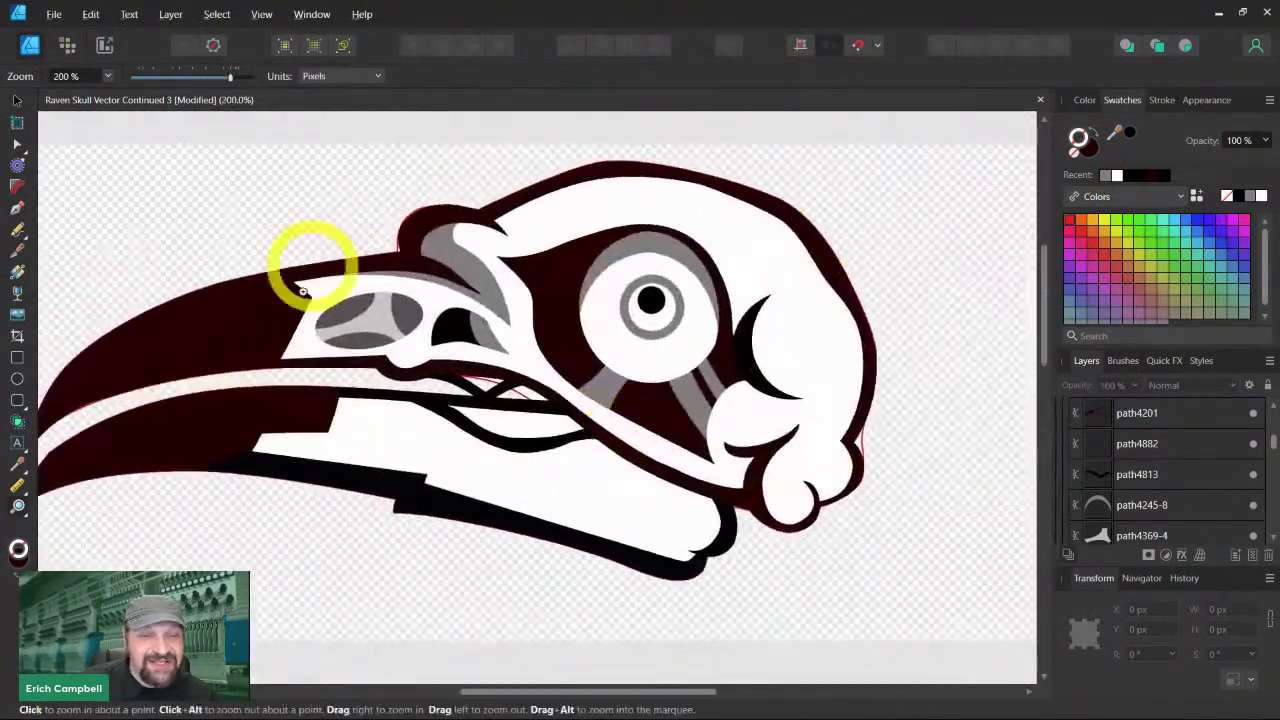
pyautogui.click(17, 100)
pyautogui.moveTo(652, 368); pyautogui.dragTo(955, 222)
pyautogui.click(750, 339)
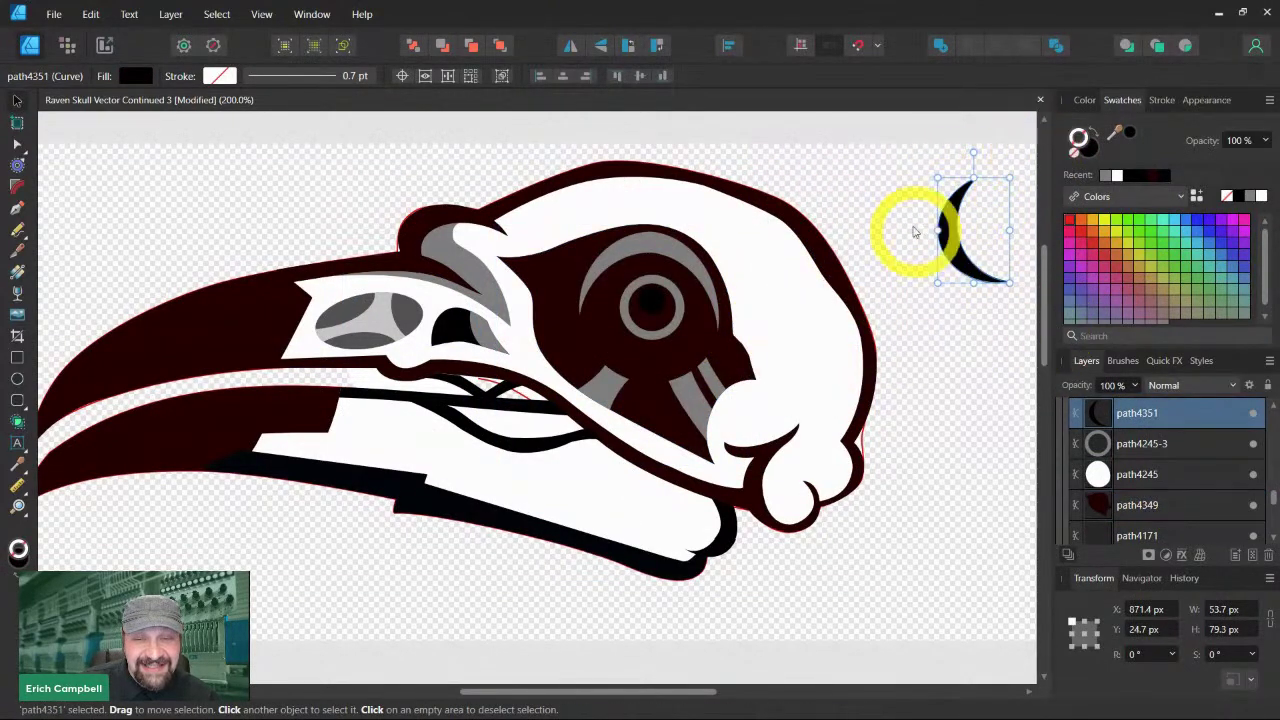
pyautogui.moveTo(951, 290); pyautogui.dragTo(800, 400)
pyautogui.click(775, 320)
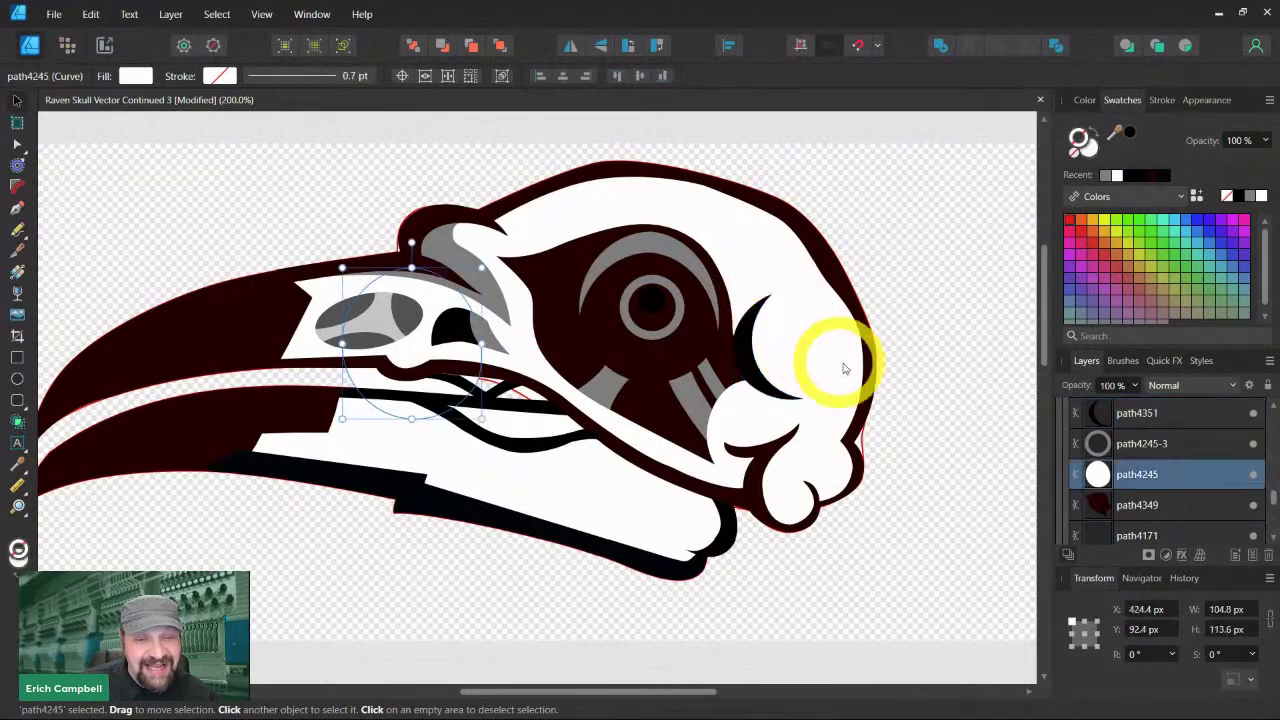
pyautogui.hotkey('ctrl', 'z')
pyautogui.click(964, 453)
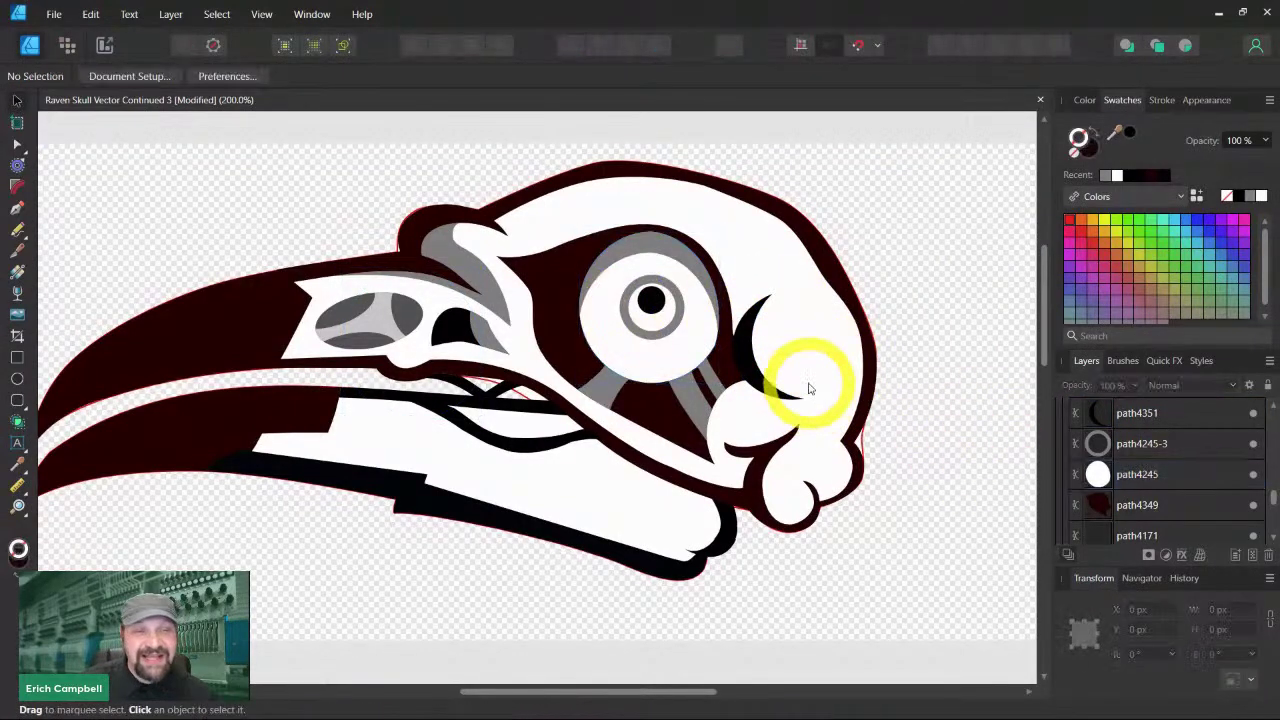
# Examine the finished skull and the beak's ellipse shading up close, and compare them with the skull copy on Artboard2
pyautogui.scroll(-2, 808, 368)
pyautogui.scroll(2, 716, 369)
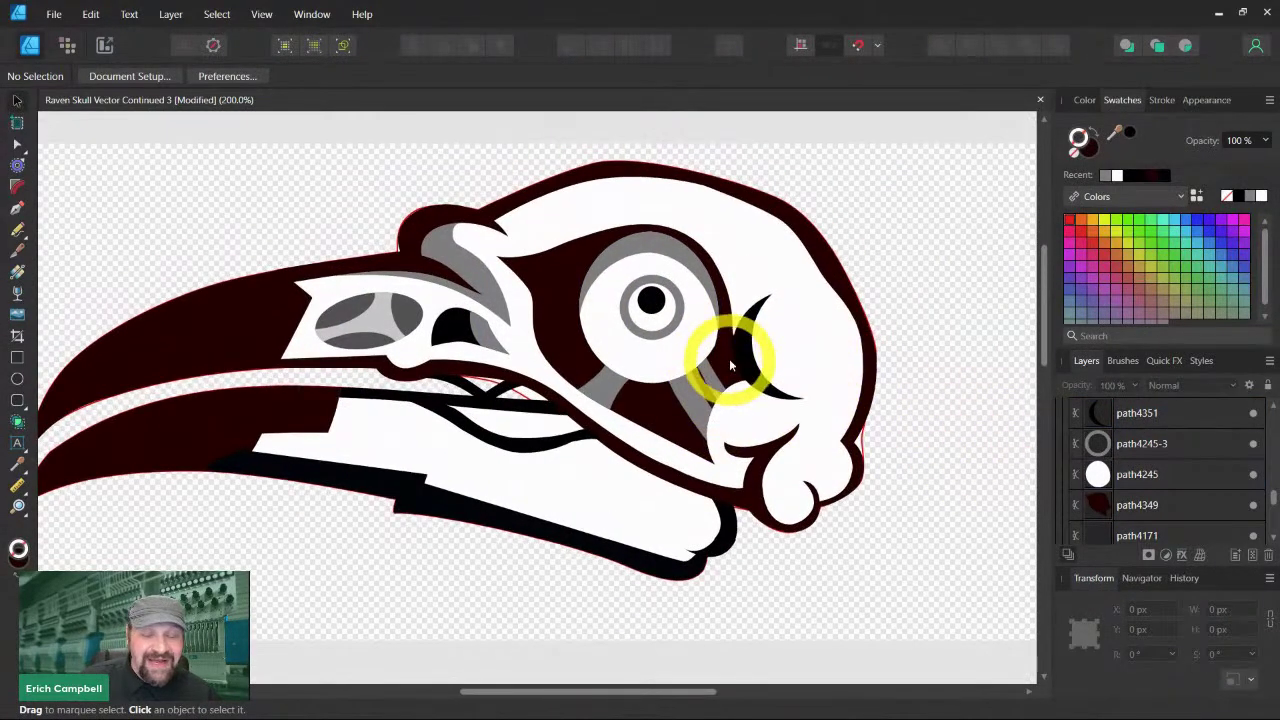
pyautogui.scroll(1, 828, 234)
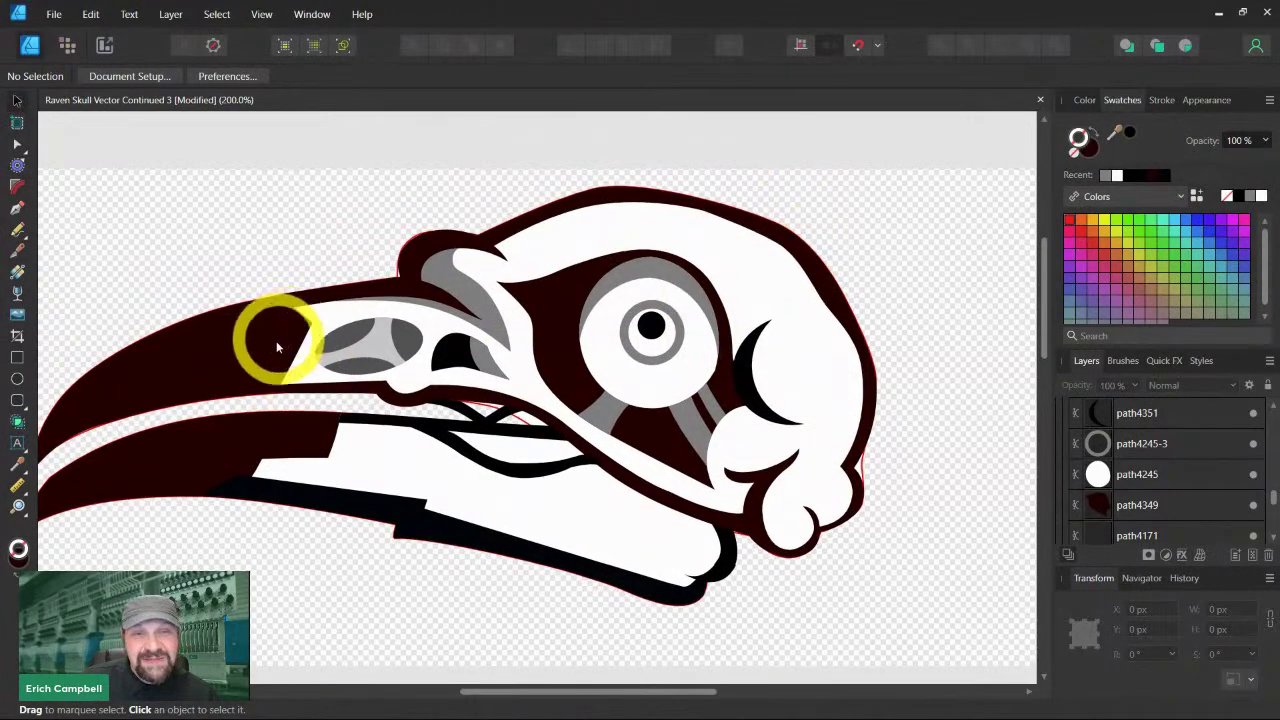
pyautogui.press('z')
pyautogui.moveTo(248, 352); pyautogui.dragTo(723, 560)
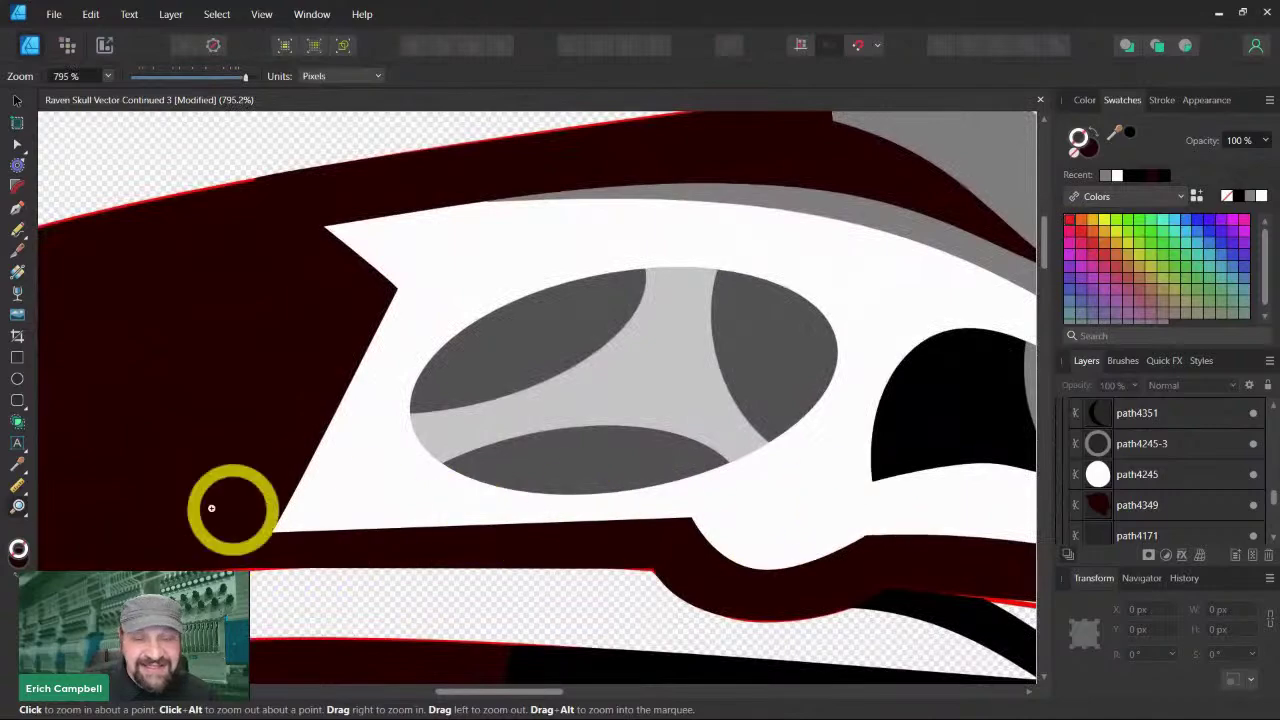
pyautogui.scroll(-1, 681, 383)
pyautogui.scroll(-1, 682, 384)
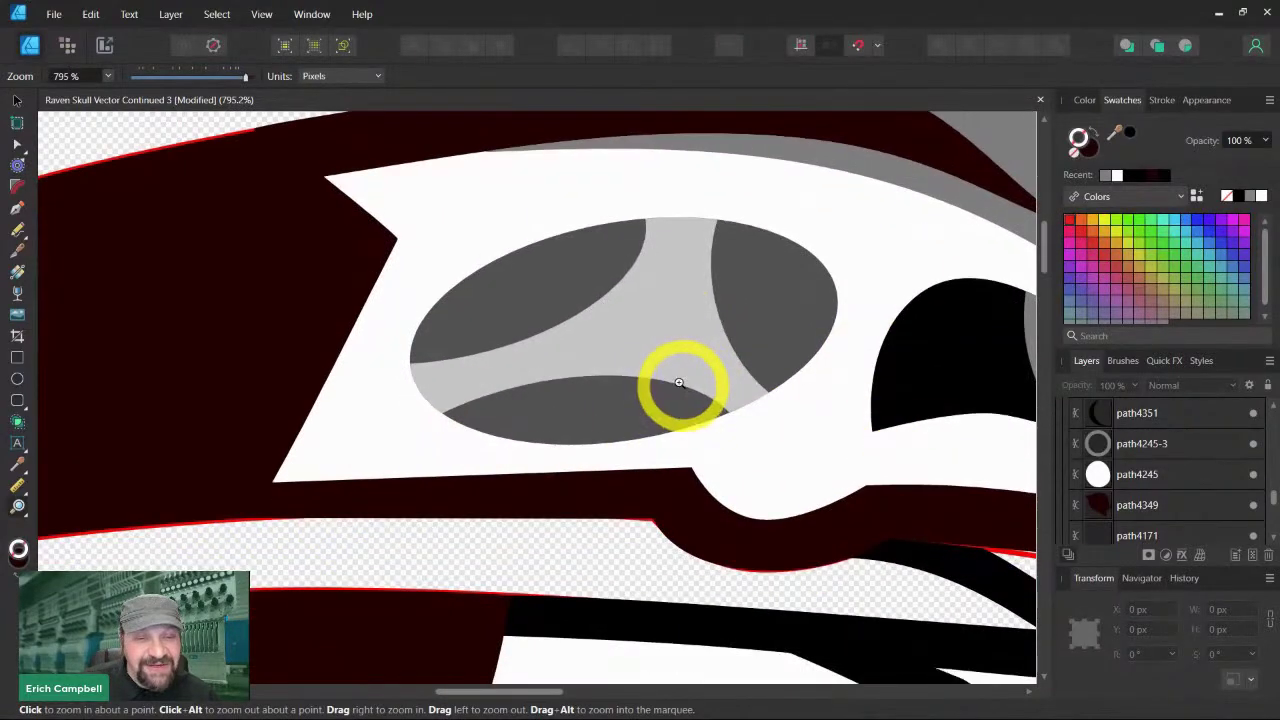
pyautogui.scroll(1, 217, 327)
pyautogui.moveTo(243, 79); pyautogui.dragTo(220, 83)
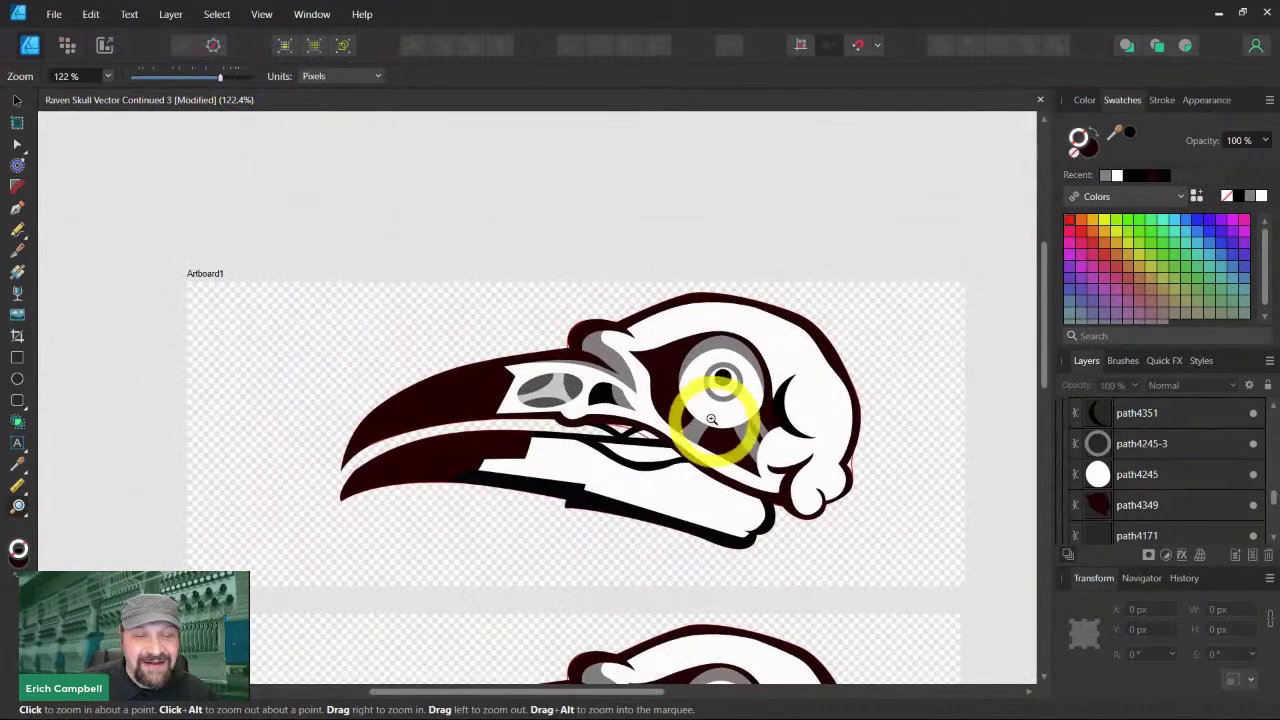
pyautogui.scroll(-2, 706, 405)
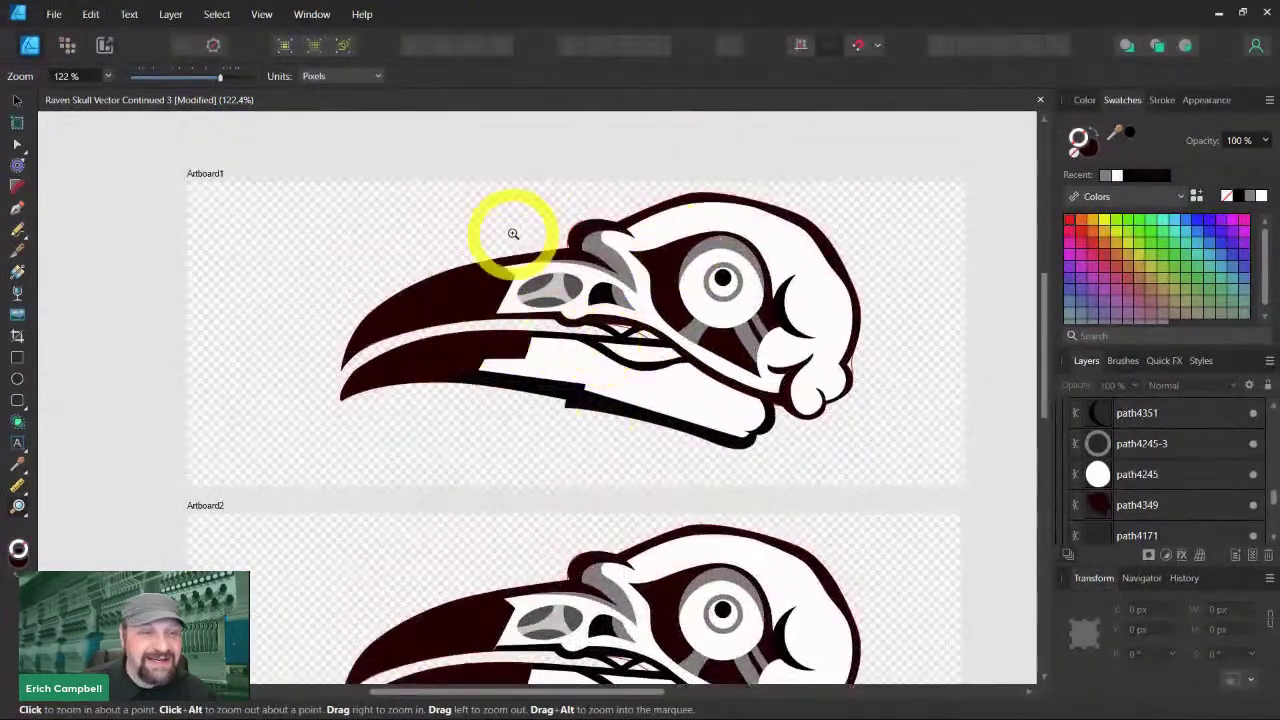
pyautogui.scroll(-5, 551, 363)
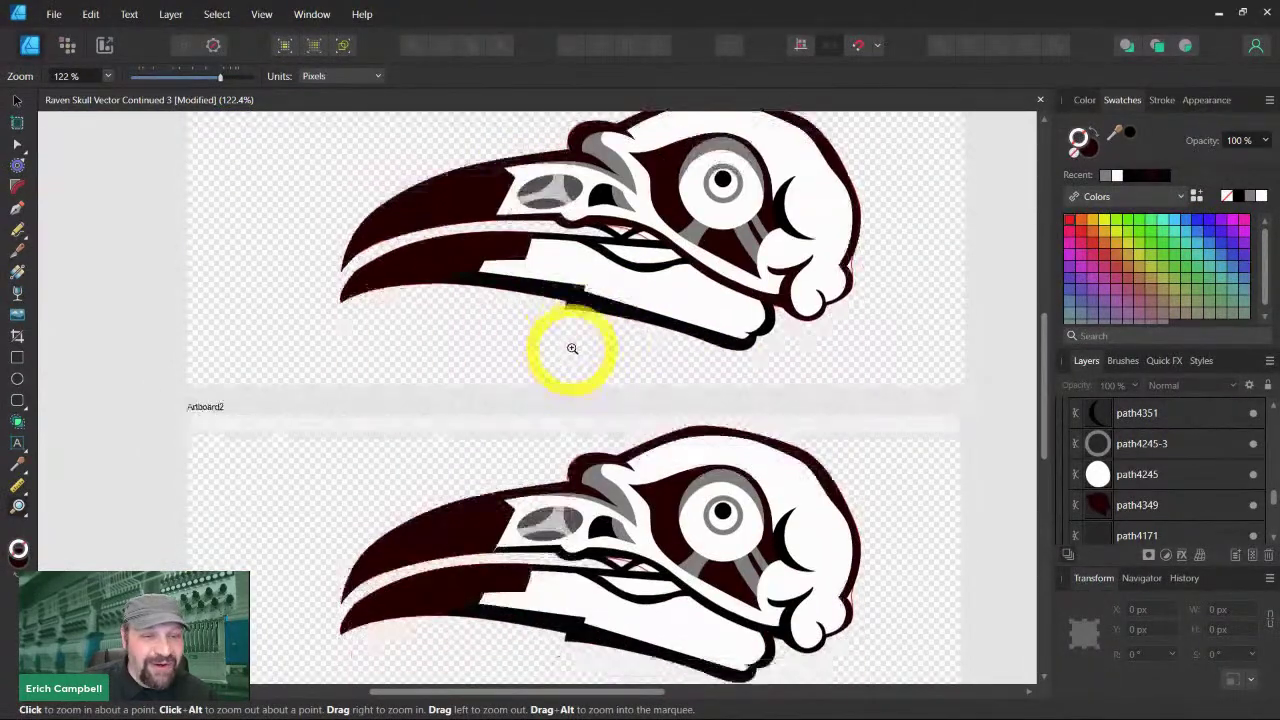
# Select the curved piece above the nostril and the long skull outline on Artboard2 to inspect them as separate shapes
pyautogui.press('v')
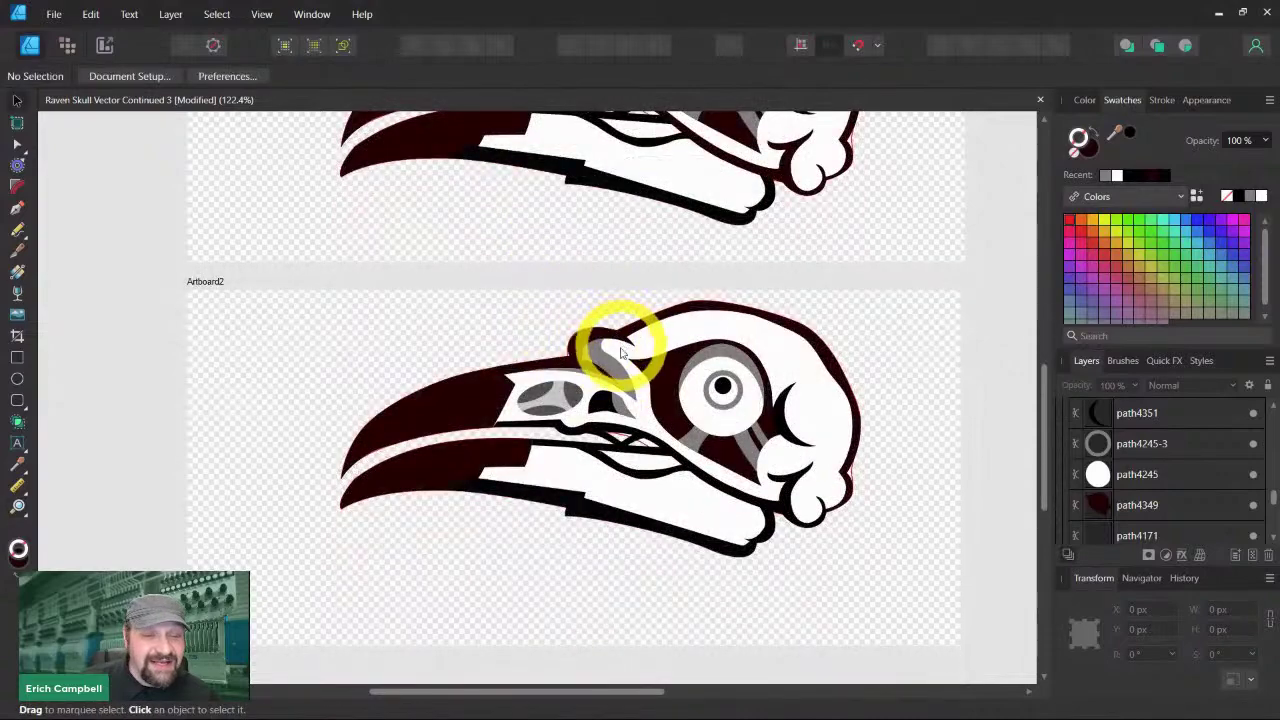
pyautogui.press('z')
pyautogui.moveTo(576, 318); pyautogui.dragTo(698, 472)
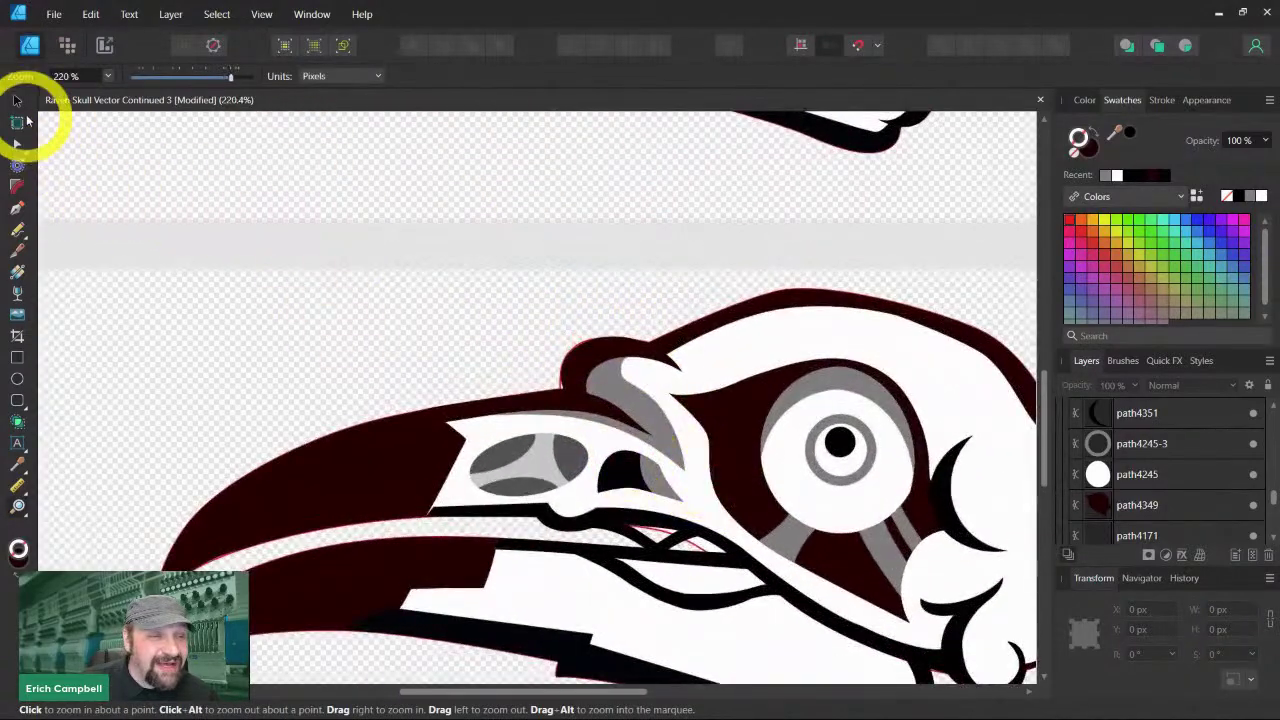
pyautogui.click(17, 100)
pyautogui.click(561, 363)
pyautogui.click(561, 362)
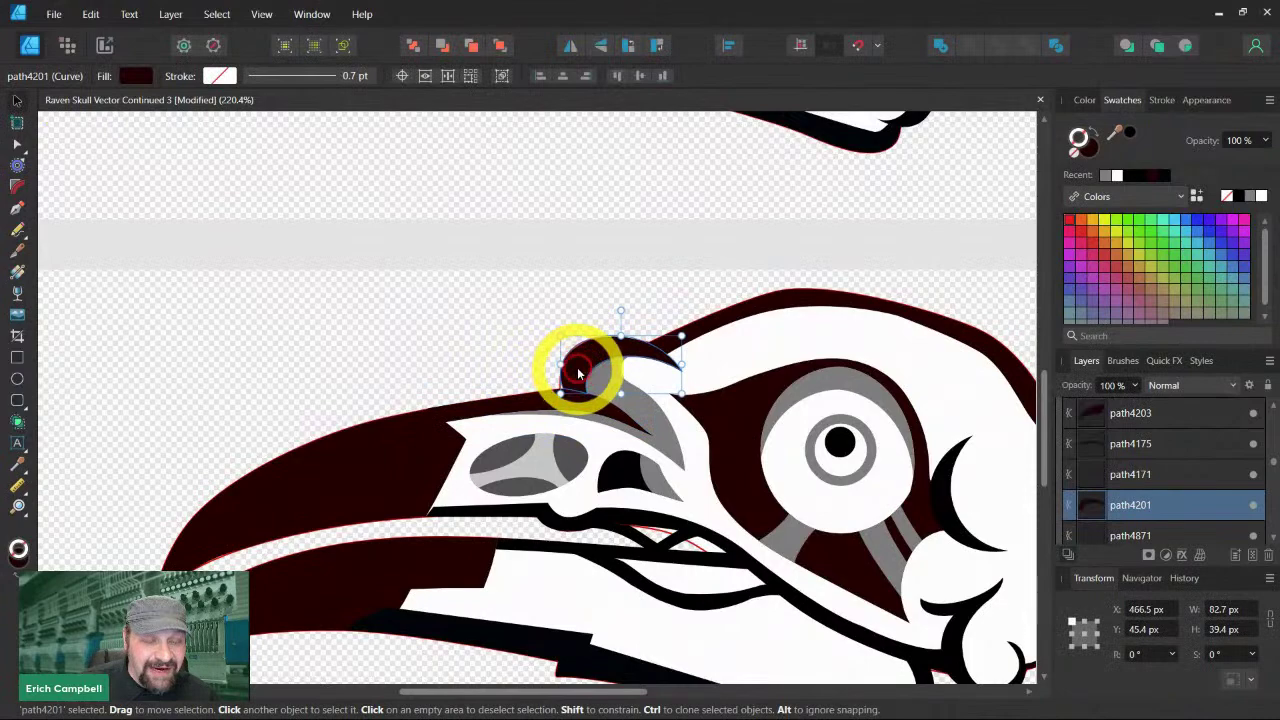
pyautogui.press('z')
pyautogui.press('v')
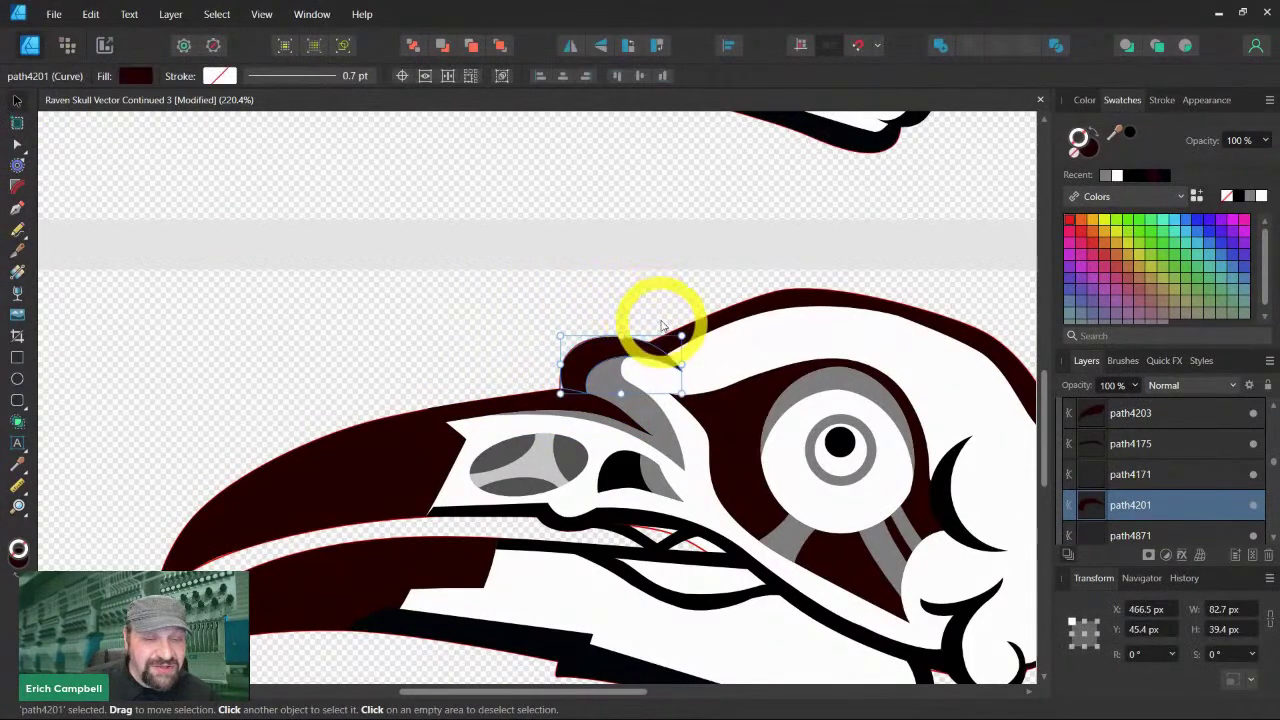
pyautogui.click(643, 312)
pyautogui.click(675, 343)
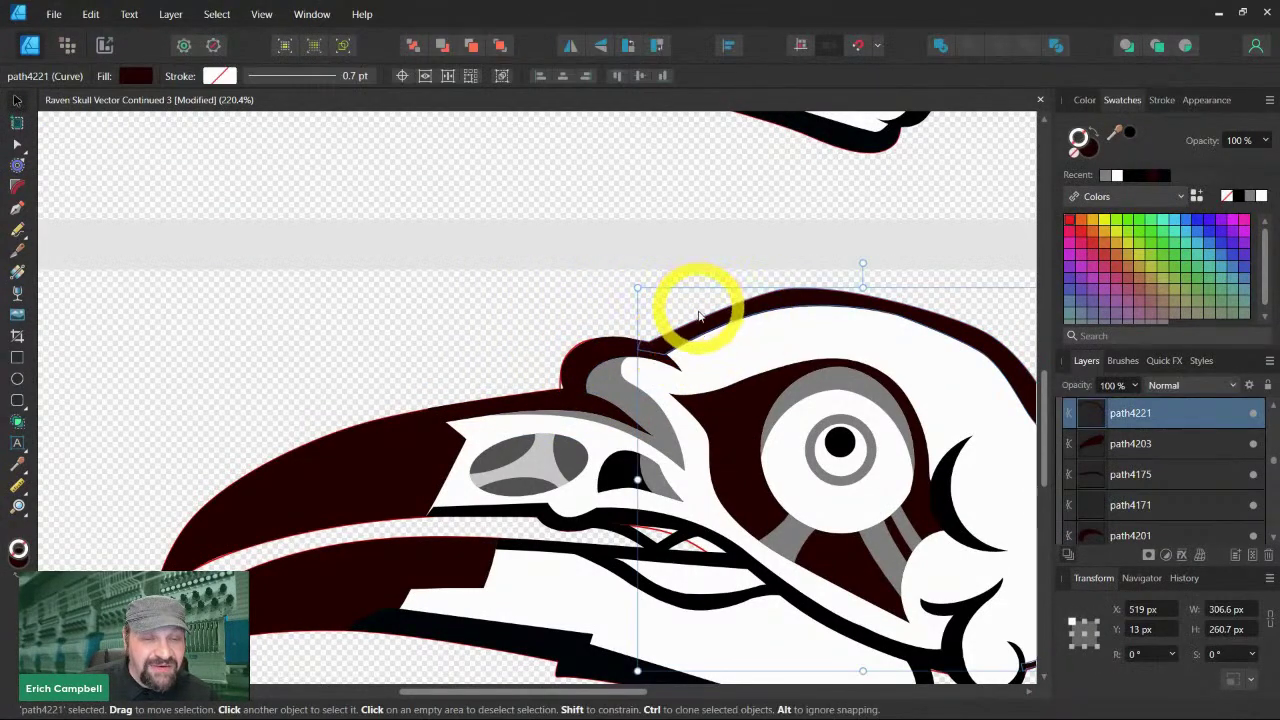
# Give the skull outline, the curved piece above the nostril and the dark strip along the upper beak red strokes
pyautogui.press('x')
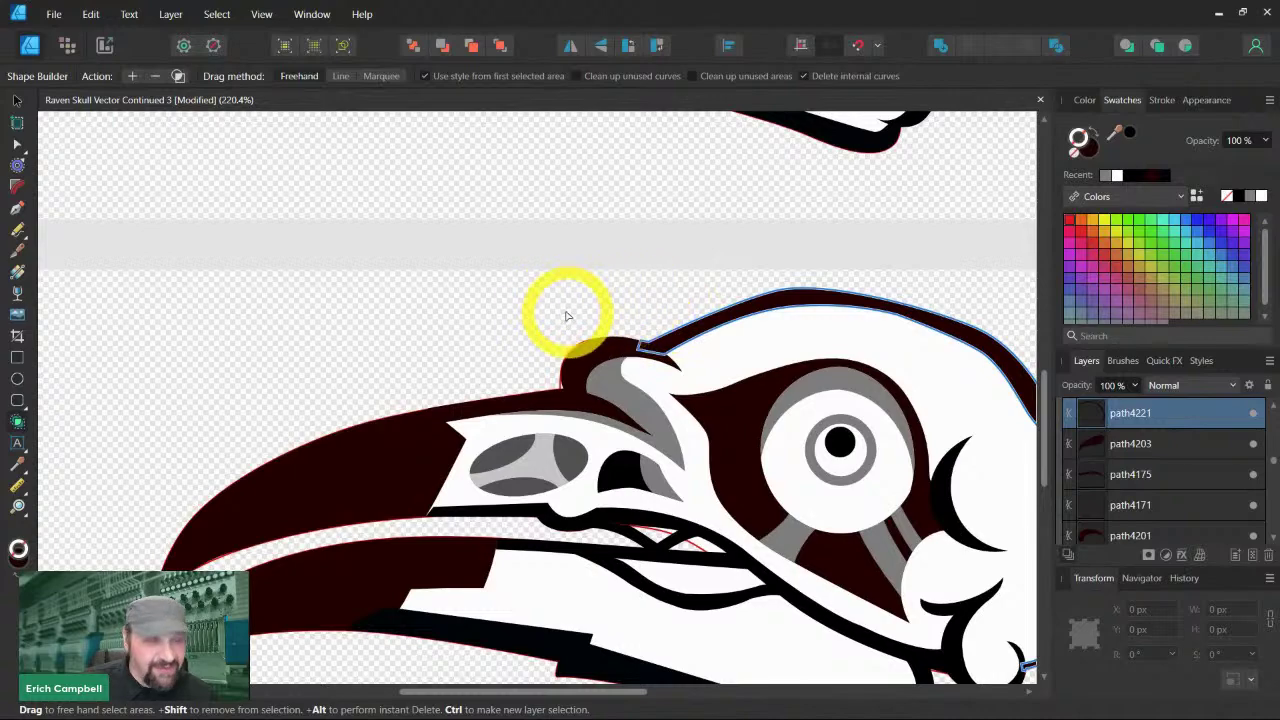
pyautogui.hotkey('ctrl', 'space')
pyautogui.moveTo(567, 309); pyautogui.dragTo(545, 386)
pyautogui.click(16, 101)
pyautogui.click(624, 236)
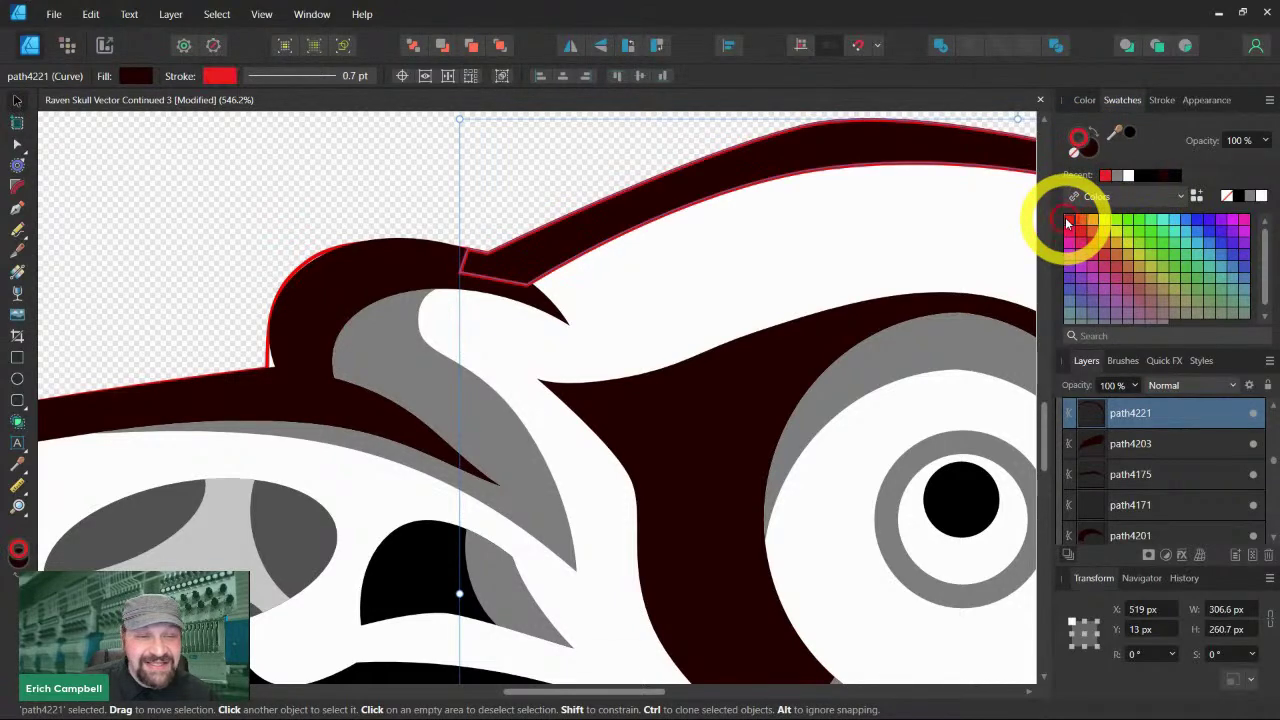
pyautogui.click(428, 261)
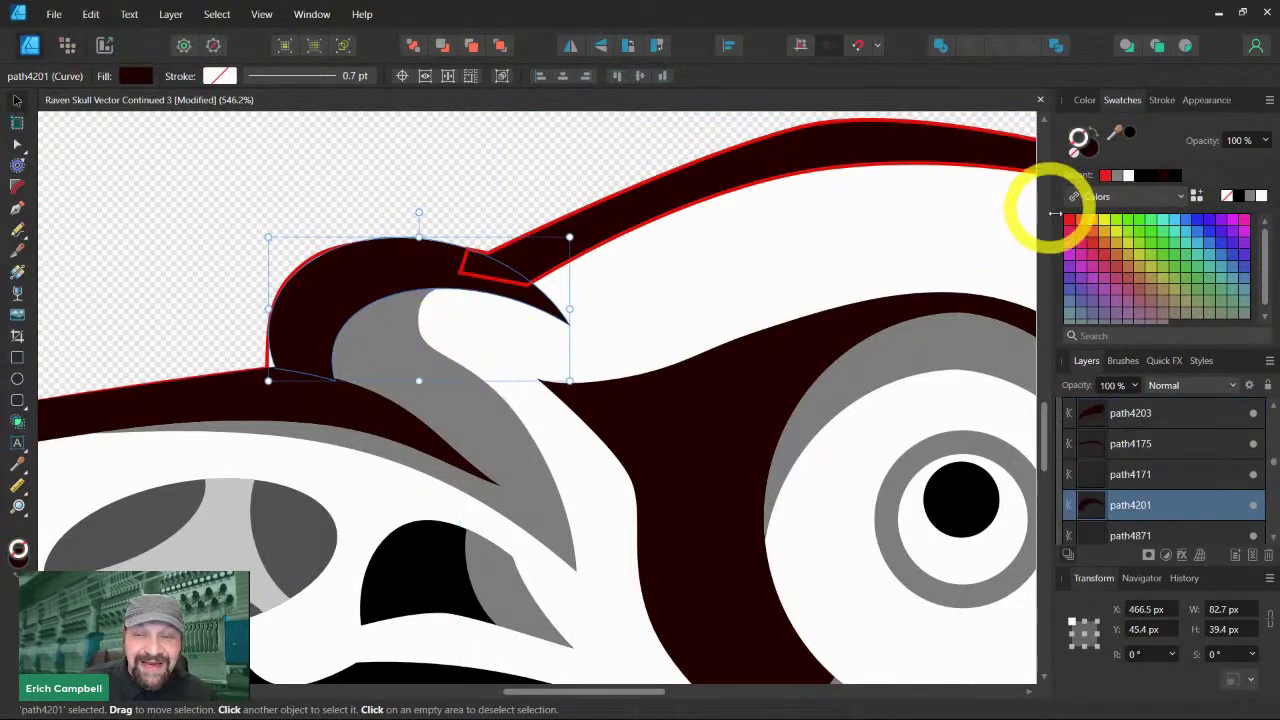
pyautogui.click(201, 398)
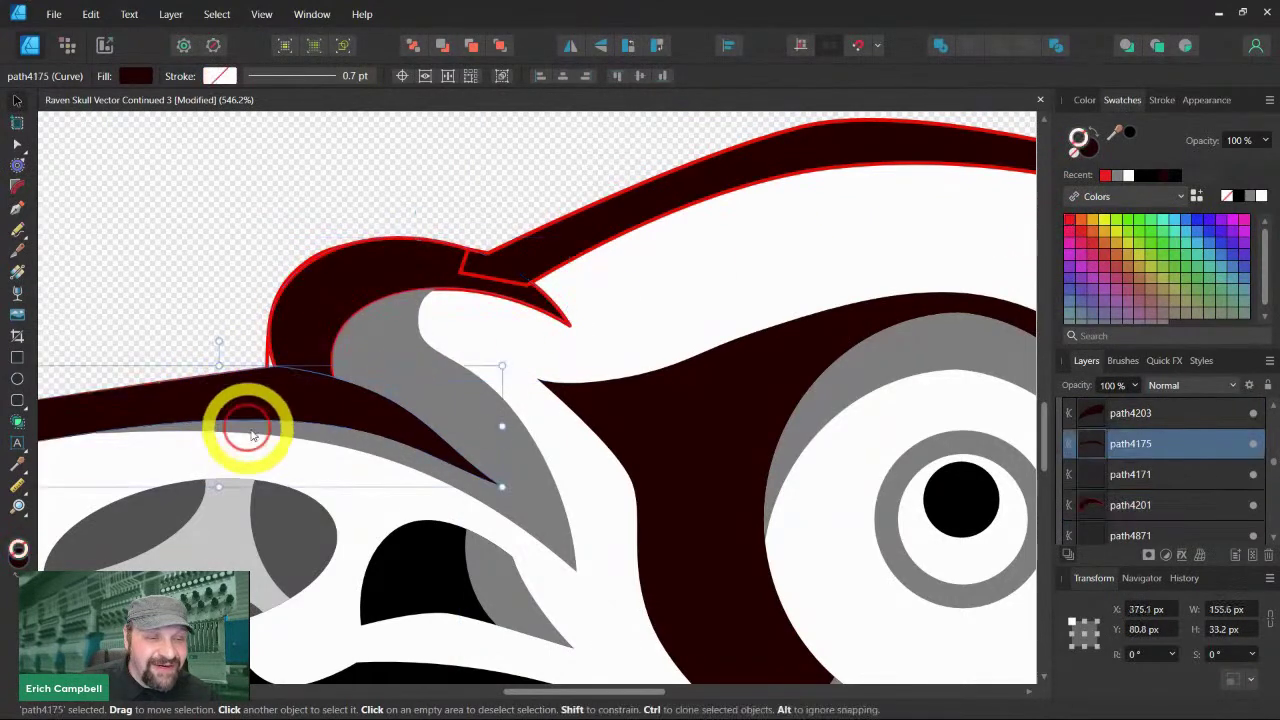
pyautogui.click(1105, 177)
pyautogui.click(167, 300)
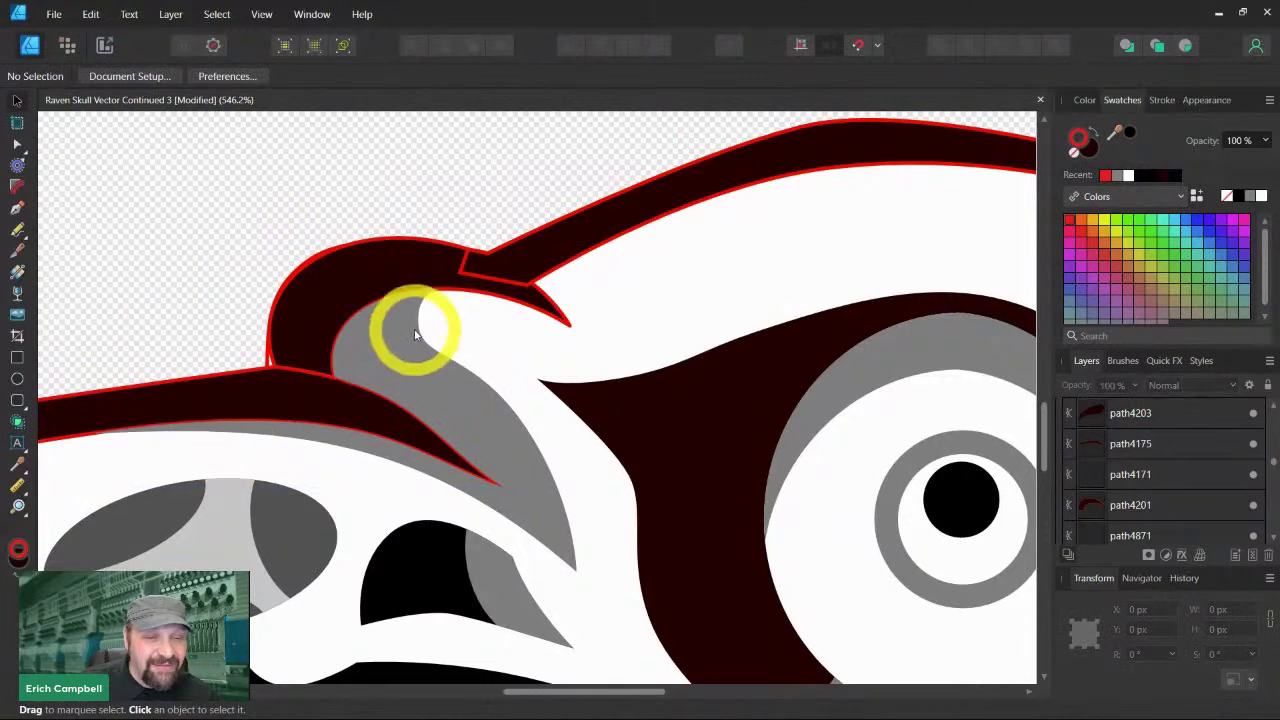
# Pull the red-stroked curved piece and the skull outline apart one after the other, undoing each move
pyautogui.scroll(2, 486, 300)
pyautogui.moveTo(368, 335); pyautogui.dragTo(311, 236)
pyautogui.hotkey('ctrl', 'z')
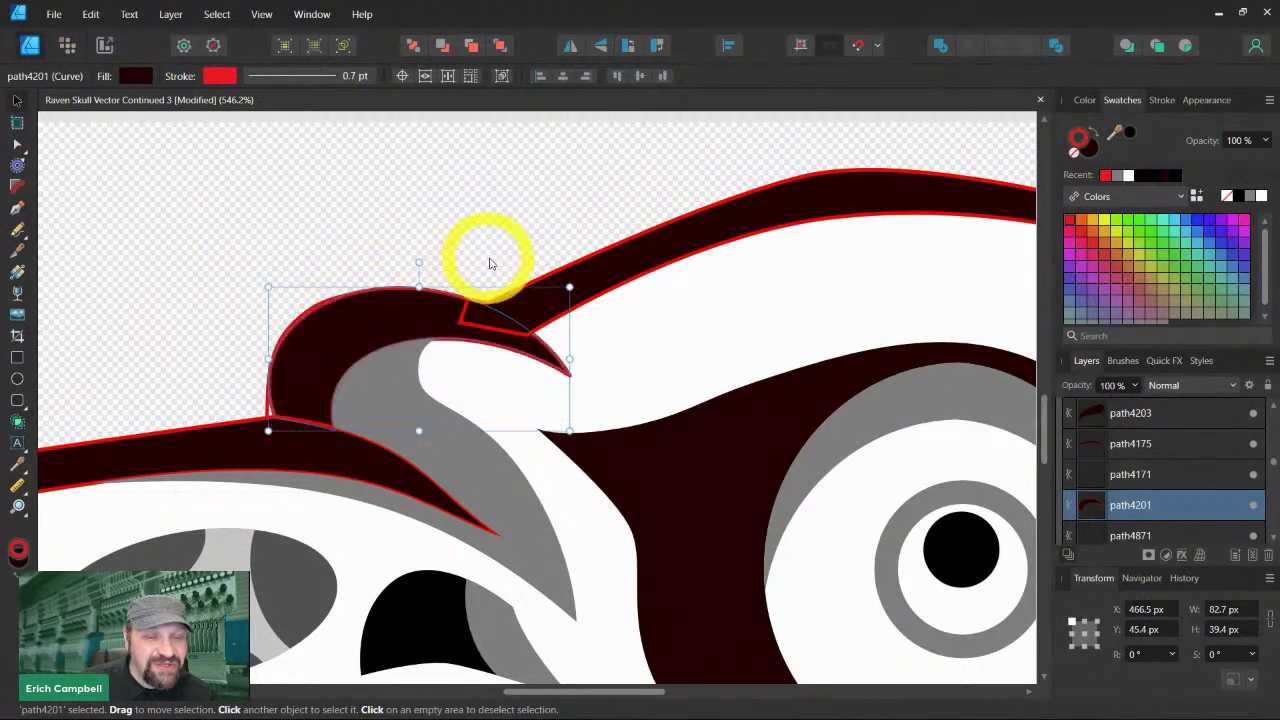
pyautogui.moveTo(570, 283); pyautogui.dragTo(500, 206)
pyautogui.hotkey('ctrl', 'z')
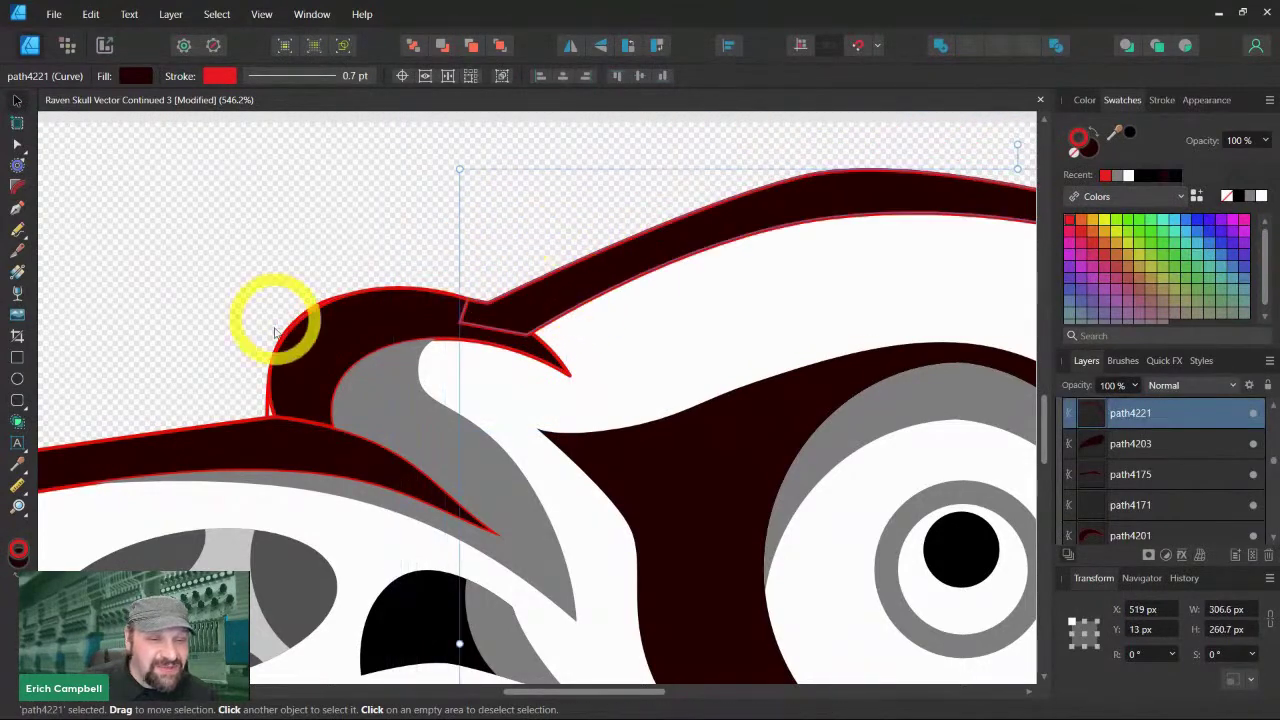
# Give the black hook-shaped piece at the lower back of the skull a red stroke
pyautogui.moveTo(388, 427); pyautogui.dragTo(275, 272)
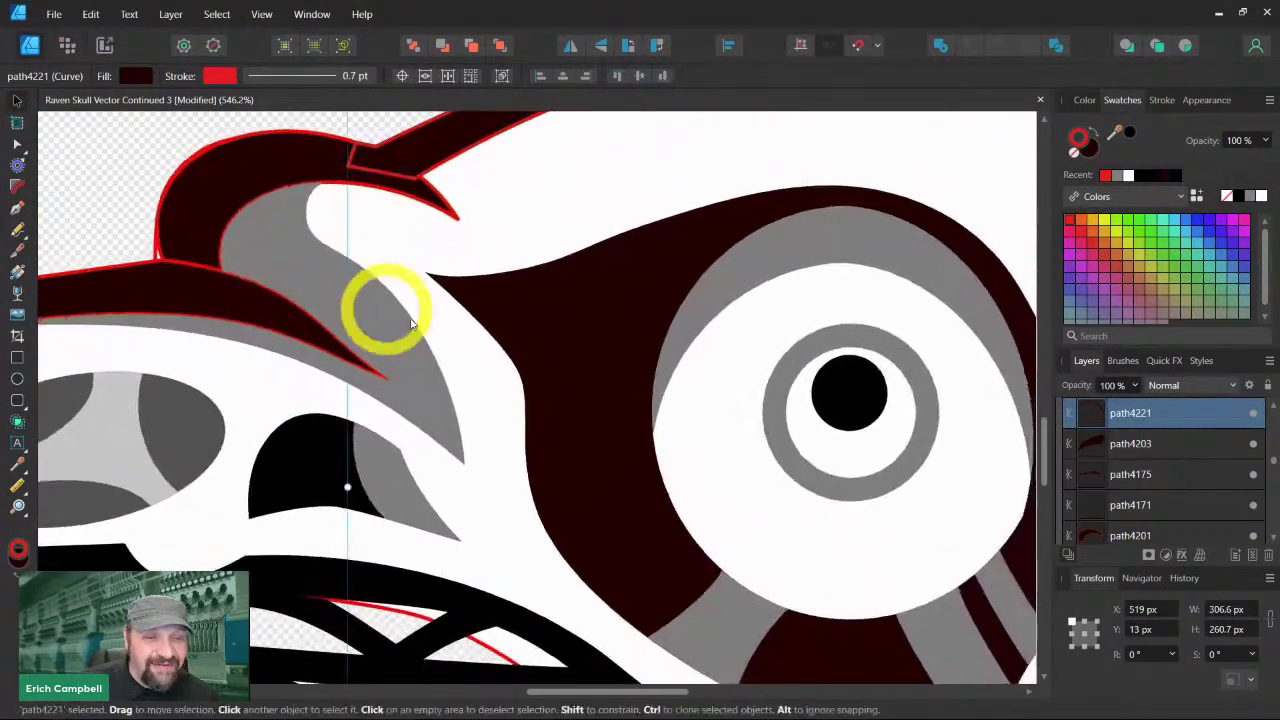
pyautogui.press('z')
pyautogui.keyDown('alt'); pyautogui.click(539, 398); pyautogui.keyUp('alt')
pyautogui.keyDown('alt'); pyautogui.click(539, 398); pyautogui.keyUp('alt')
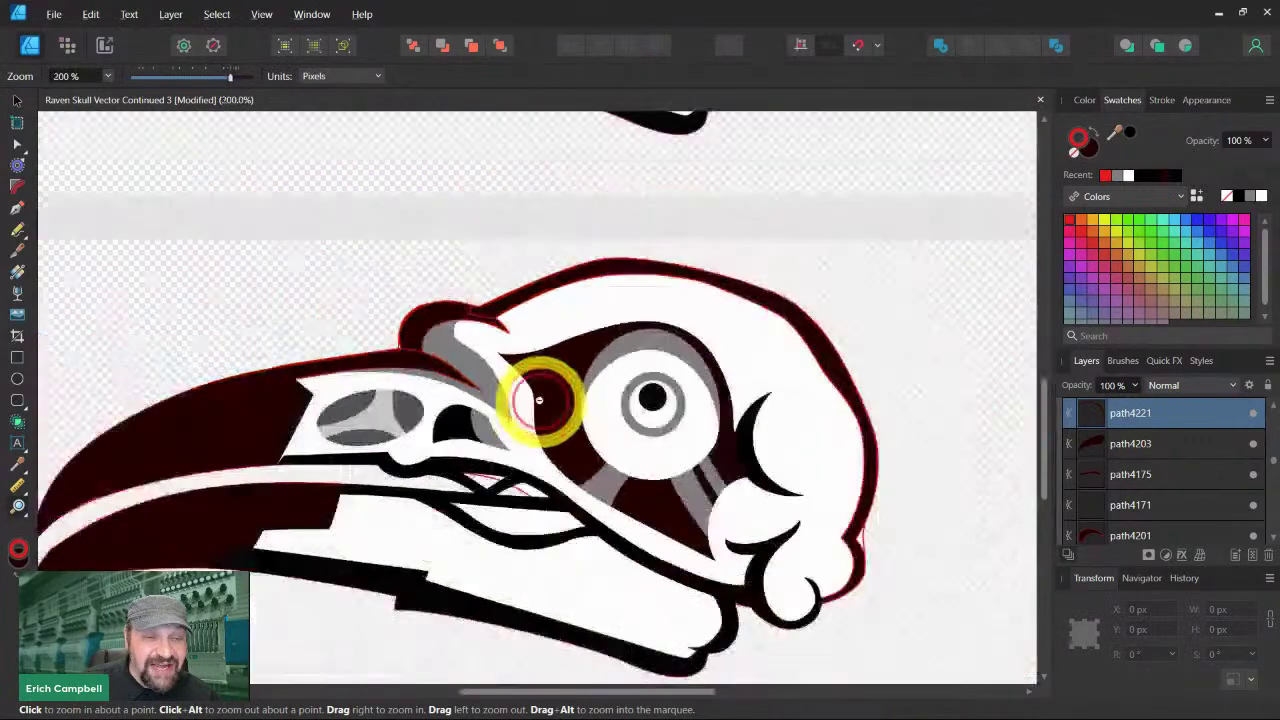
pyautogui.moveTo(806, 625); pyautogui.dragTo(629, 443)
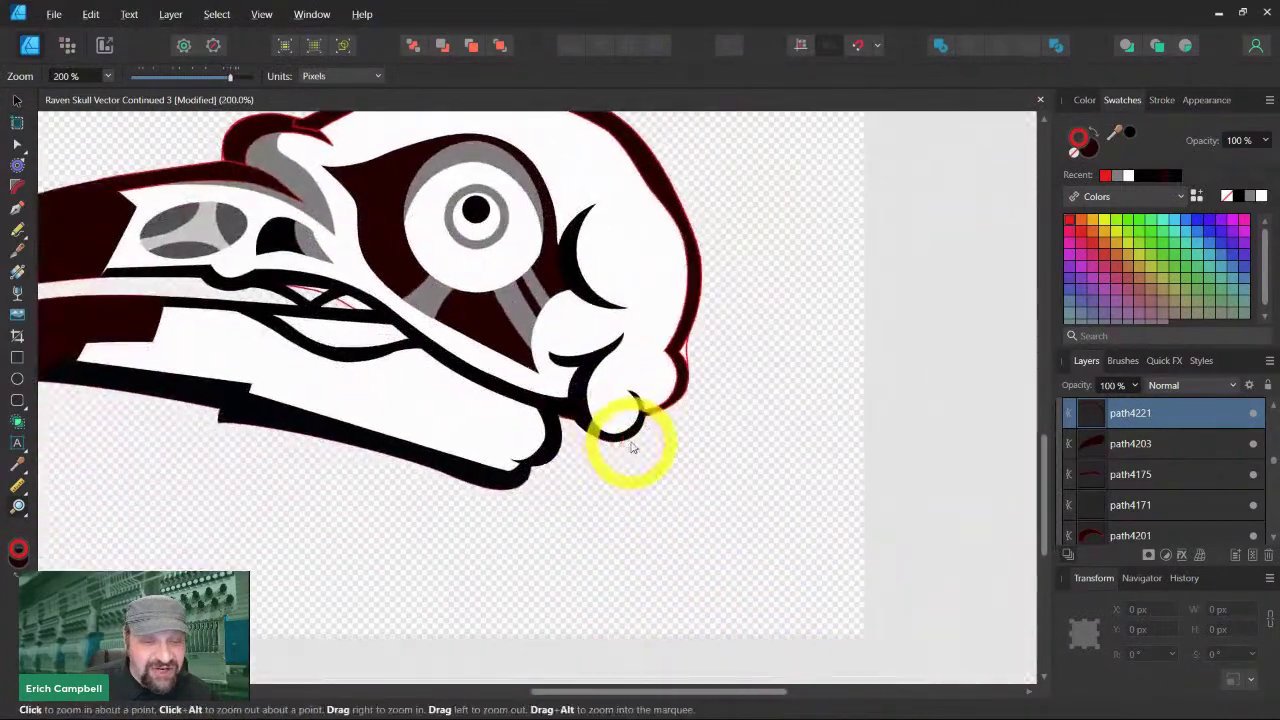
pyautogui.press('v')
pyautogui.press('z')
pyautogui.scroll(5, 608, 343)
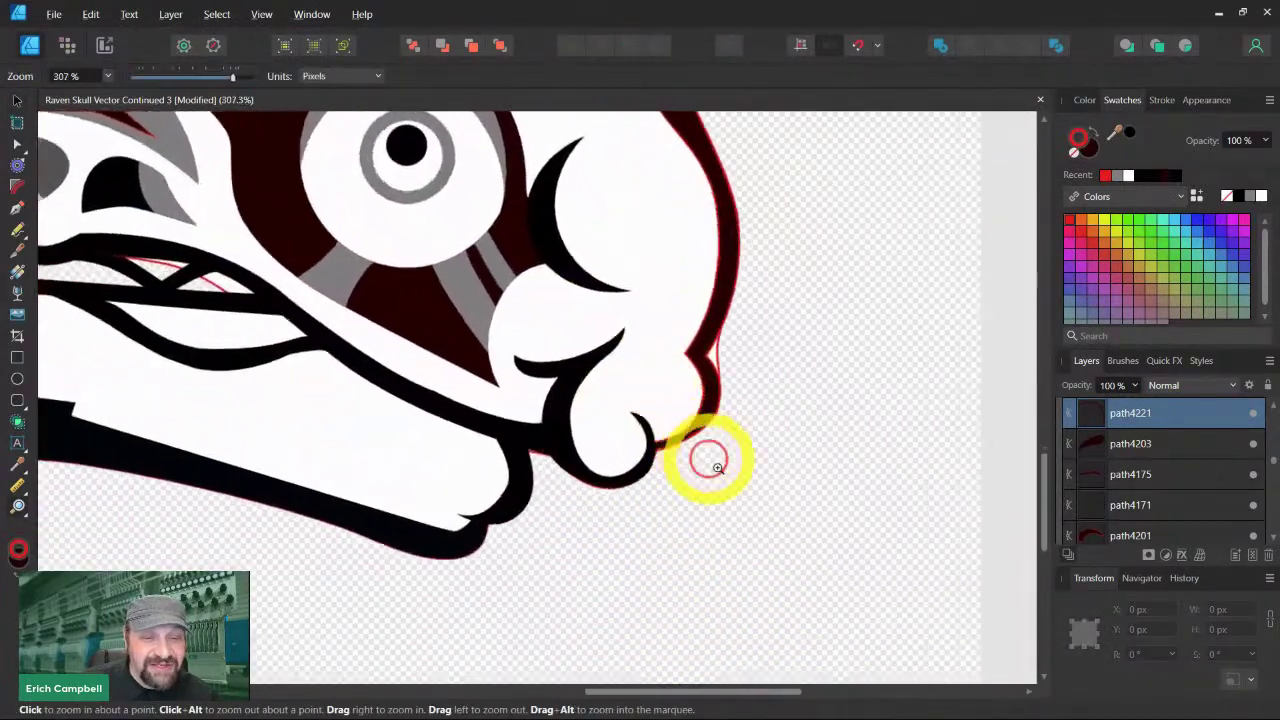
pyautogui.click(17, 100)
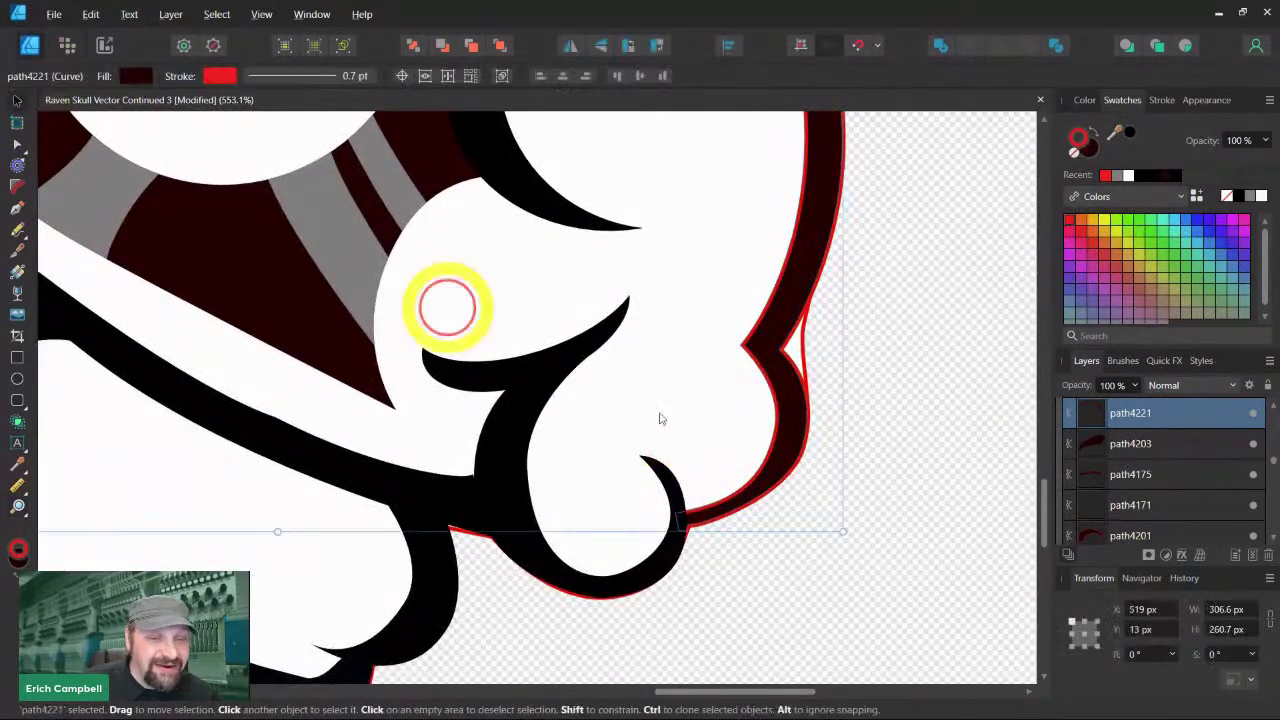
pyautogui.click(612, 578)
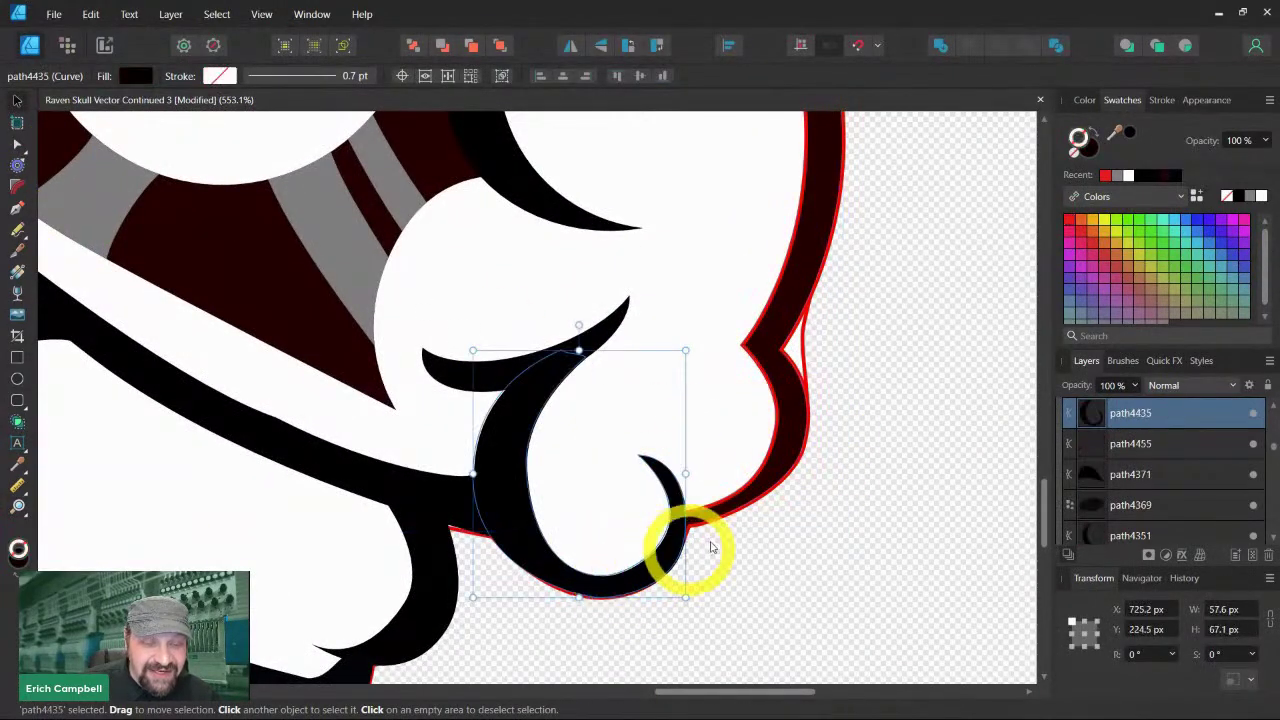
pyautogui.click(1105, 176)
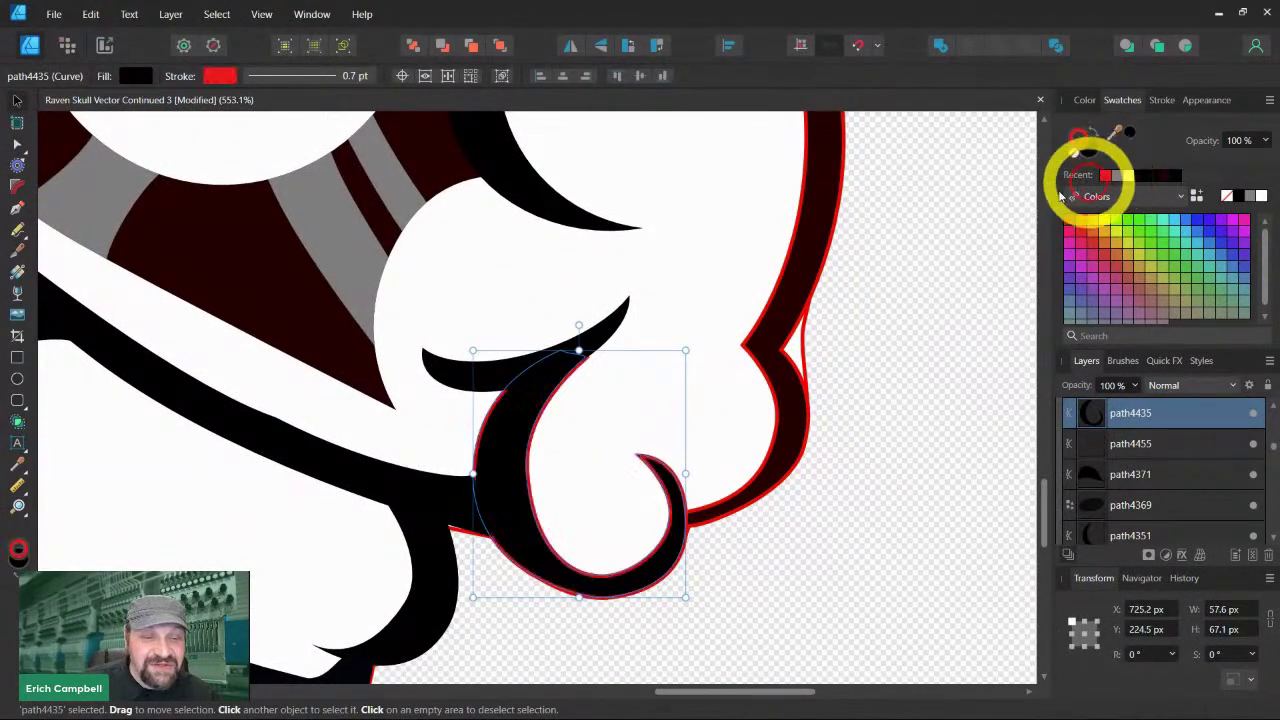
# Give the black crescent overlapping the top of the hook-shaped piece a red stroke
pyautogui.press('z')
pyautogui.click(603, 337)
pyautogui.click(603, 337)
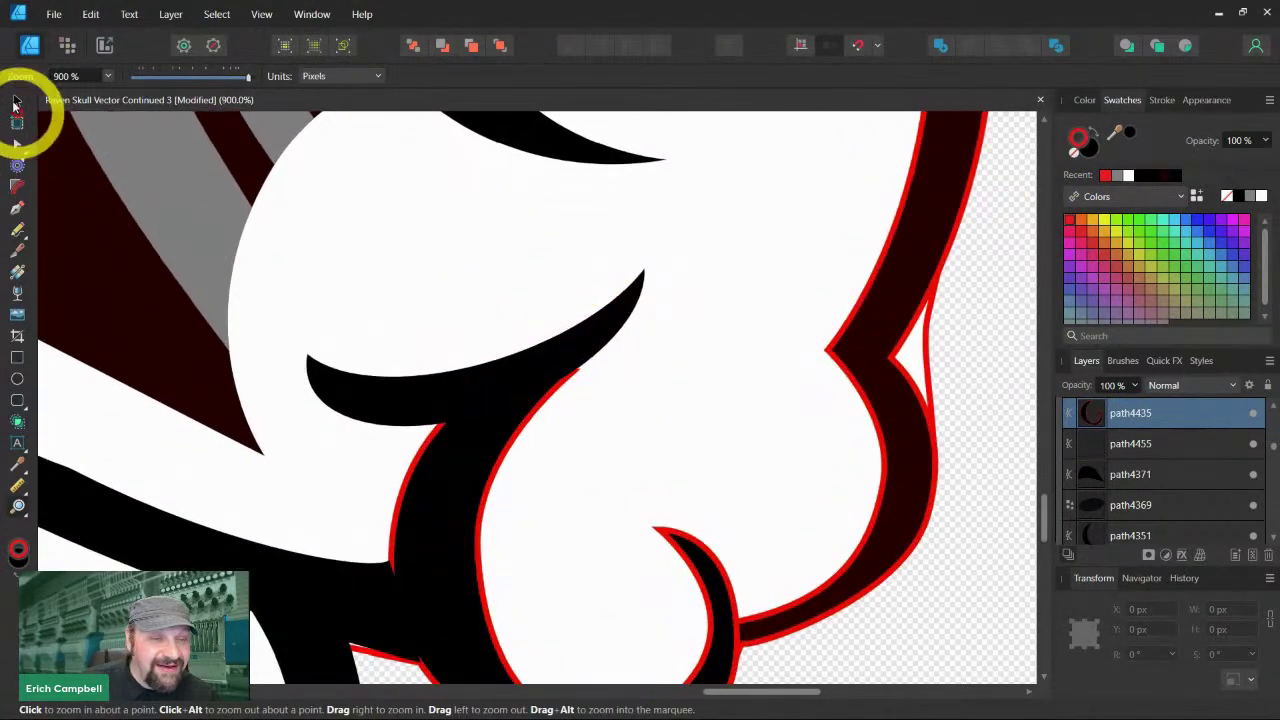
pyautogui.click(14, 100)
pyautogui.click(337, 366)
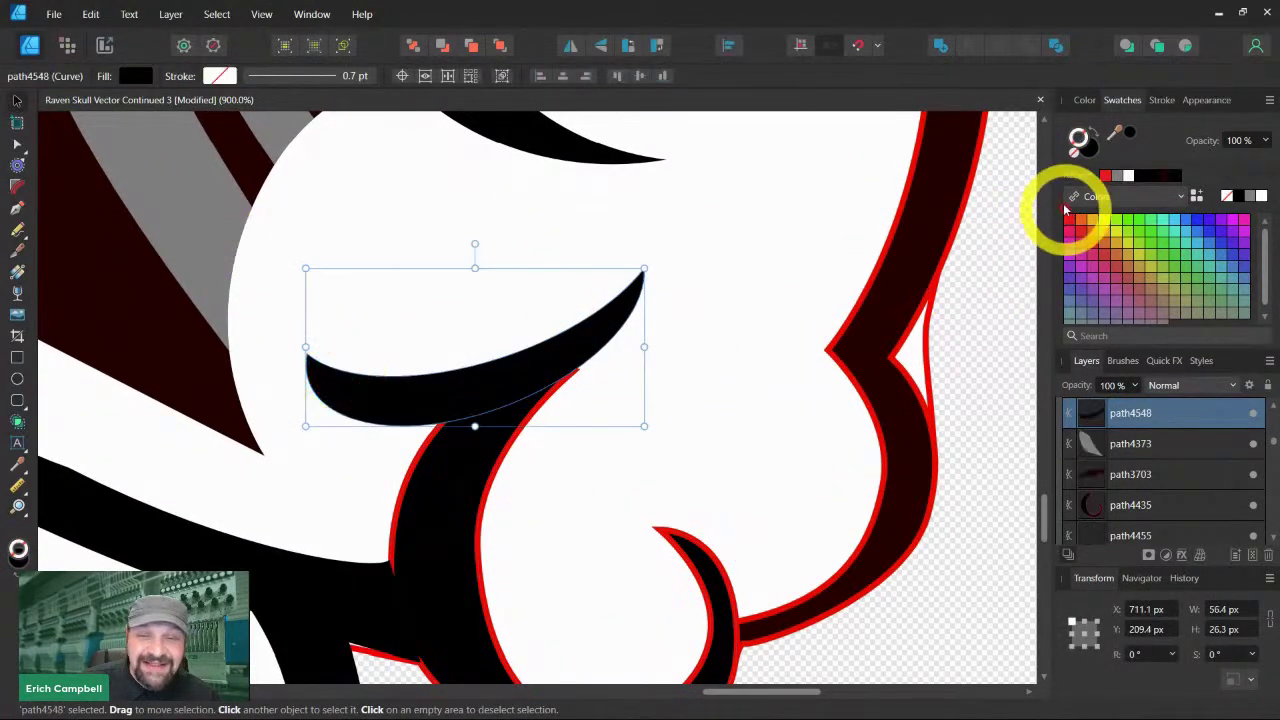
pyautogui.click(1107, 178)
# Pull the overlapping black pieces at the lower back of the skull apart and undo the moves
pyautogui.click(486, 449)
pyautogui.moveTo(519, 471); pyautogui.dragTo(675, 457)
pyautogui.scroll(-1, 637, 400)
pyautogui.moveTo(635, 386); pyautogui.dragTo(573, 377)
pyautogui.moveTo(645, 280)
pyautogui.mouseDown()
pyautogui.moveTo(443, 271)
pyautogui.moveTo(432, 289)
pyautogui.moveTo(394, 294)
pyautogui.moveTo(392, 204)
pyautogui.moveTo(410, 286)
pyautogui.mouseUp()
pyautogui.click(588, 371)
pyautogui.hotkey('ctrl', 'z')
pyautogui.hotkey('ctrl', 'z')
pyautogui.hotkey('ctrl', 'z')
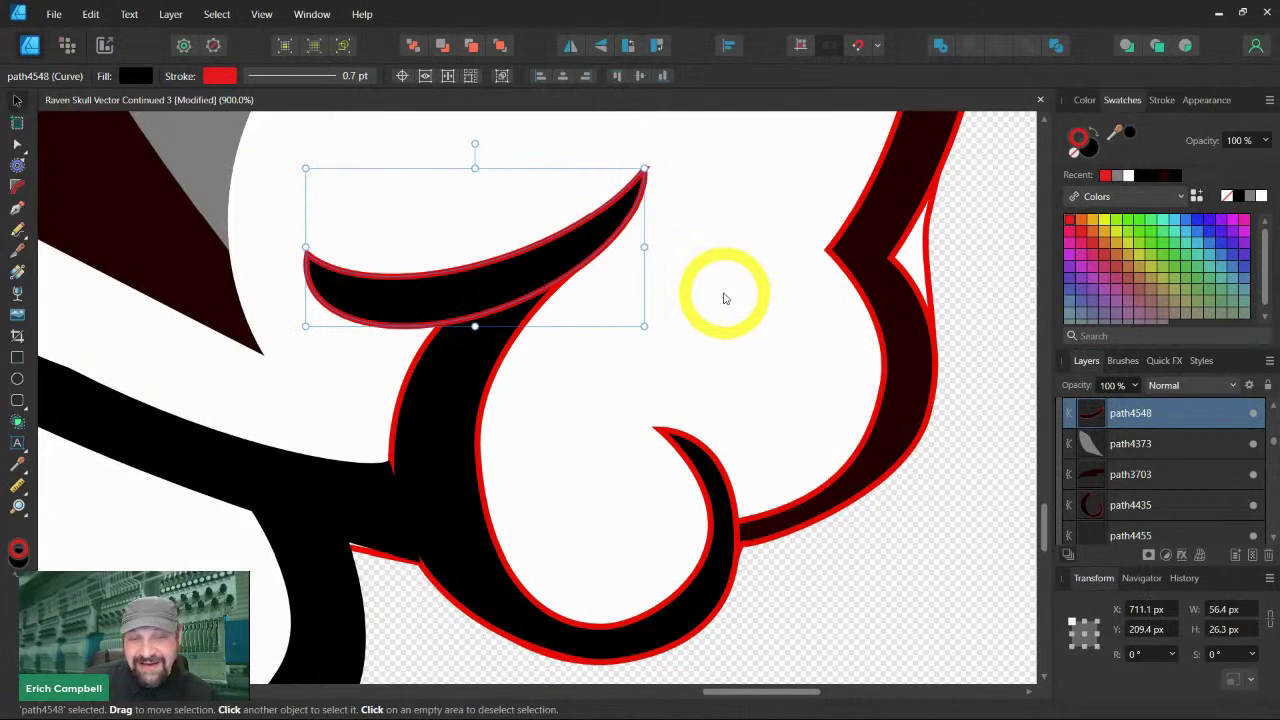
# Examine the whole raven skull on Artboard2 with its red-stroked outline shapes
pyautogui.press('z')
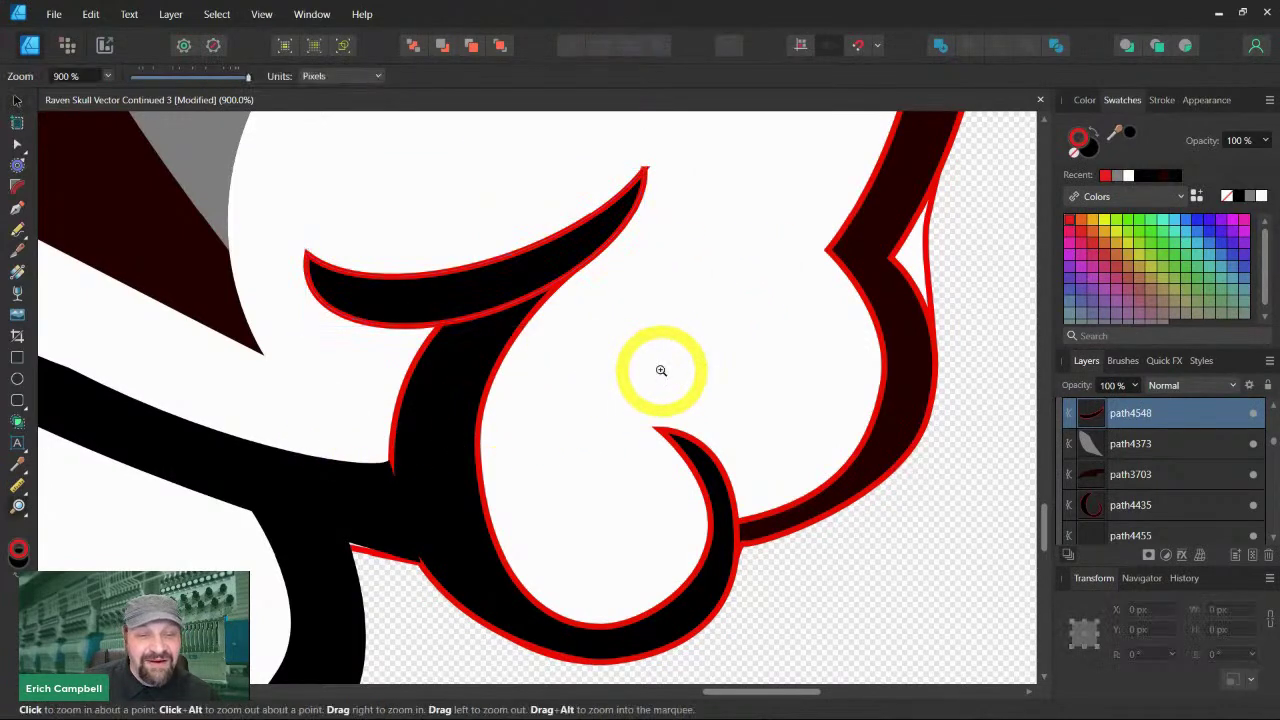
pyautogui.keyDown('alt'); pyautogui.click(428, 355); pyautogui.keyUp('alt')
pyautogui.keyDown('alt'); pyautogui.click(436, 363); pyautogui.keyUp('alt')
pyautogui.keyDown('alt'); pyautogui.click(438, 364); pyautogui.keyUp('alt')
pyautogui.keyDown('alt'); pyautogui.click(438, 365); pyautogui.keyUp('alt')
pyautogui.keyDown('alt'); pyautogui.click(438, 366); pyautogui.keyUp('alt')
pyautogui.keyDown('alt'); pyautogui.click(438, 367); pyautogui.keyUp('alt')
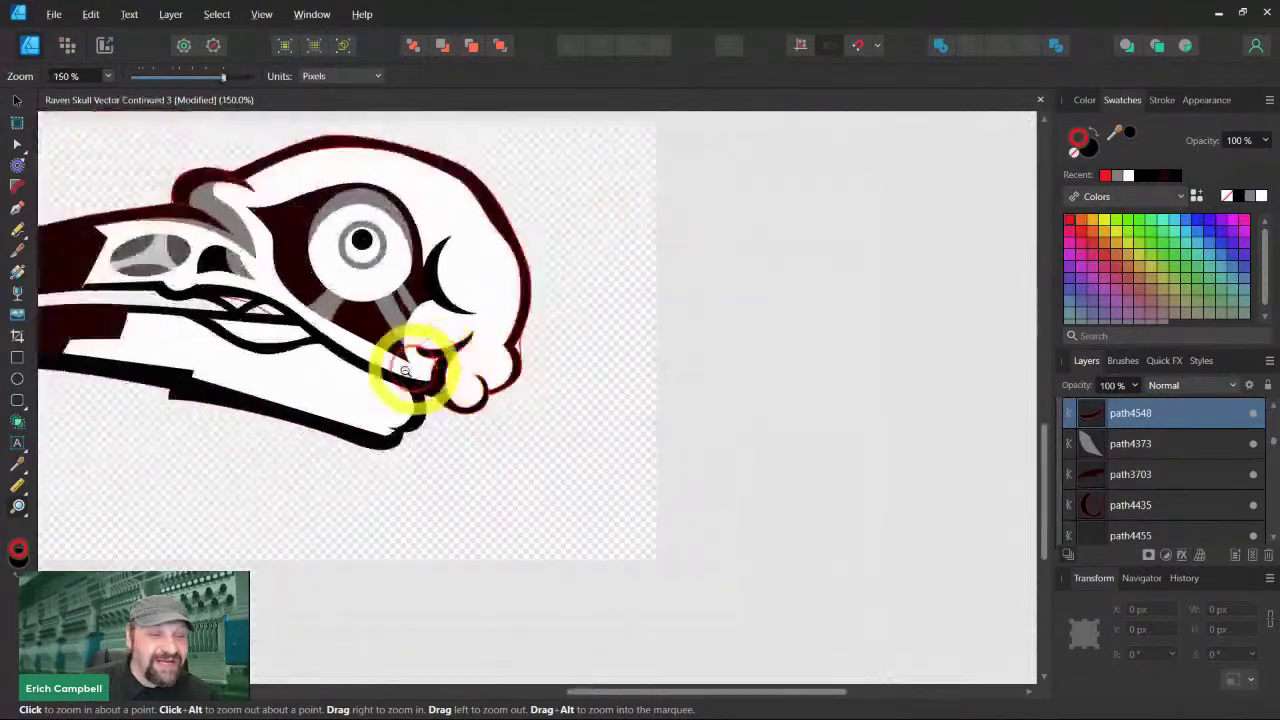
pyautogui.keyDown('alt'); pyautogui.click(341, 335); pyautogui.keyUp('alt')
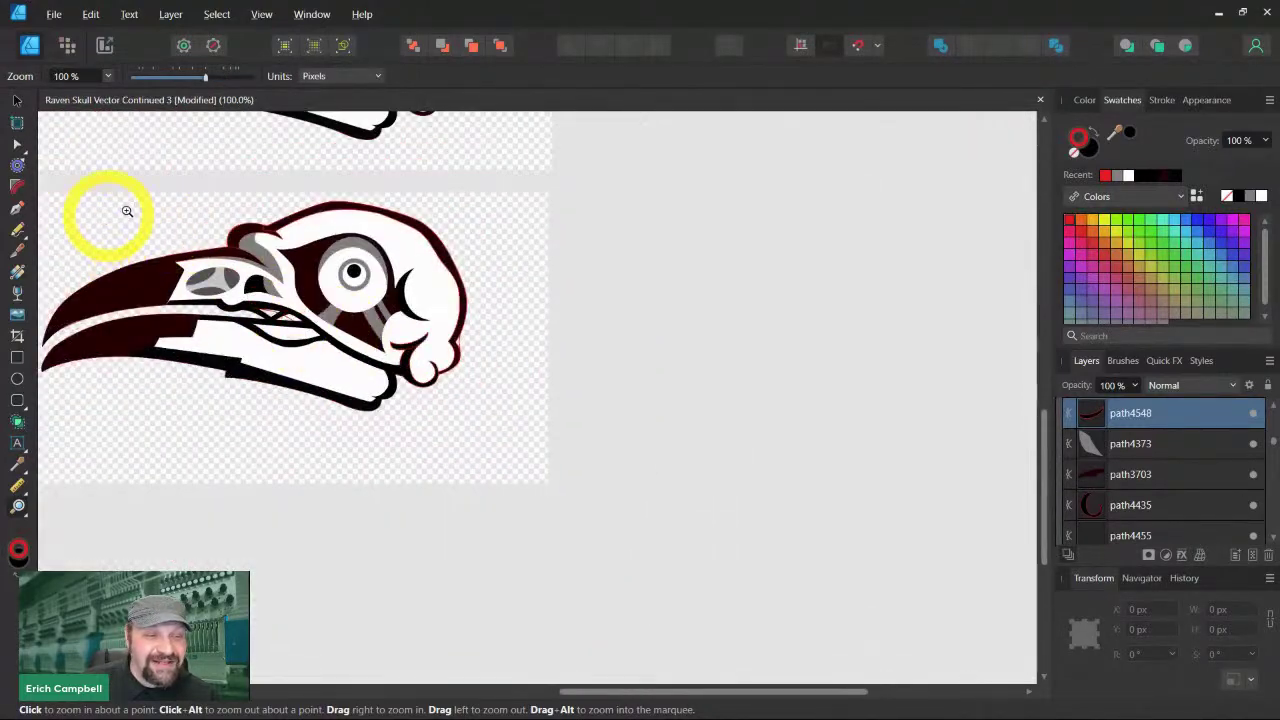
pyautogui.moveTo(510, 321); pyautogui.dragTo(443, 329)
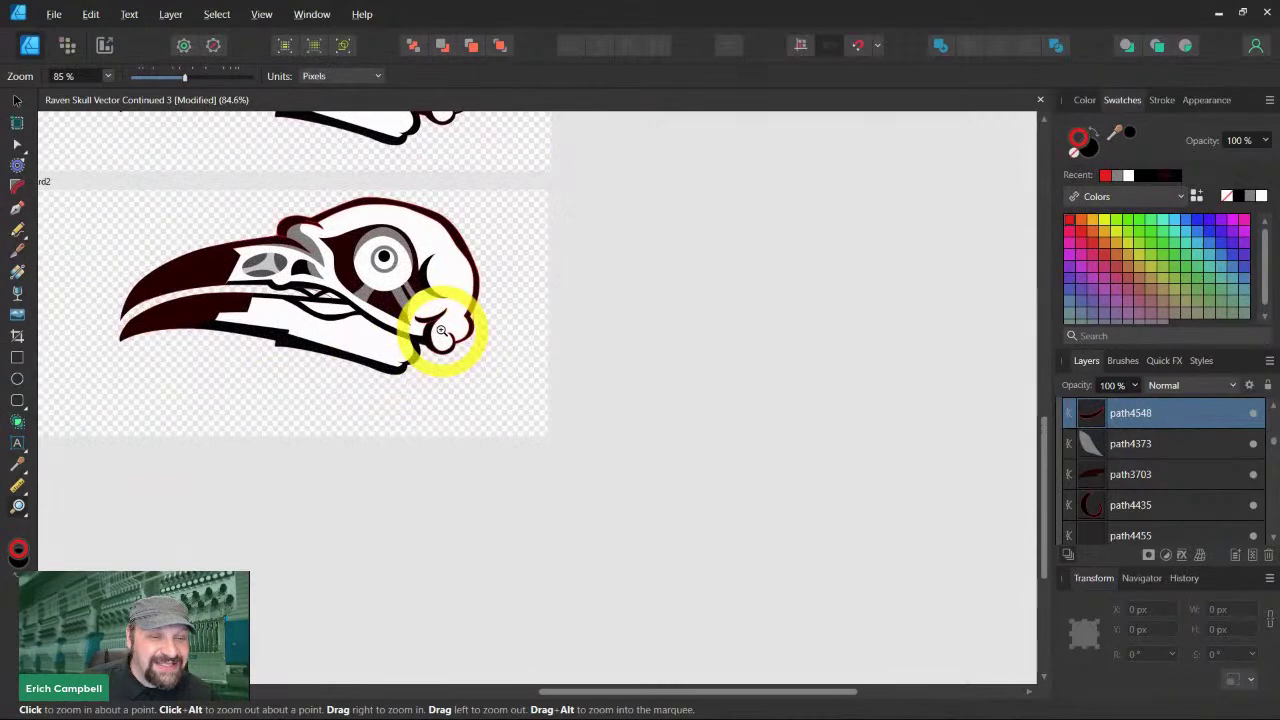
pyautogui.moveTo(357, 366); pyautogui.dragTo(786, 433)
pyautogui.moveTo(732, 327); pyautogui.dragTo(910, 488)
pyautogui.moveTo(890, 572); pyautogui.dragTo(695, 550)
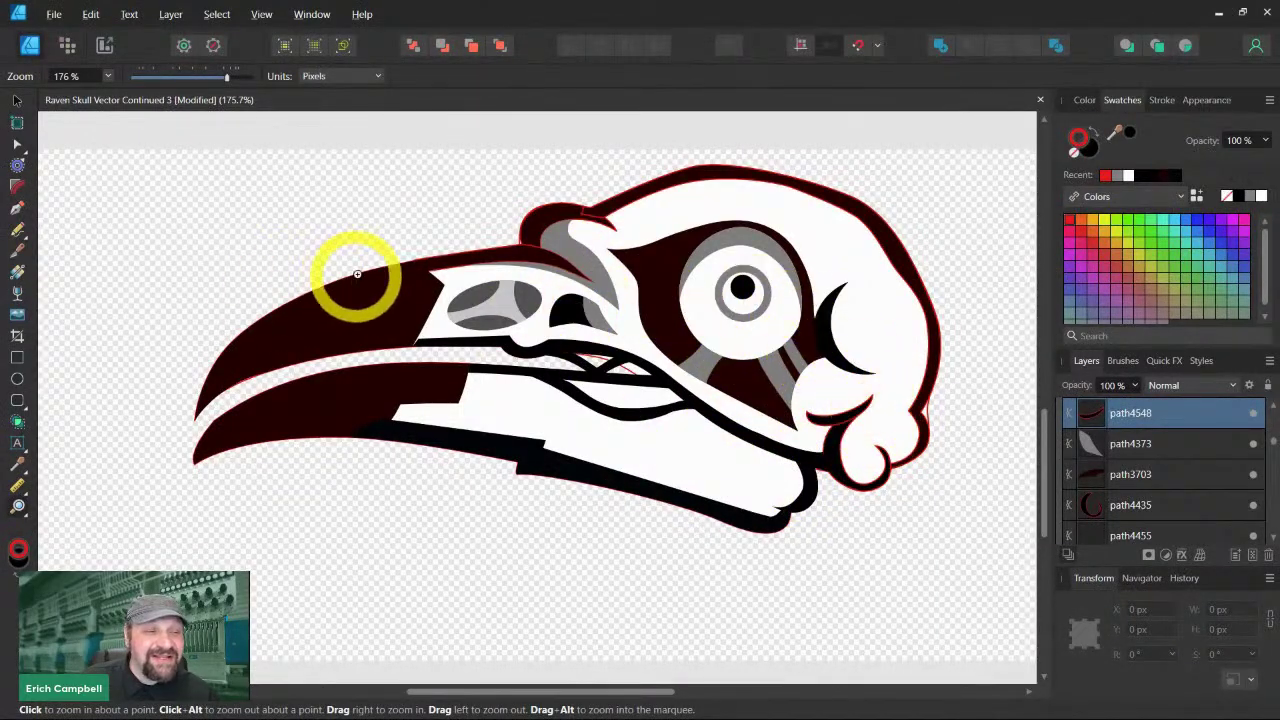
# Select the unfilled, strokeless shape at the gap between the beaks and examine how its outline runs along the skull
pyautogui.moveTo(666, 357); pyautogui.dragTo(760, 494)
pyautogui.moveTo(624, 378); pyautogui.dragTo(766, 514)
pyautogui.click(17, 101)
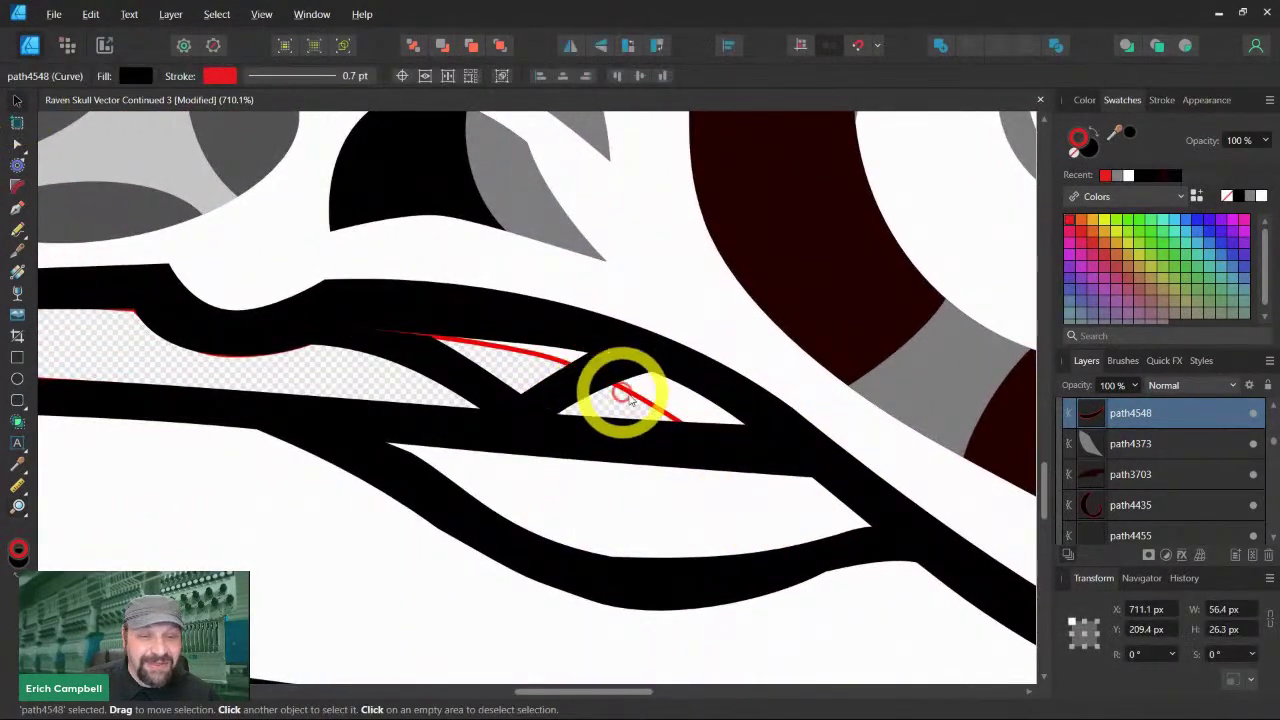
pyautogui.click(652, 408)
pyautogui.press('z')
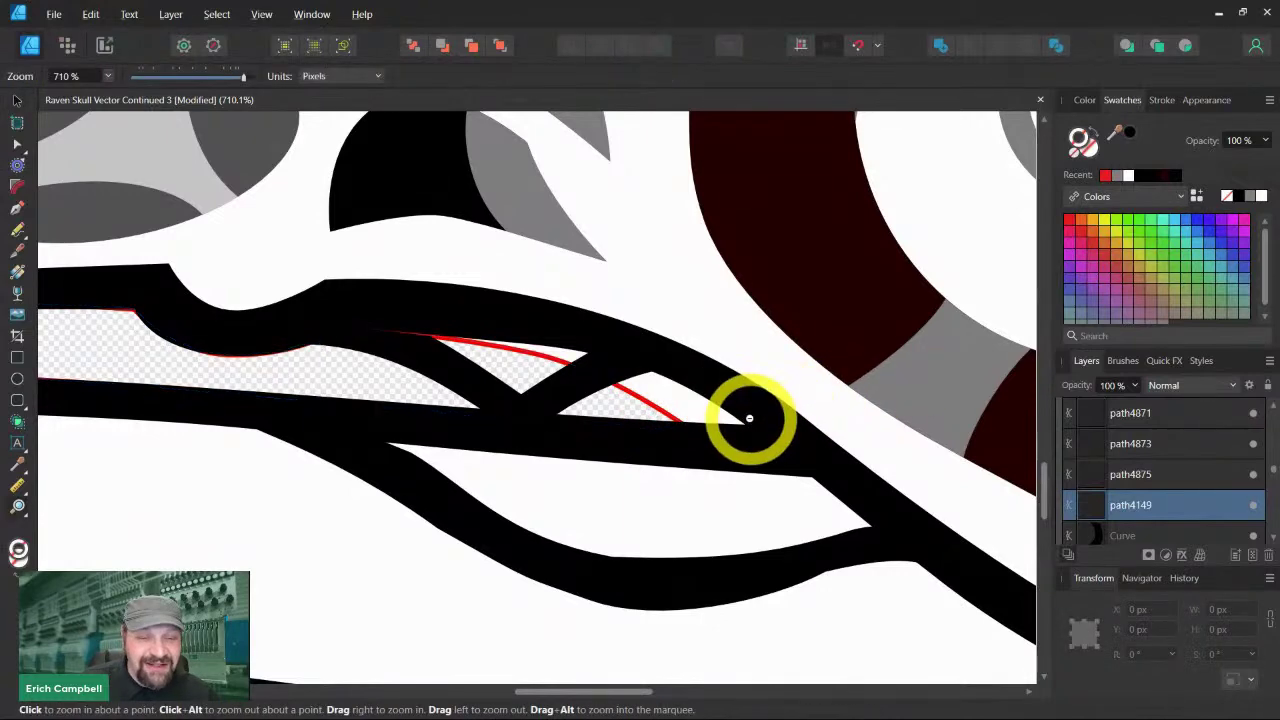
pyautogui.keyDown('alt'); pyautogui.click(749, 421); pyautogui.keyUp('alt')
pyautogui.keyDown('alt'); pyautogui.click(751, 428); pyautogui.keyUp('alt')
pyautogui.keyDown('alt'); pyautogui.click(759, 442); pyautogui.keyUp('alt')
pyautogui.keyDown('alt'); pyautogui.click(763, 446); pyautogui.keyUp('alt')
pyautogui.moveTo(763, 446); pyautogui.dragTo(98, 415)
pyautogui.click(17, 101)
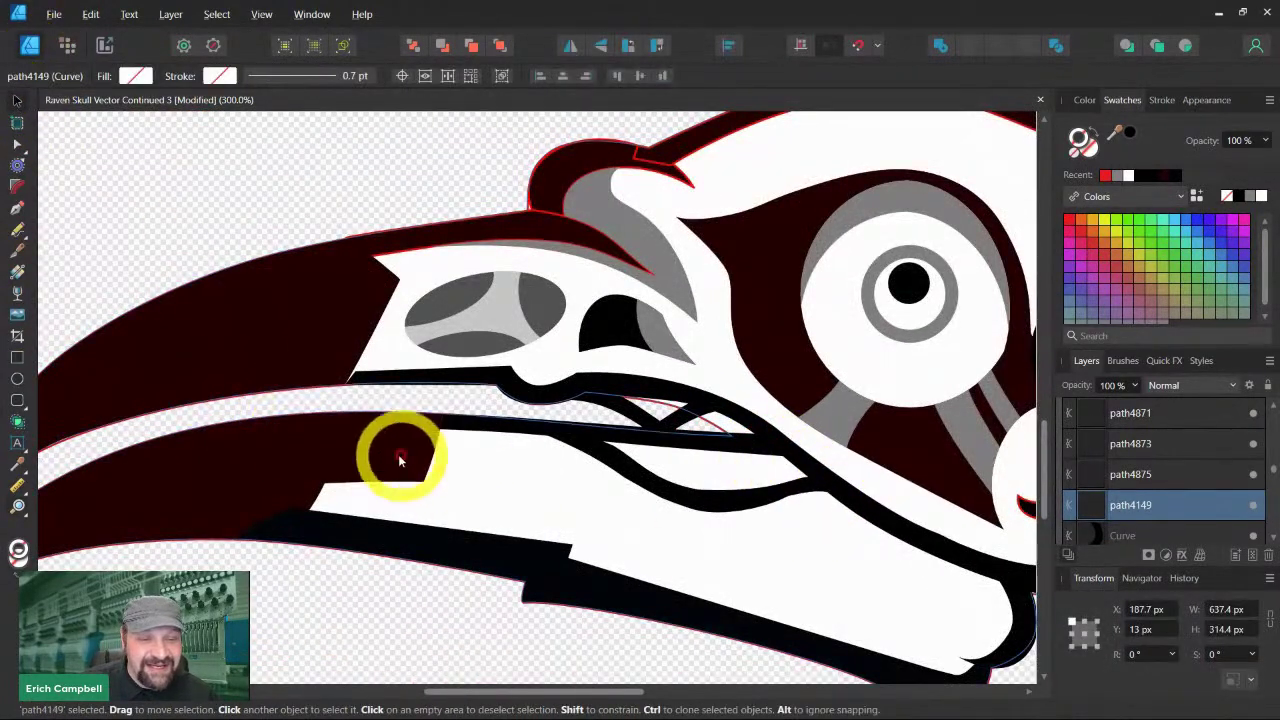
# Pull the dark lower beak tip up off the jaw, undo the move, and review how it overlaps the jaw outline
pyautogui.click(345, 477)
pyautogui.moveTo(336, 470); pyautogui.dragTo(343, 226)
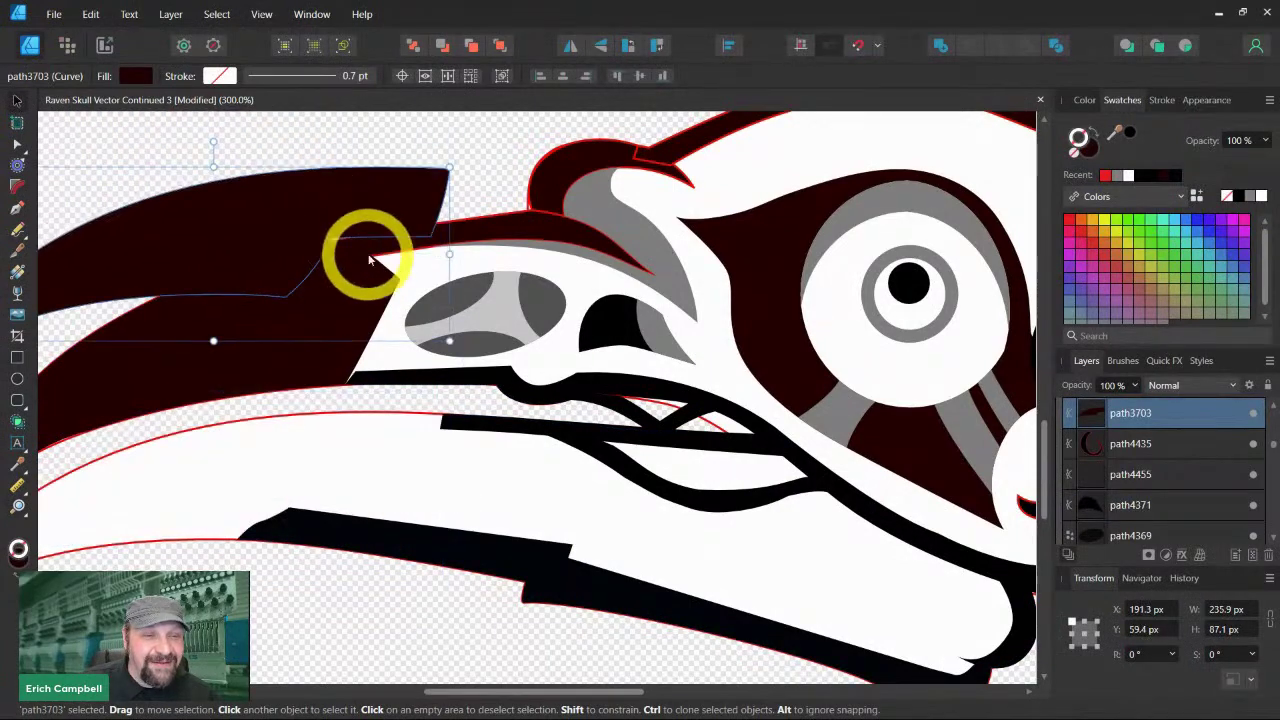
pyautogui.hotkey('ctrl', 'z')
pyautogui.moveTo(487, 478); pyautogui.dragTo(443, 403)
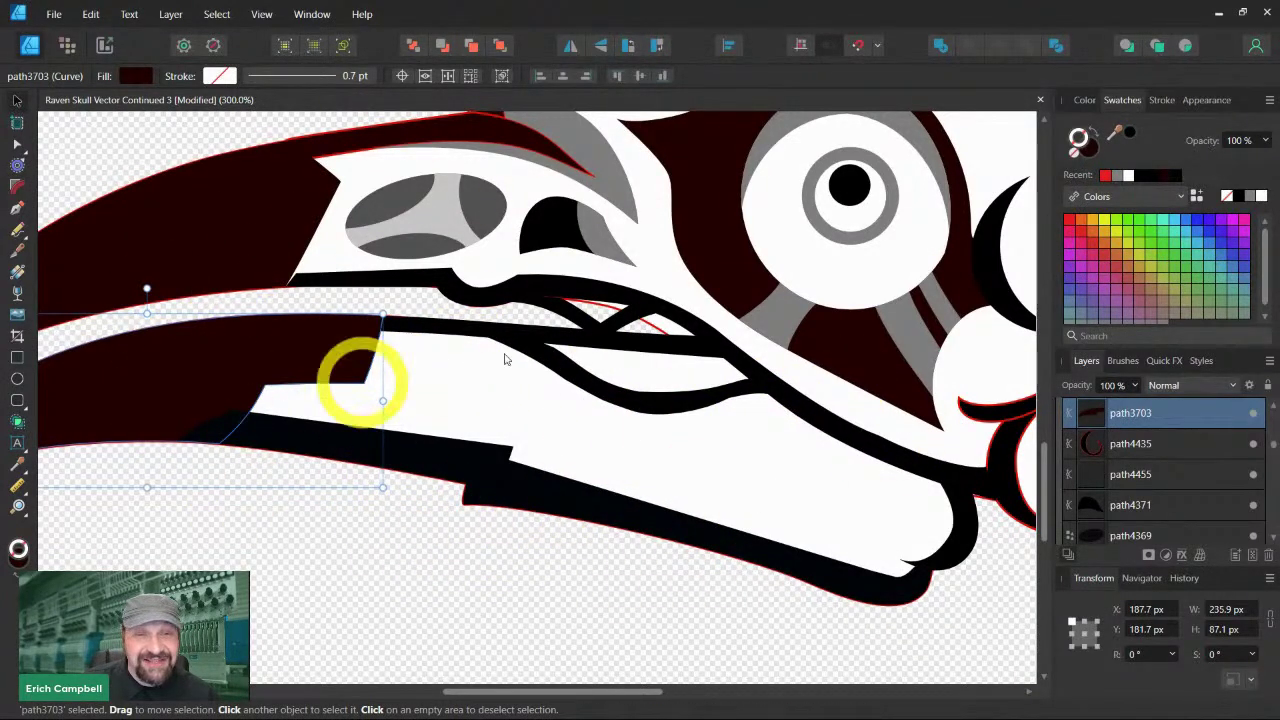
pyautogui.scroll(2, 635, 473)
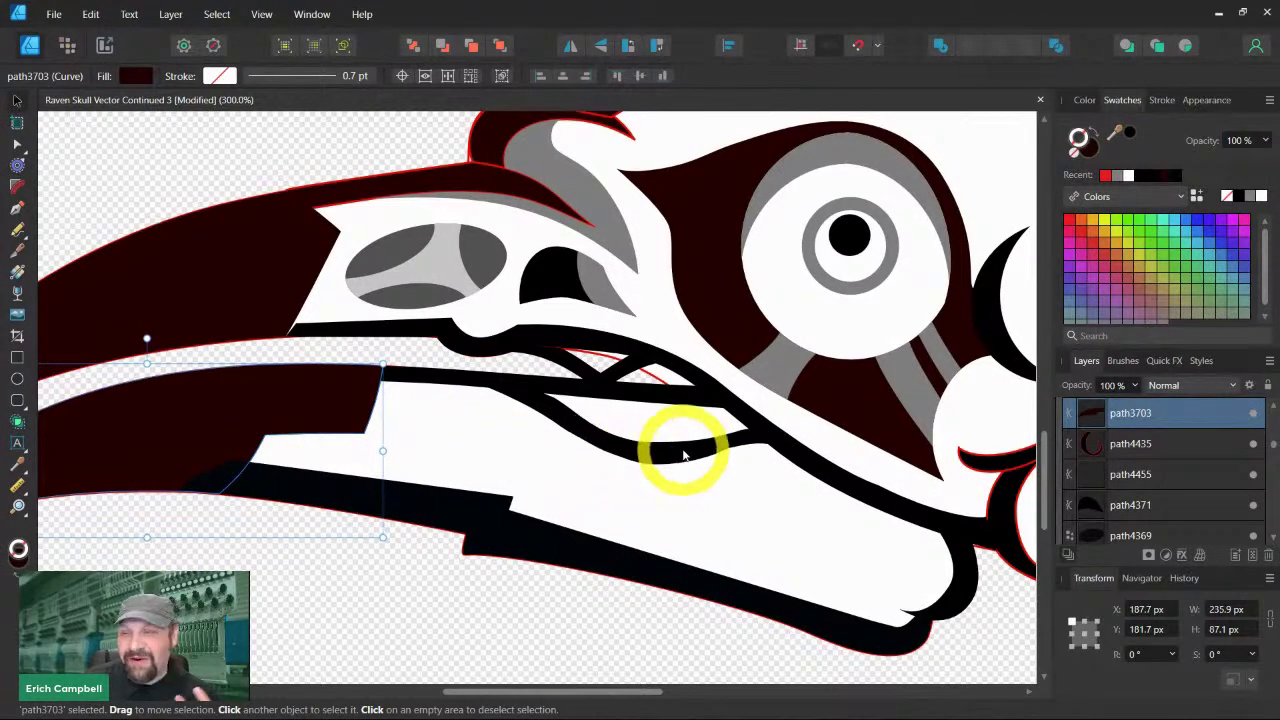
pyautogui.scroll(1, 683, 455)
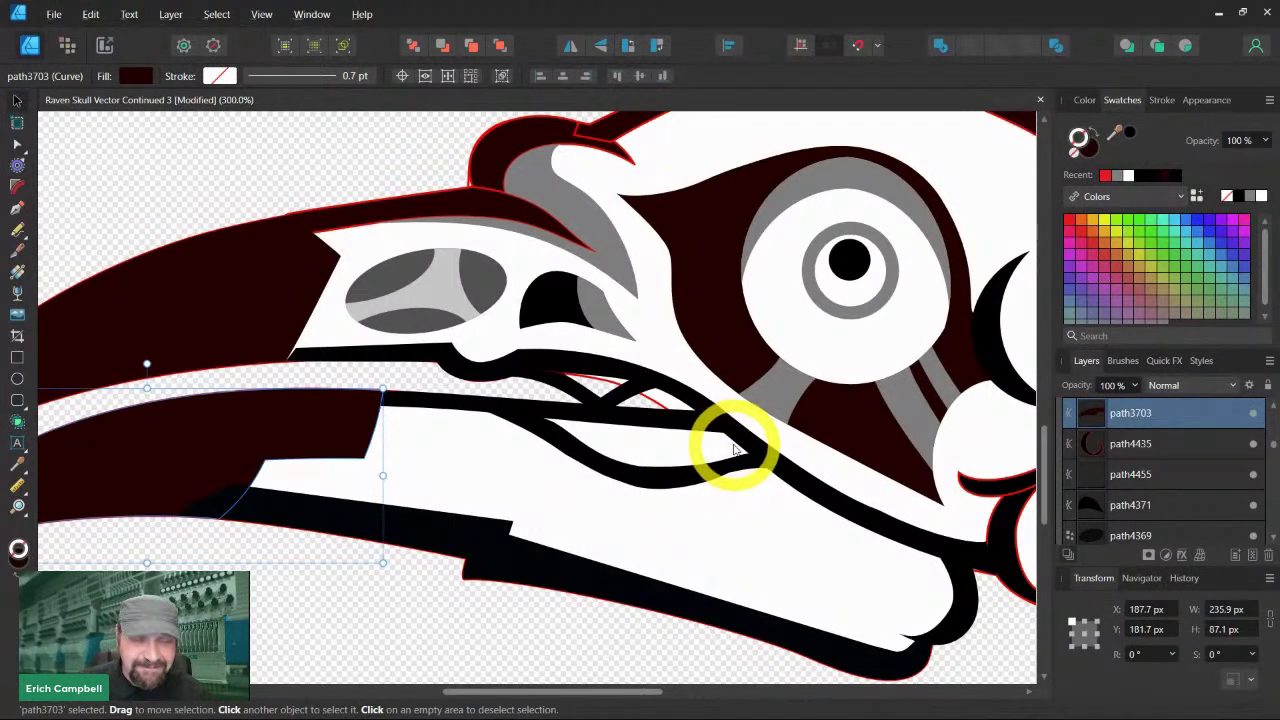
# Switch to Embrilliance and view the beak of the stitched raven head at 200%
pyautogui.hotkey('alt', 'Tab')
pyautogui.press('d')
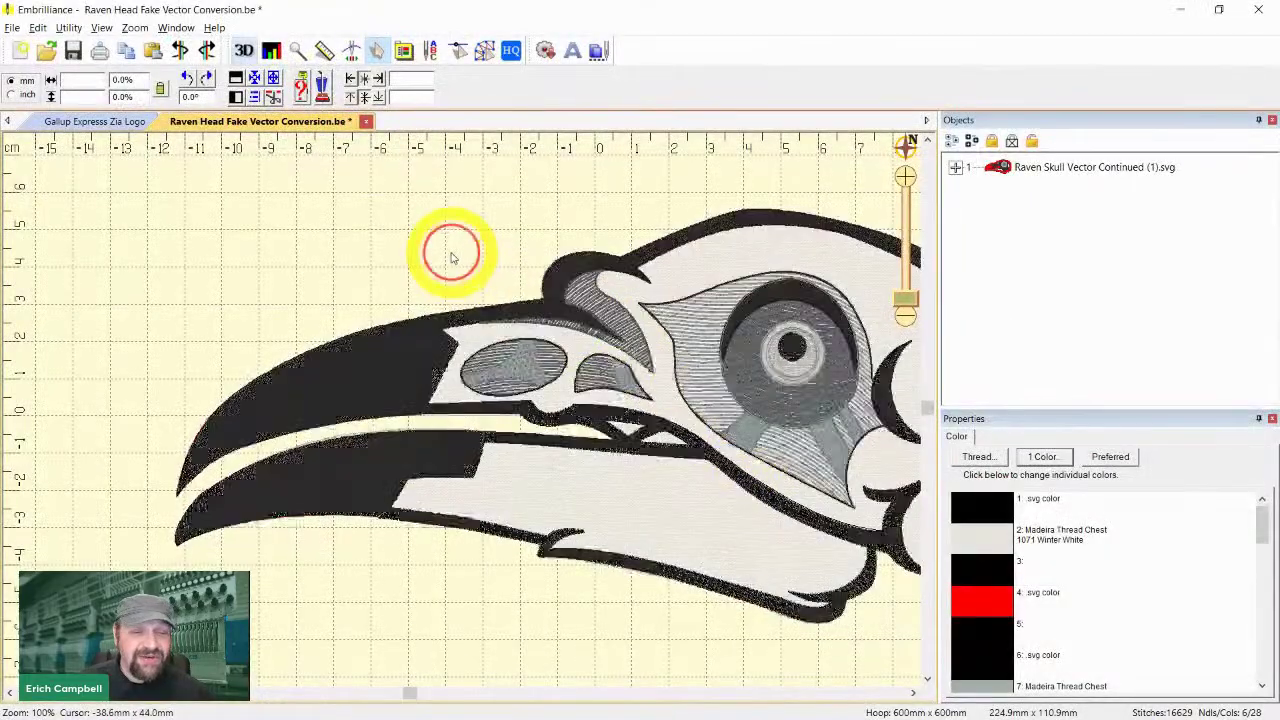
pyautogui.scroll(2, 527, 587)
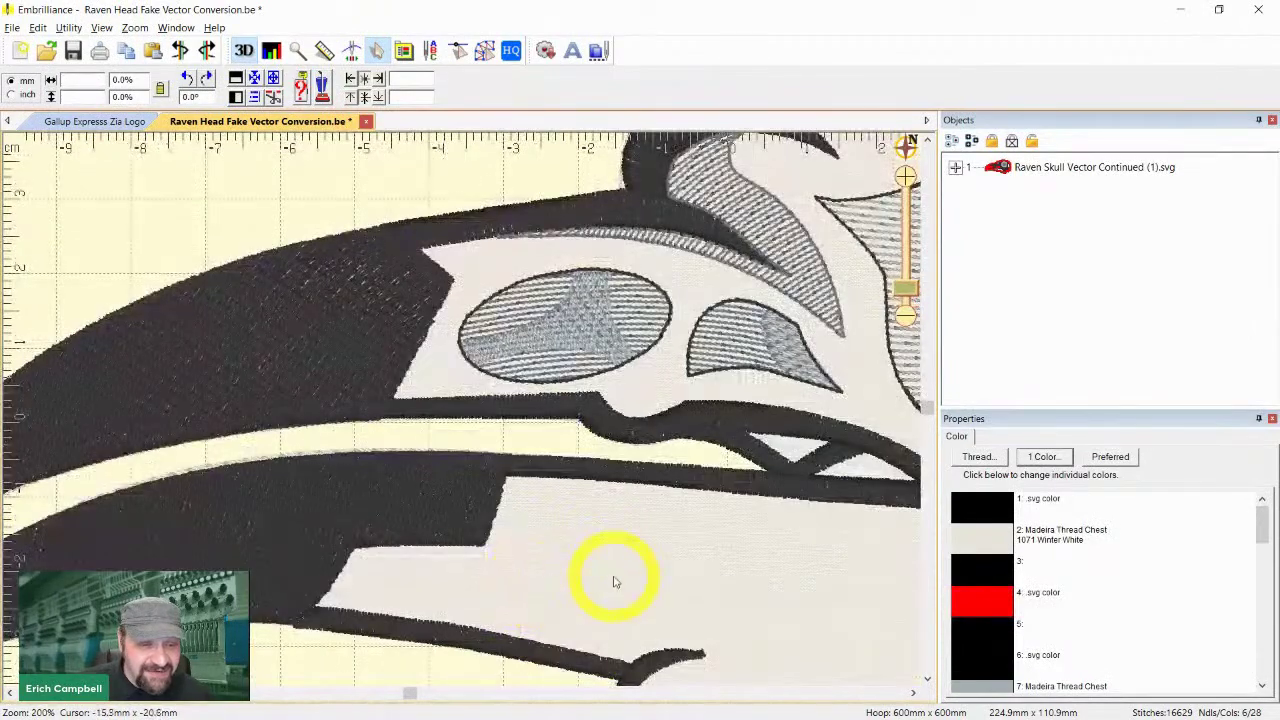
# Pull the black lower beak fill away from the jaw outline columns and undo the move
pyautogui.click(426, 512)
pyautogui.moveTo(418, 511); pyautogui.dragTo(280, 456)
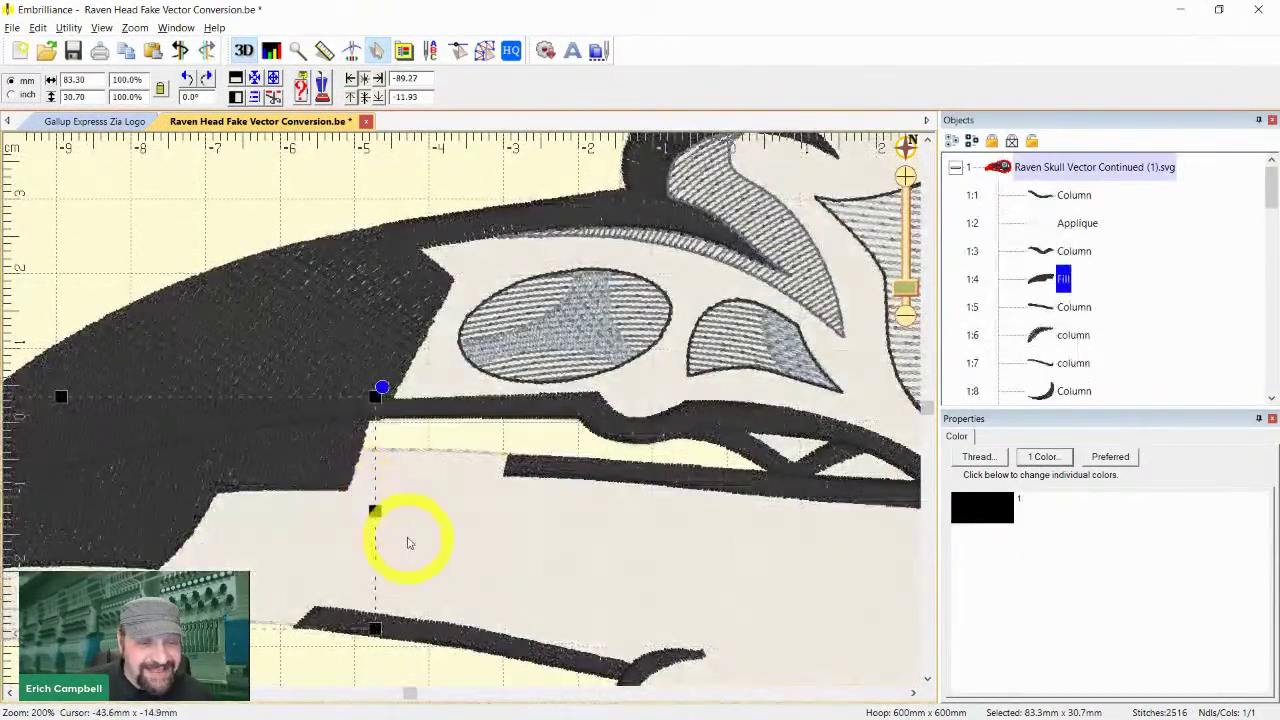
pyautogui.hotkey('ctrl', 'z')
# Examine the join between the lower beak fill and the lower jaw column in flat stitch view, selecting each object
pyautogui.press('t')
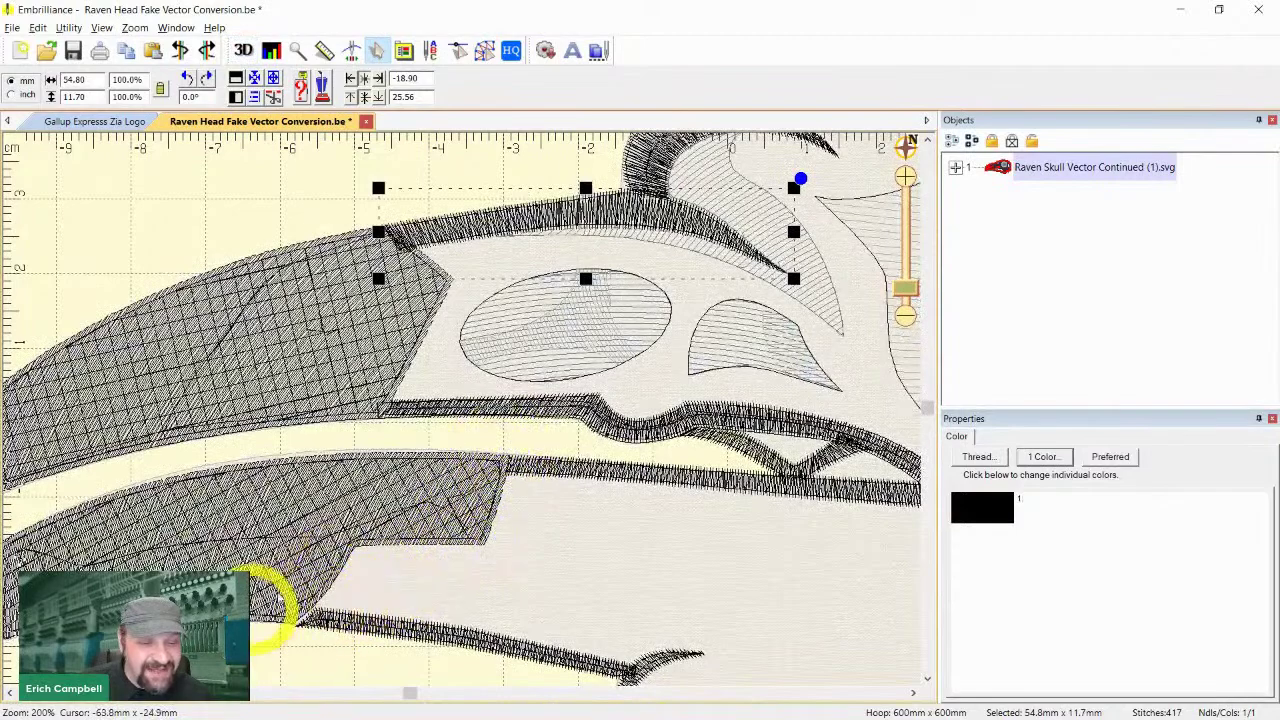
pyautogui.scroll(6, 498, 585)
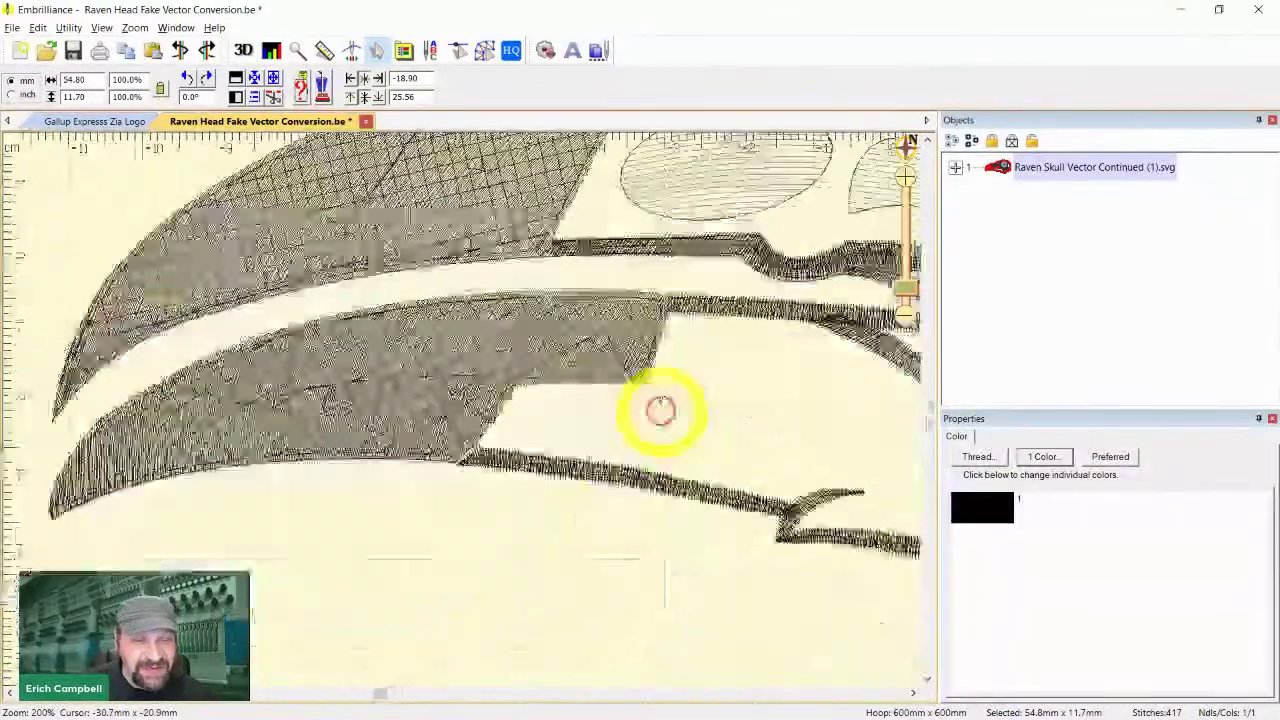
pyautogui.scroll(-2, 595, 401)
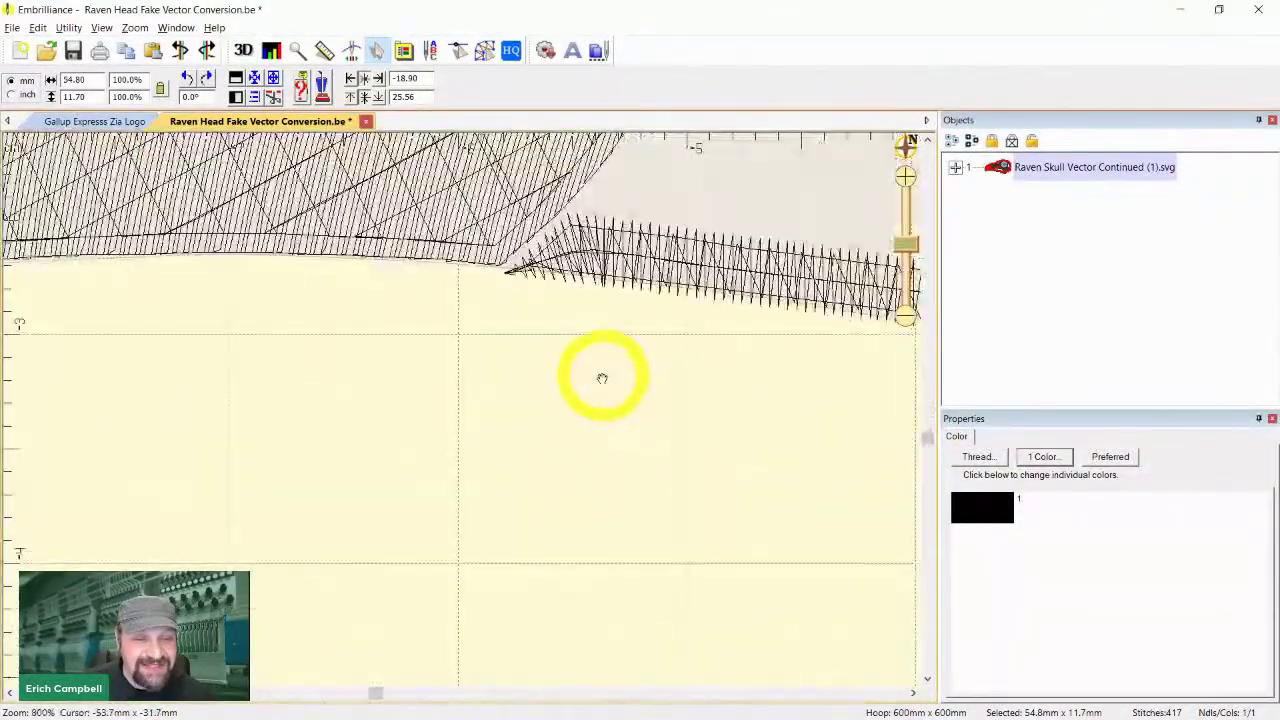
pyautogui.click(530, 527)
pyautogui.press('3')
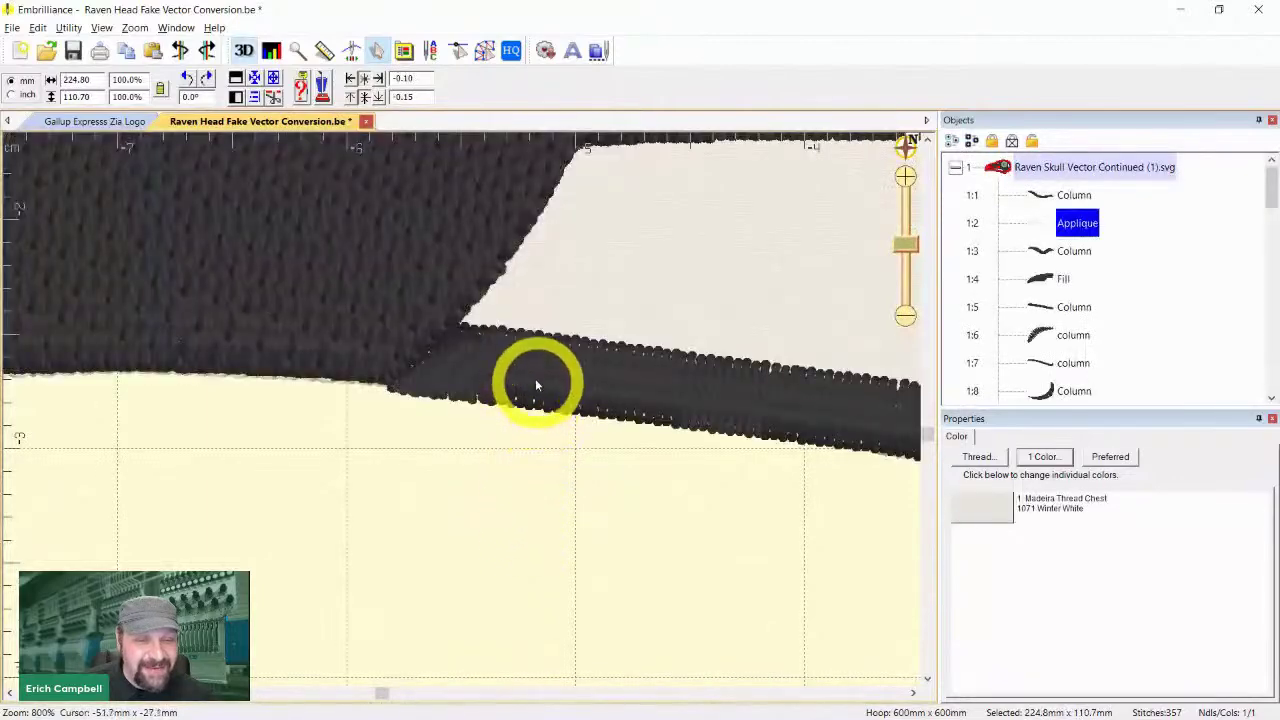
pyautogui.press('3')
pyautogui.click(442, 366)
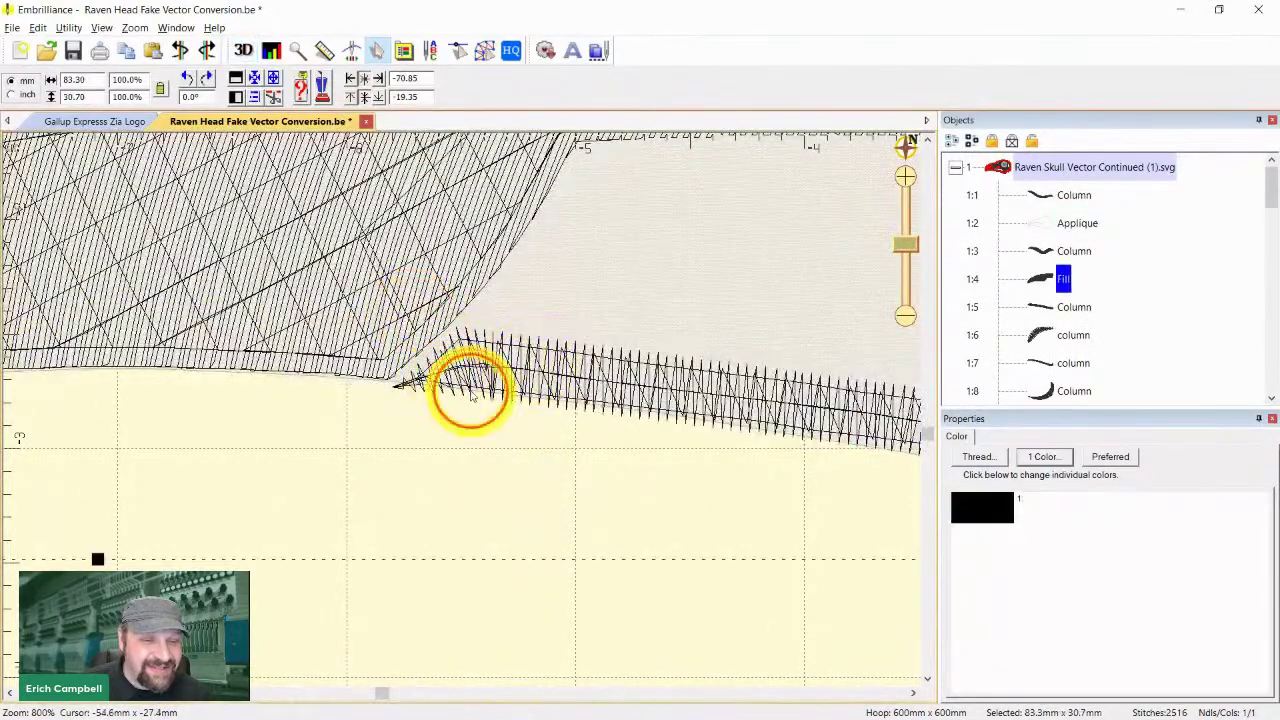
pyautogui.click(472, 393)
pyautogui.scroll(-2, 472, 393)
# Inspect the overlap of the lower jaw column and the beak fill in 3D view at up to 1600% zoom
pyautogui.press('d')
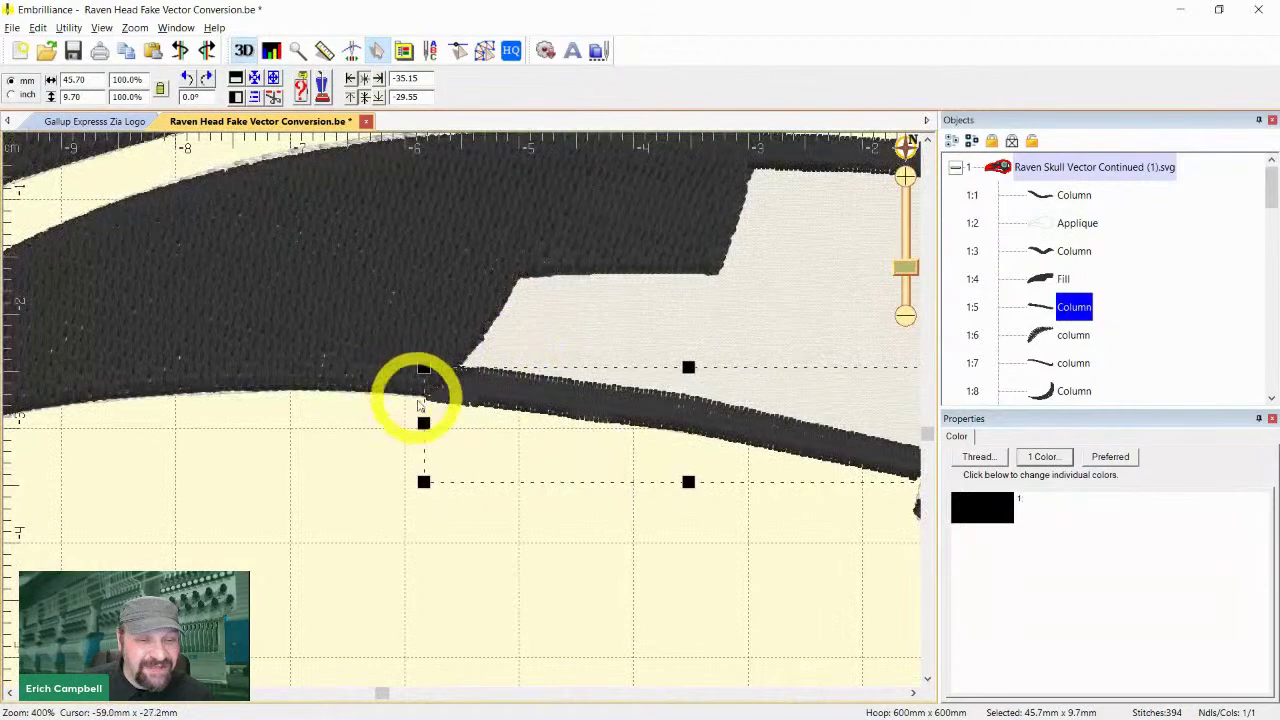
pyautogui.hotkey('ctrl', '+')
pyautogui.hotkey('ctrl', '+')
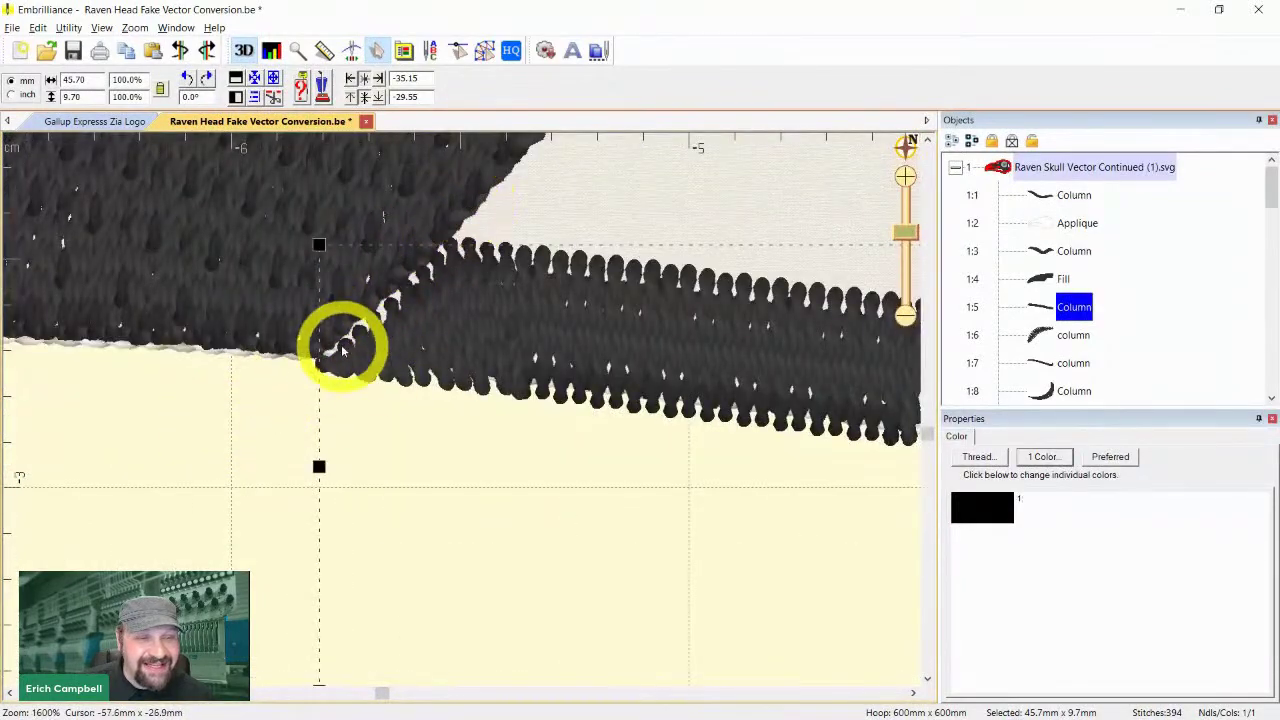
pyautogui.scroll(-2, 430, 400)
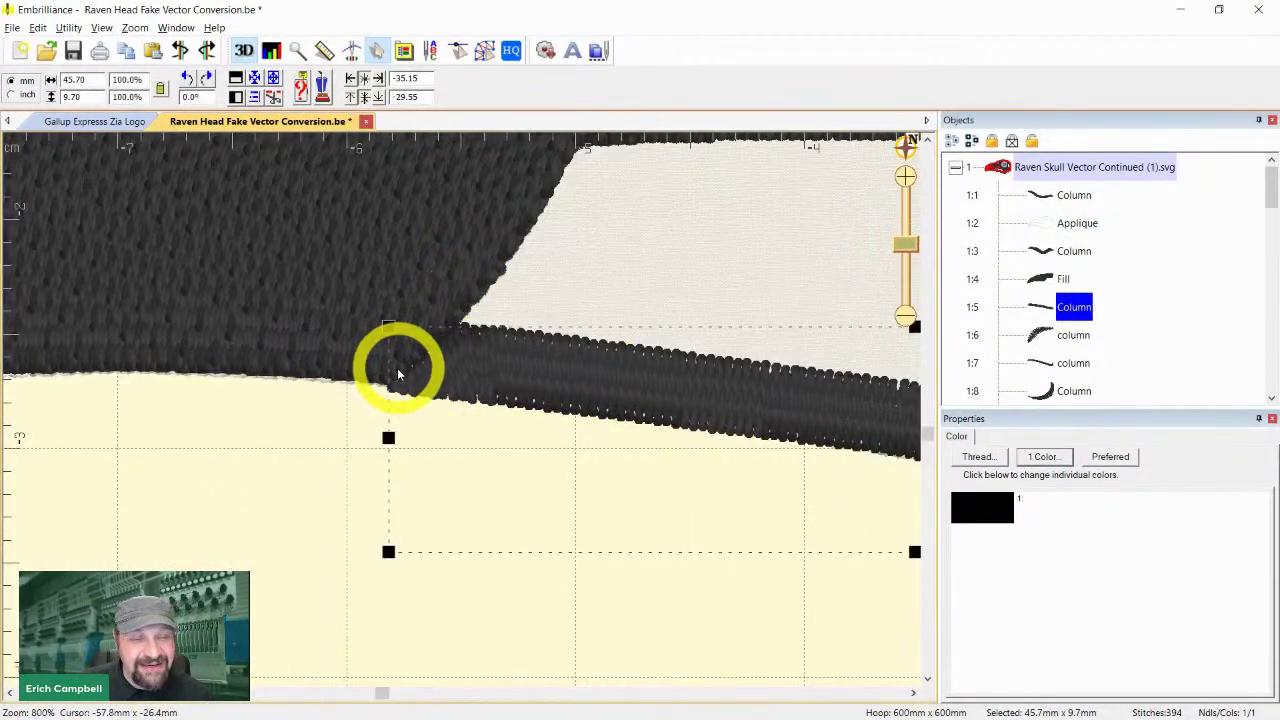
pyautogui.press('d')
pyautogui.click(440, 394)
pyautogui.hotkey('ctrl', '-')
pyautogui.press('d')
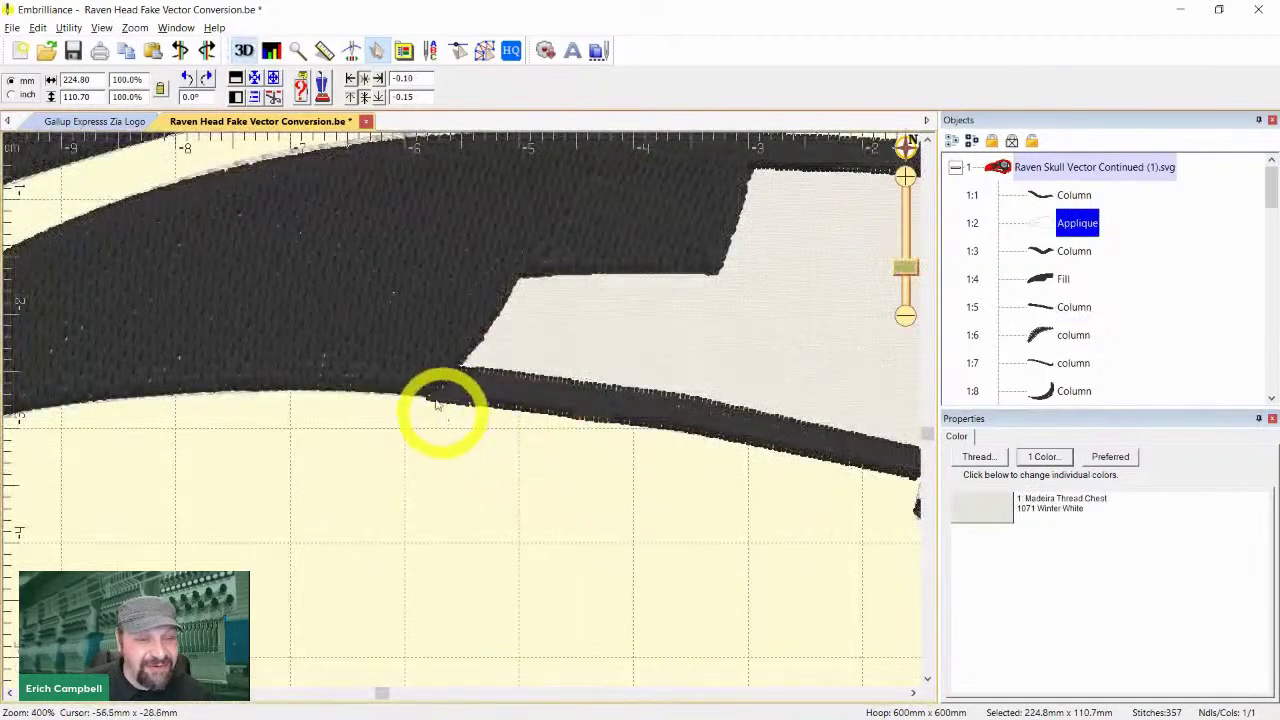
# Pull the lower beak fill down off the white base and put it back in place
pyautogui.click(318, 295)
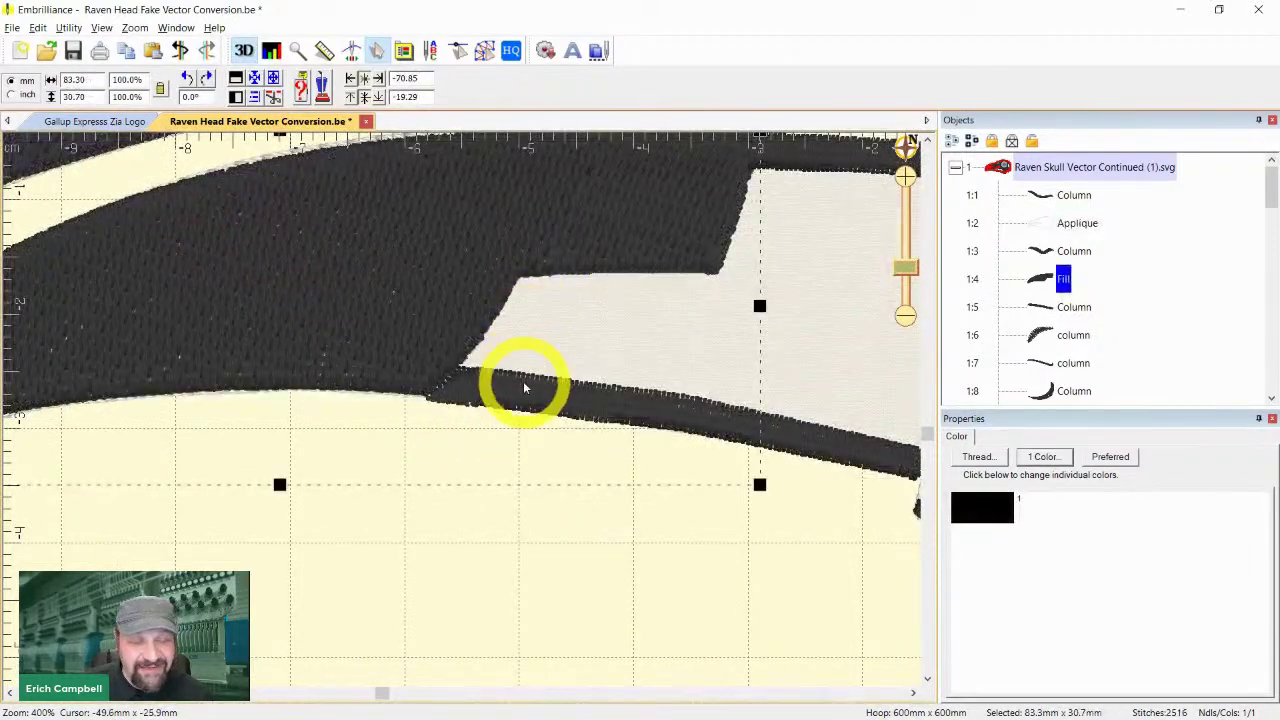
pyautogui.scroll(-2, 491, 380)
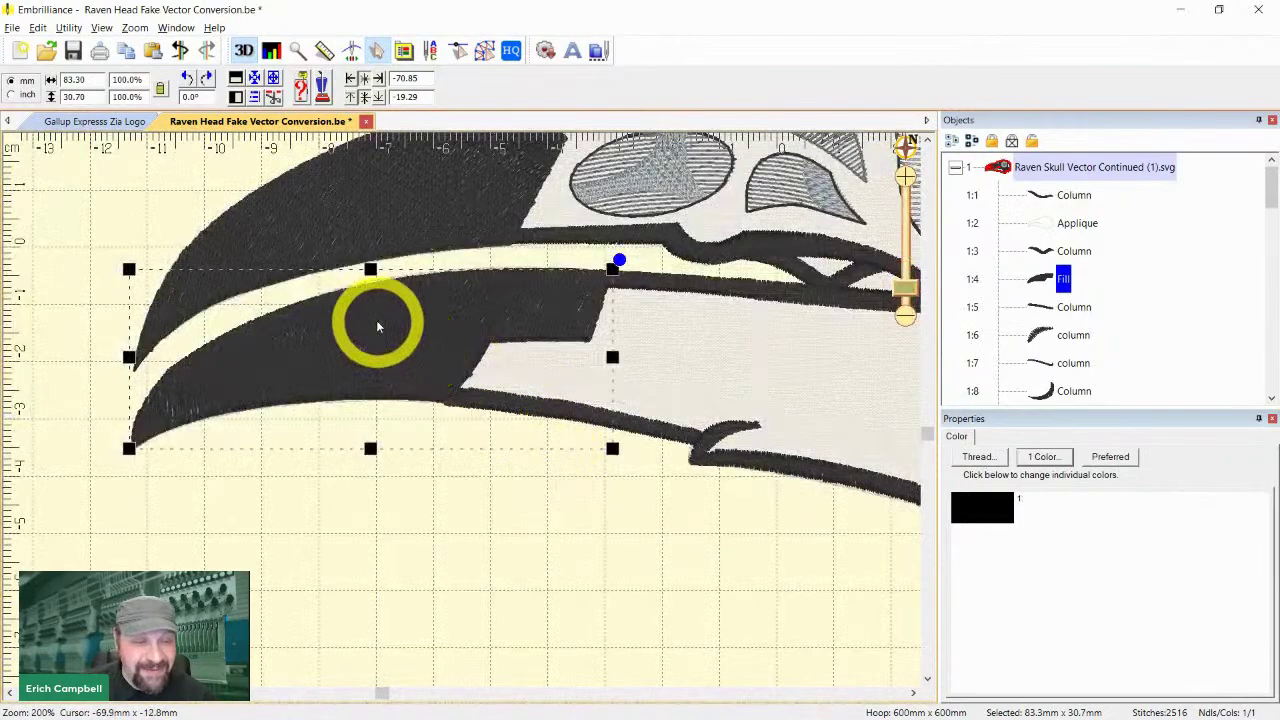
pyautogui.moveTo(378, 327); pyautogui.dragTo(249, 449)
pyautogui.click(471, 557)
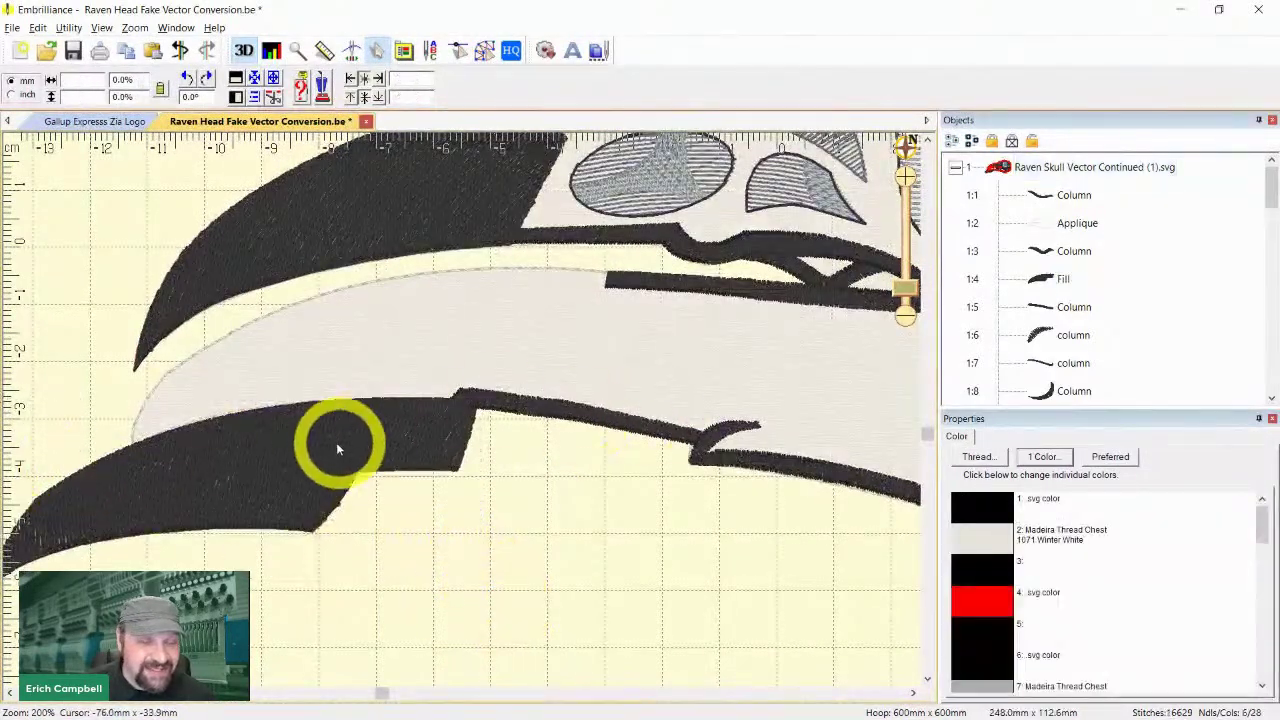
pyautogui.click(634, 443)
# Select the small curved column at the notch of the lower jaw and examine how it overlaps the adjoining columns
pyautogui.scroll(1, 831, 563)
pyautogui.moveTo(831, 563); pyautogui.dragTo(435, 428)
pyautogui.scroll(1, 460, 415)
pyautogui.click(670, 328)
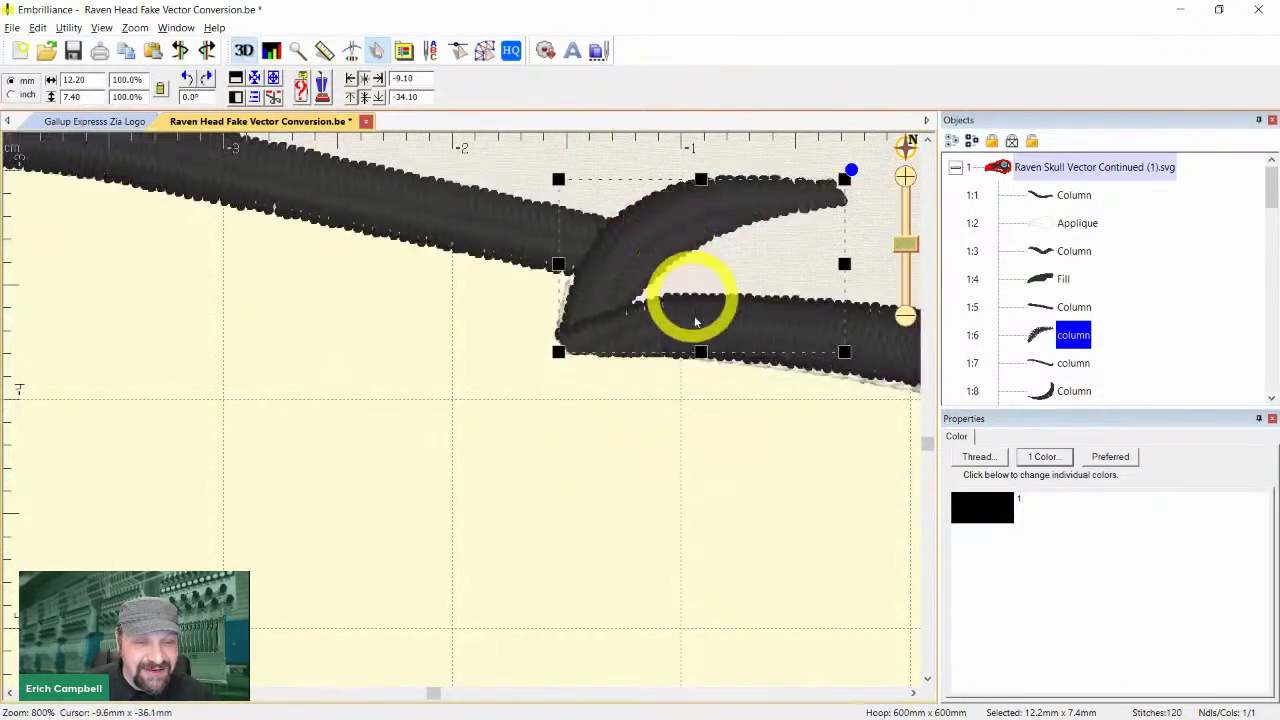
pyautogui.scroll(-2, 757, 434)
pyautogui.moveTo(590, 484); pyautogui.dragTo(403, 483)
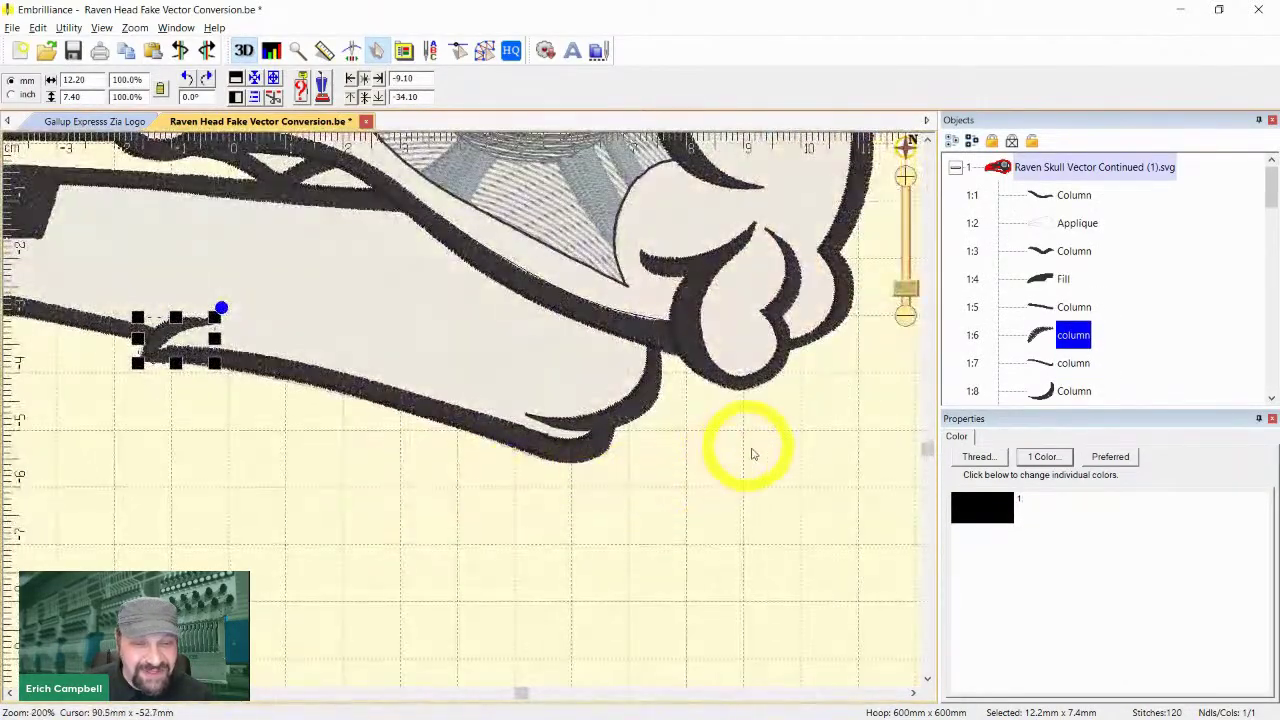
# Examine the column joins at the lower back of the skull in both flat stitch view and 3D view
pyautogui.moveTo(781, 459); pyautogui.dragTo(589, 461)
pyautogui.scroll(1, 735, 437)
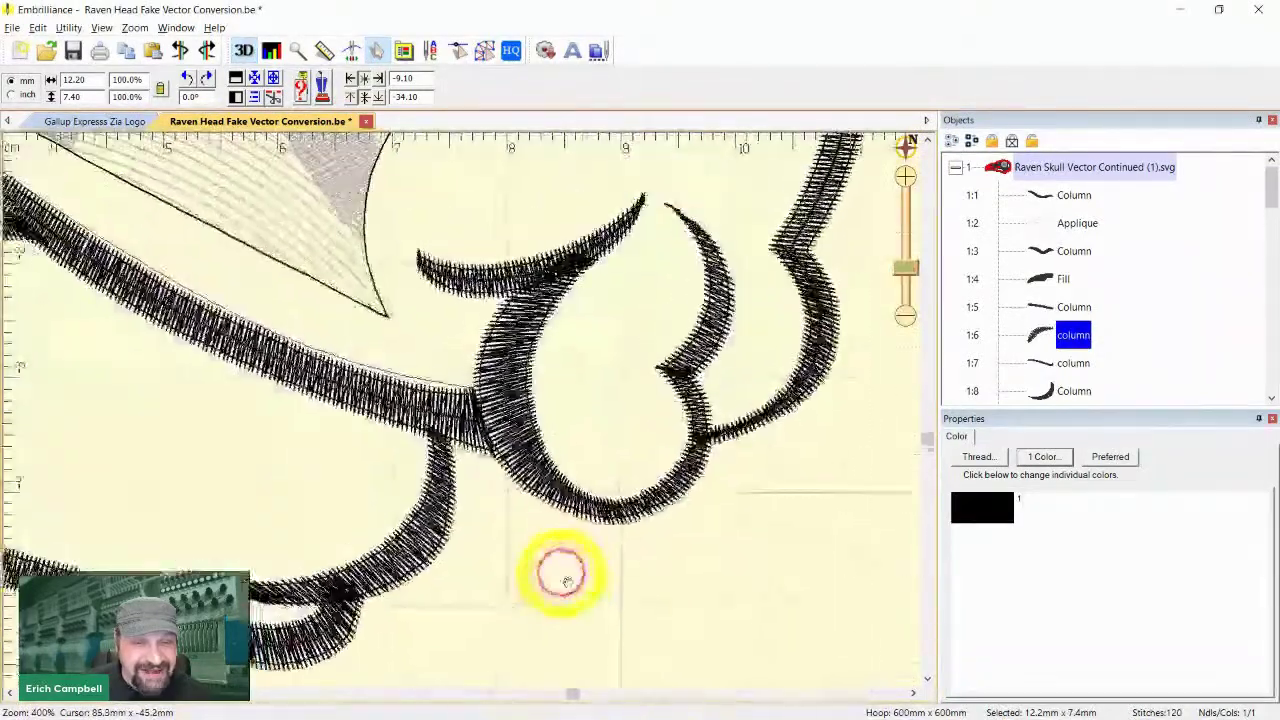
pyautogui.scroll(2, 575, 366)
pyautogui.click(692, 284)
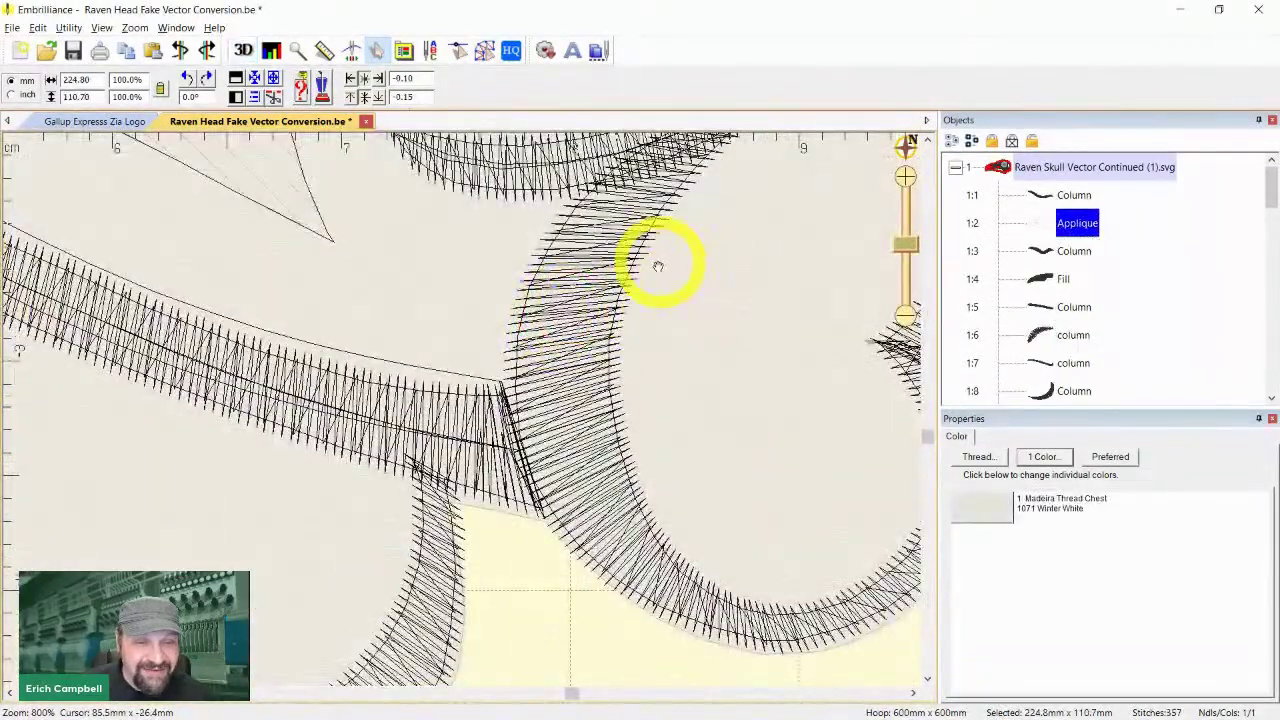
pyautogui.press('d')
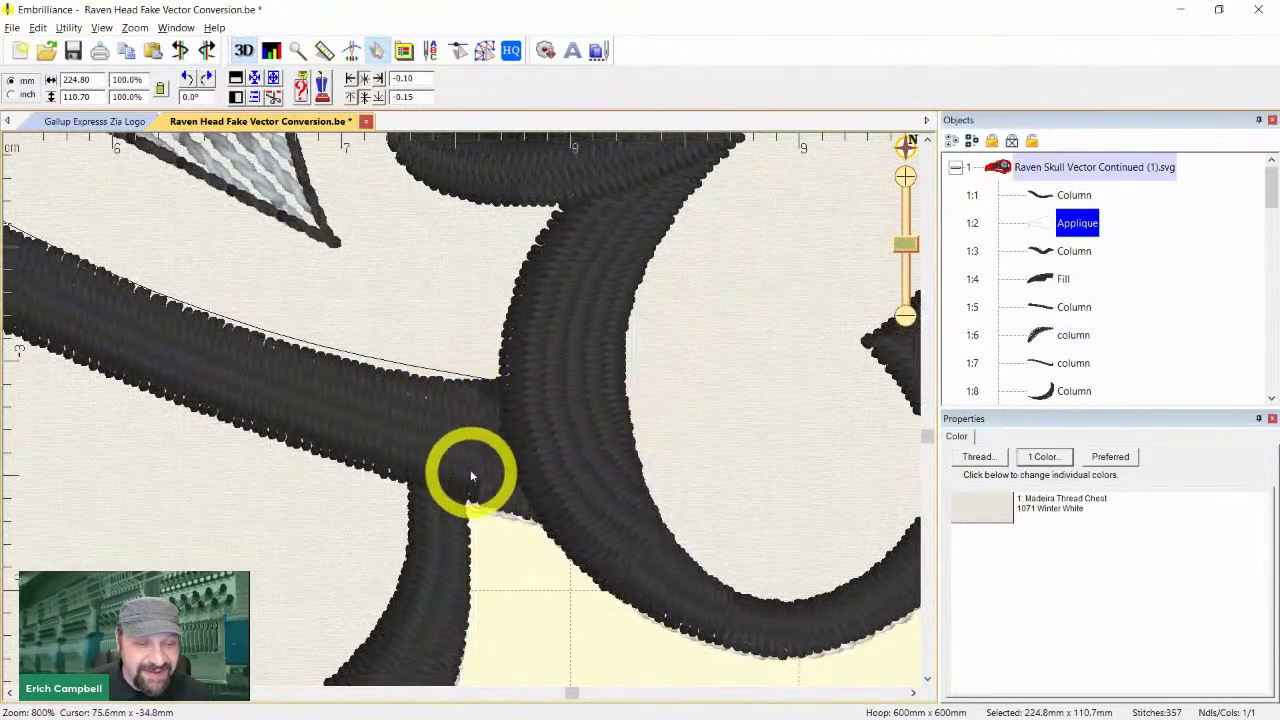
# Return to the join between the lower beak fill and the jaw column and inspect its stitches flat at 1600%
pyautogui.scroll(-4, 470, 470)
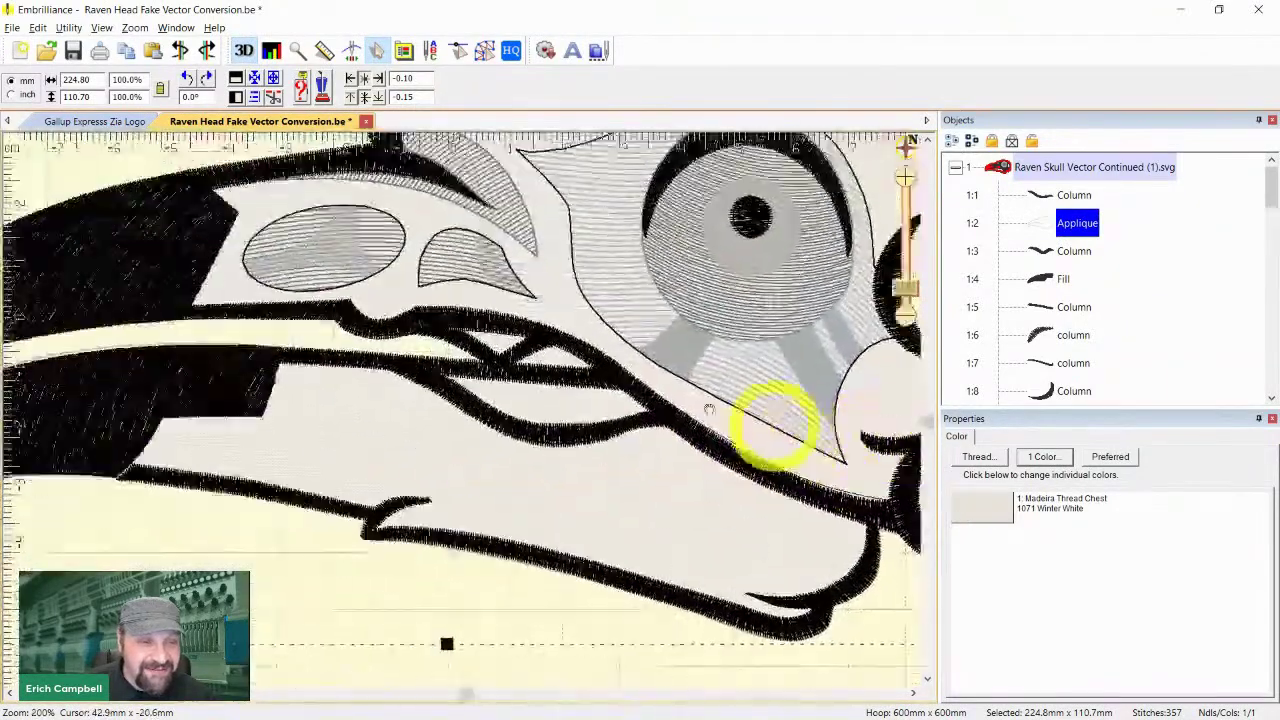
pyautogui.moveTo(262, 318); pyautogui.dragTo(411, 343)
pyautogui.scroll(2, 411, 429)
pyautogui.moveTo(364, 521); pyautogui.dragTo(707, 332)
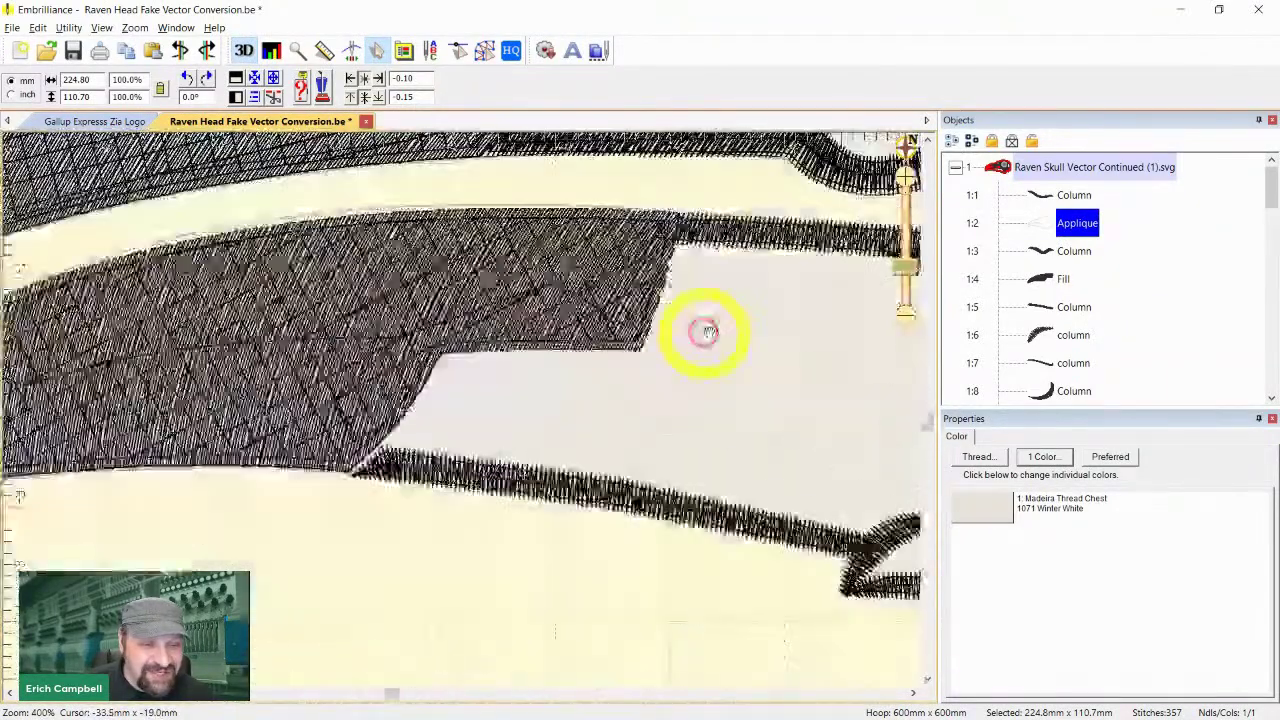
pyautogui.scroll(4, 557, 357)
pyautogui.press('3')
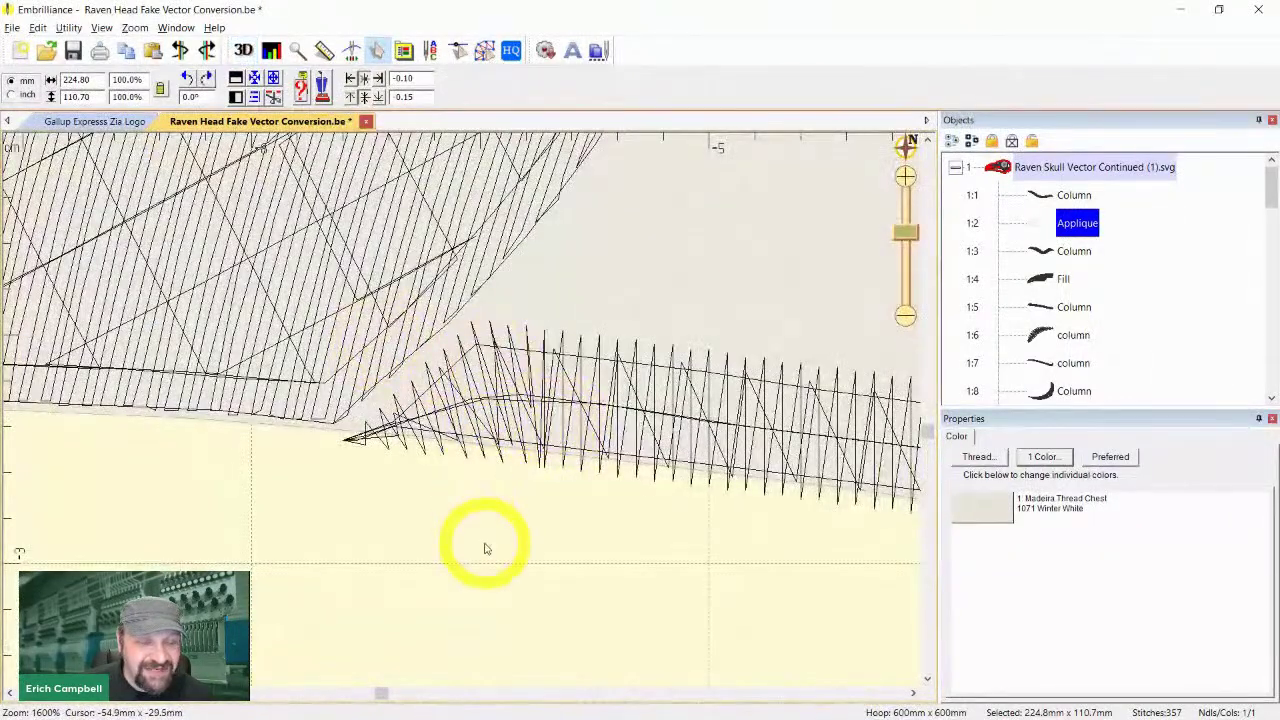
# Select the lower jaw column beside the beak fill and add two inclination lines across it to angle its stitches
pyautogui.scroll(-1, 543, 443)
pyautogui.click(557, 414)
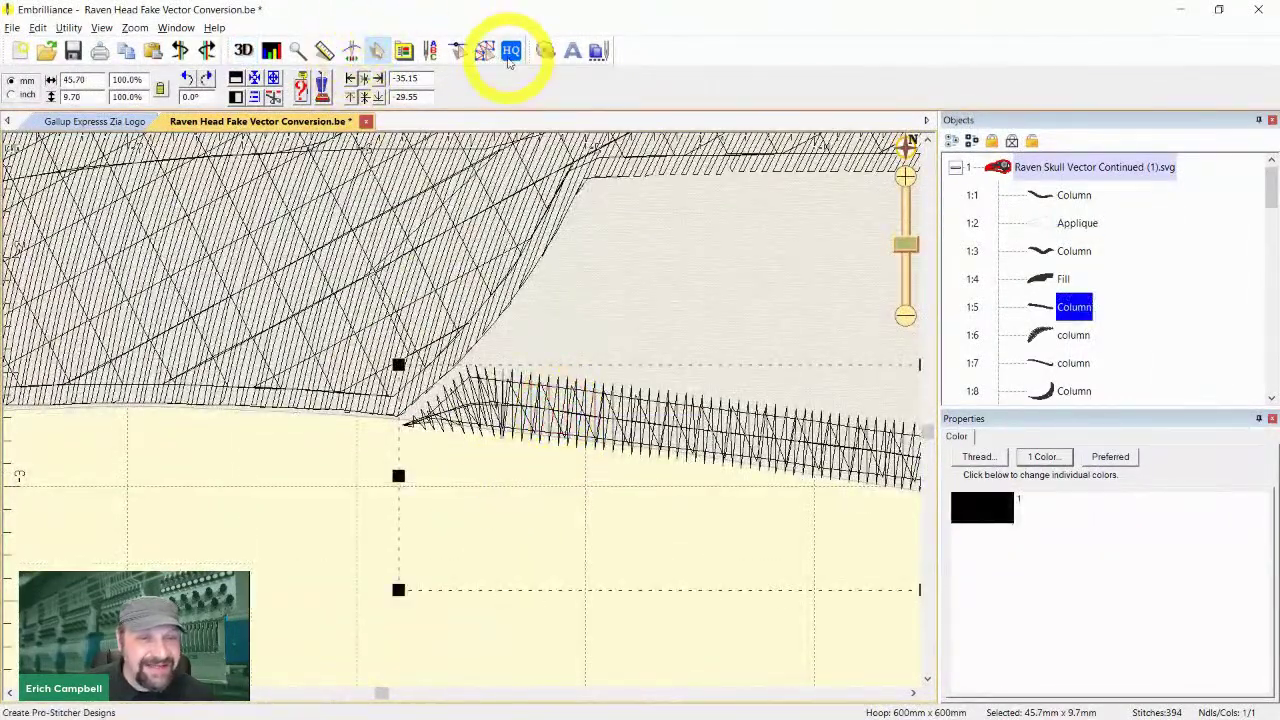
pyautogui.click(484, 50)
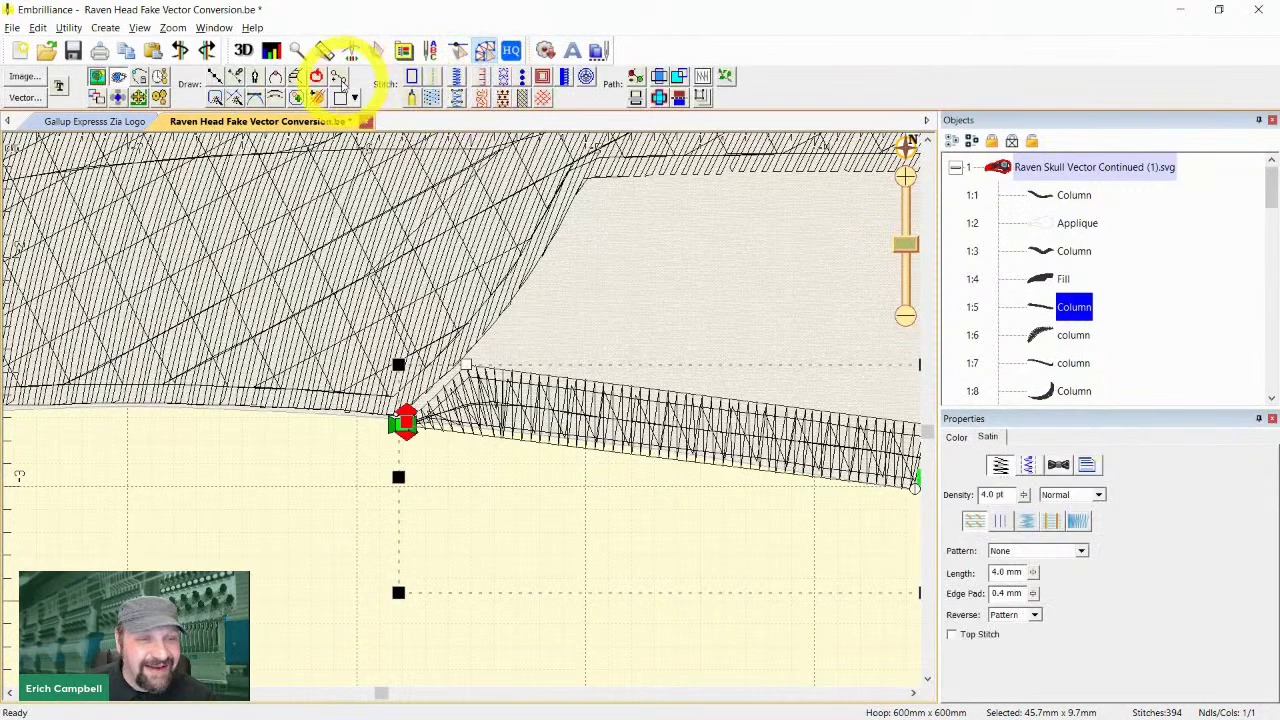
pyautogui.click(340, 79)
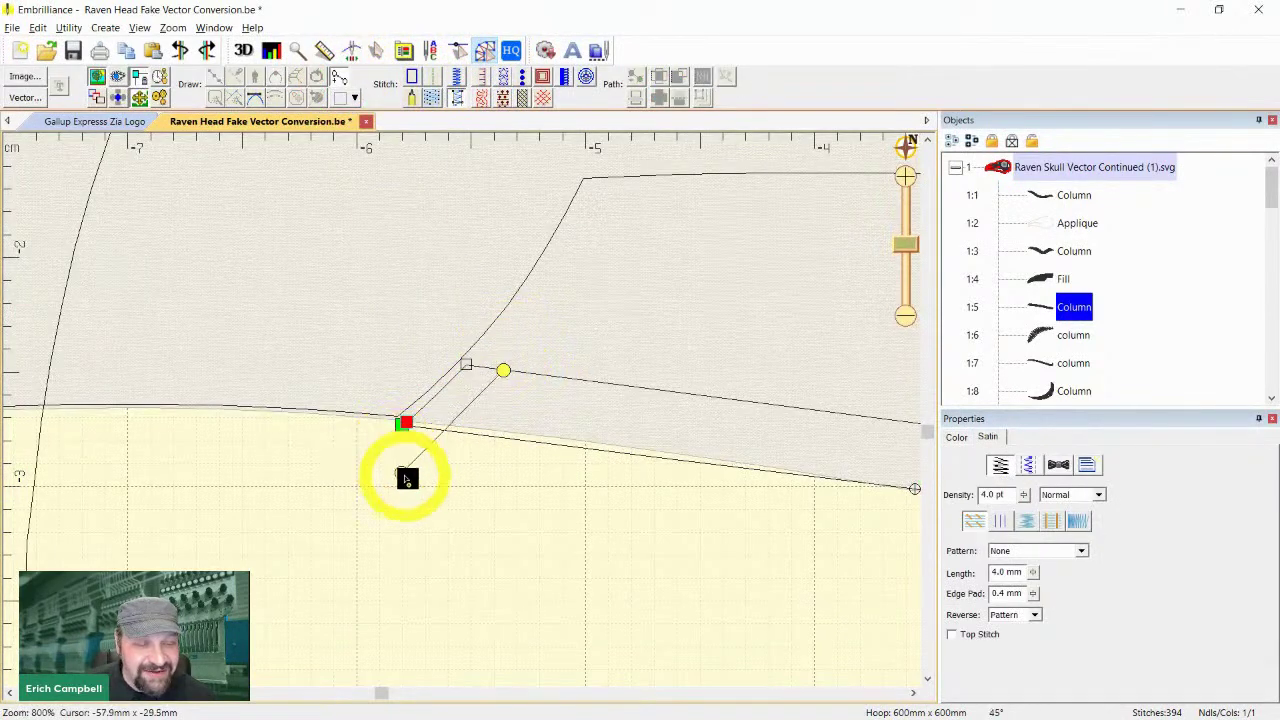
pyautogui.click(428, 491)
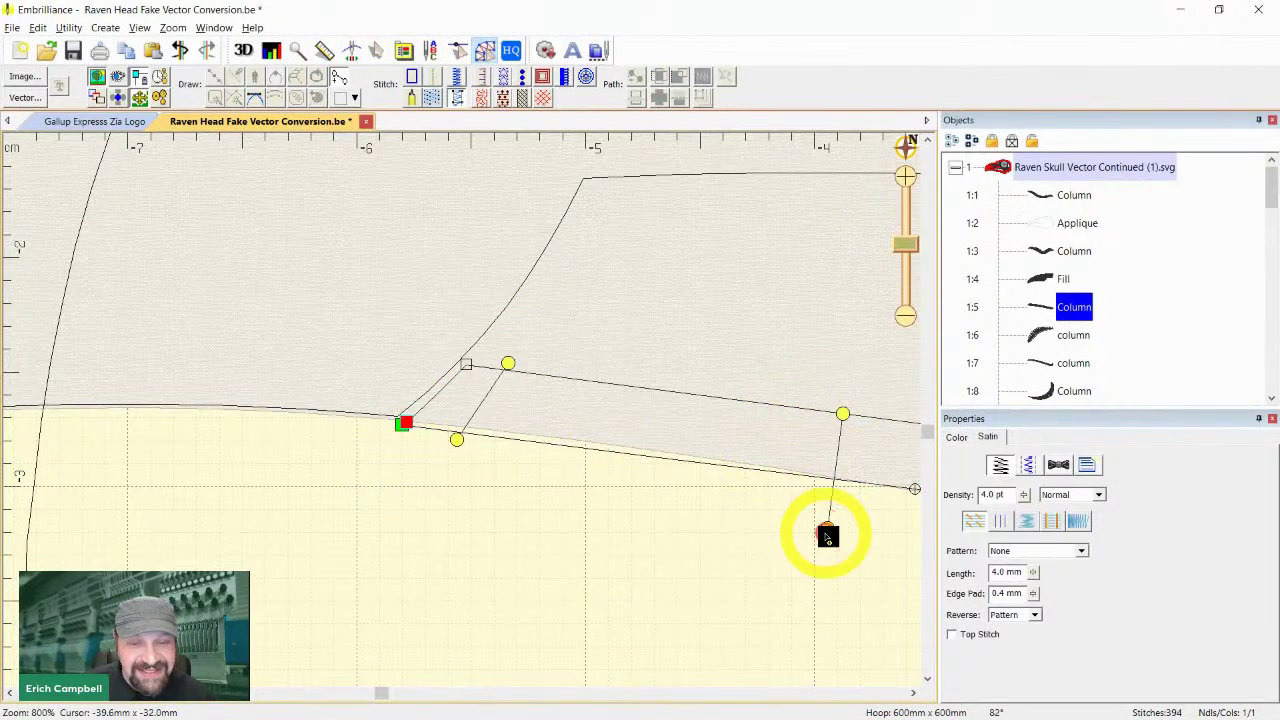
pyautogui.click(826, 535)
pyautogui.press('Return')
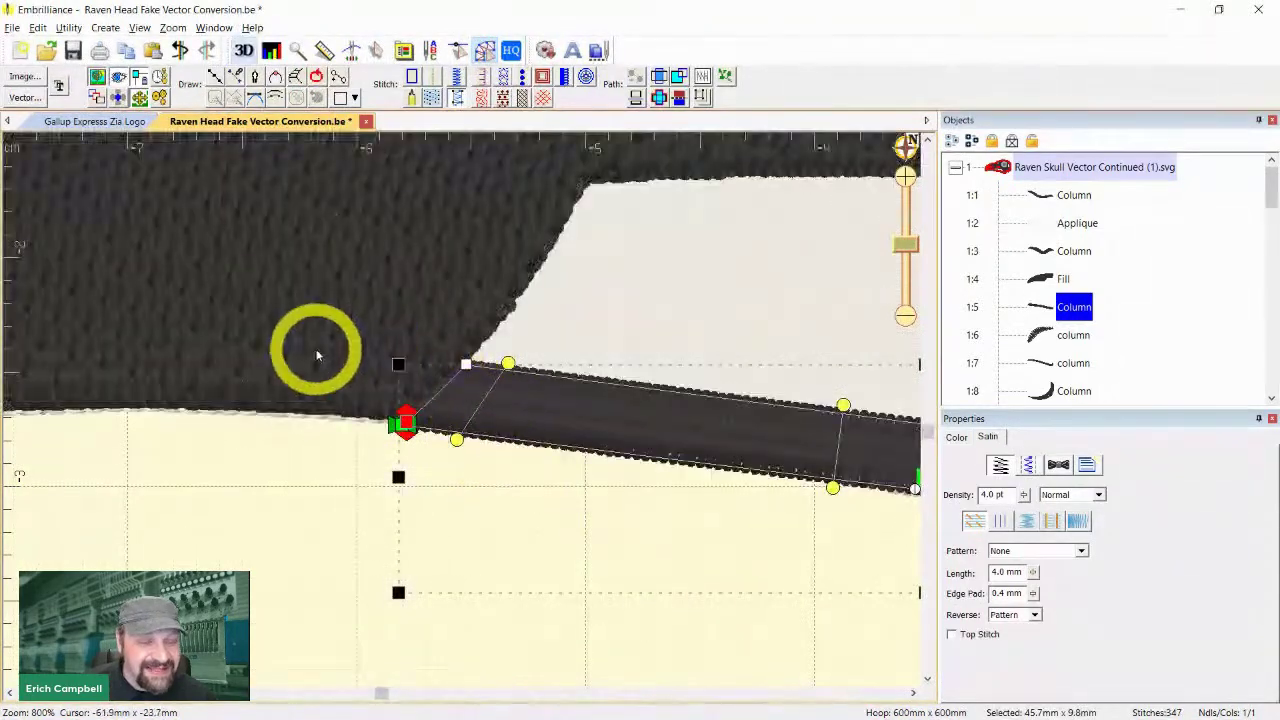
# Move the nodes at the jaw column's beak end outward so the column extends under the lower beak fill
pyautogui.scroll(1, 315, 352)
pyautogui.scroll(-1, 352, 321)
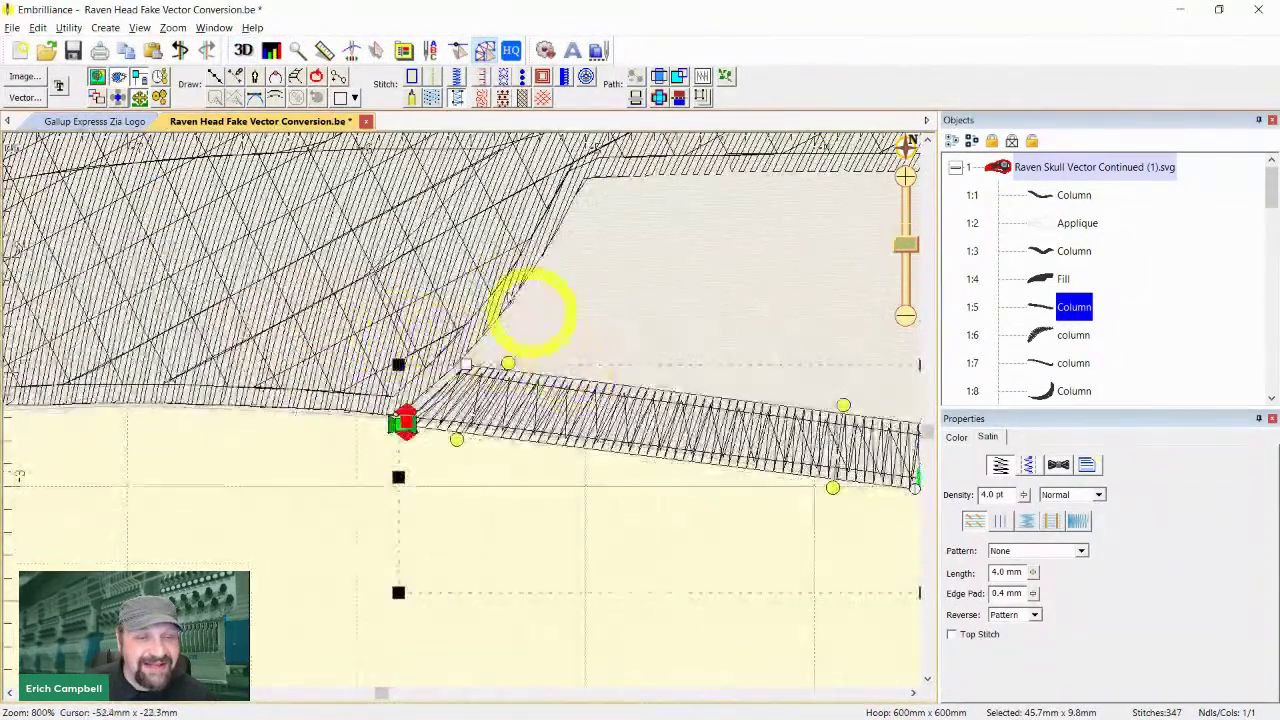
pyautogui.scroll(-1, 480, 320)
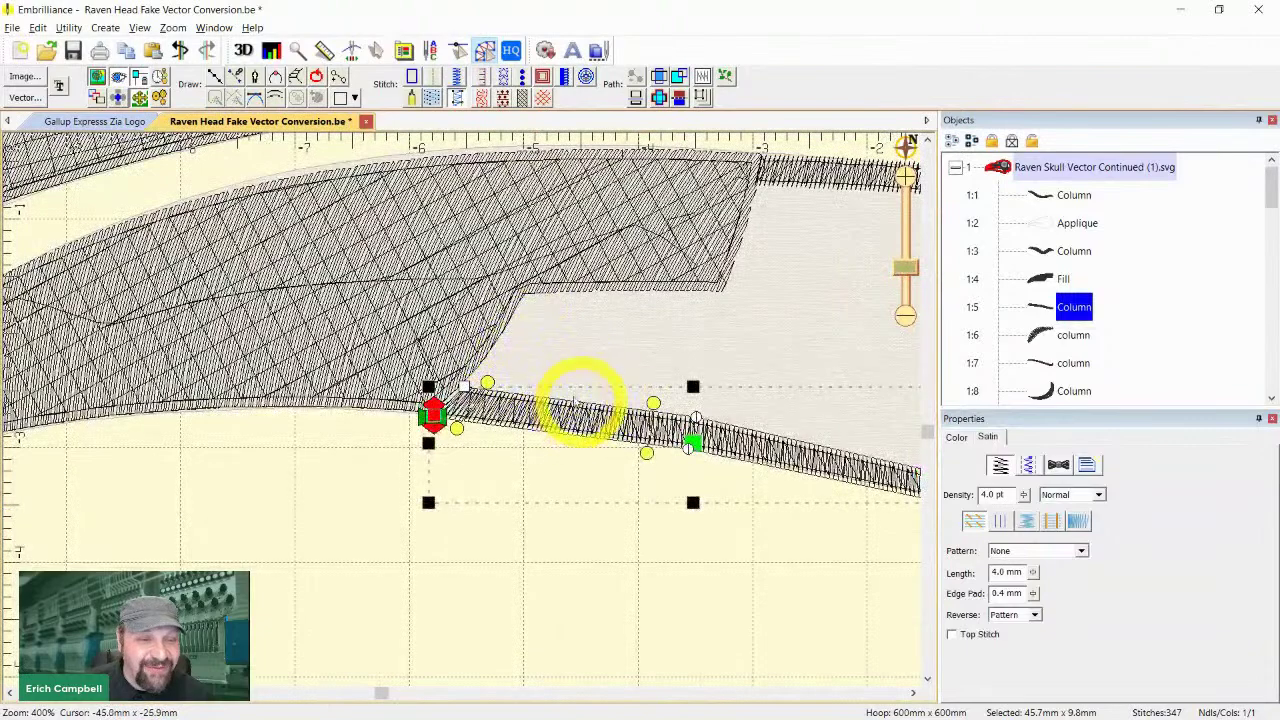
pyautogui.click(455, 51)
pyautogui.scroll(2, 476, 368)
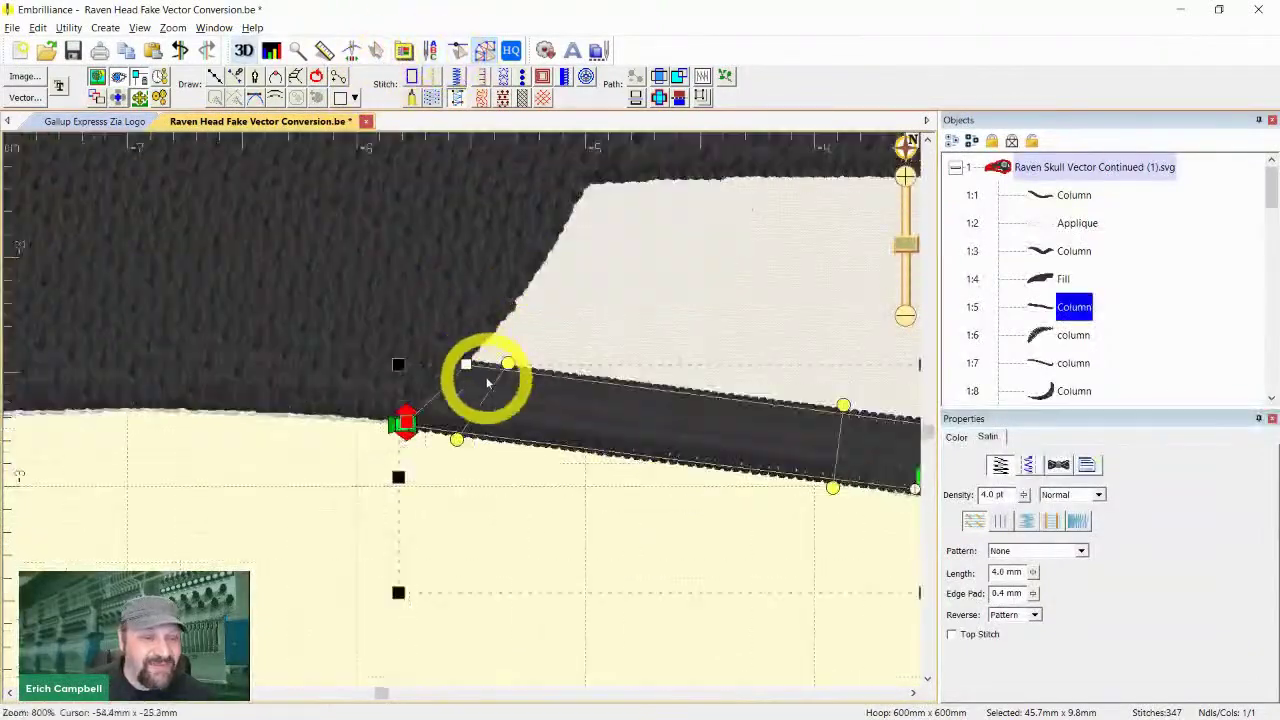
pyautogui.press('3')
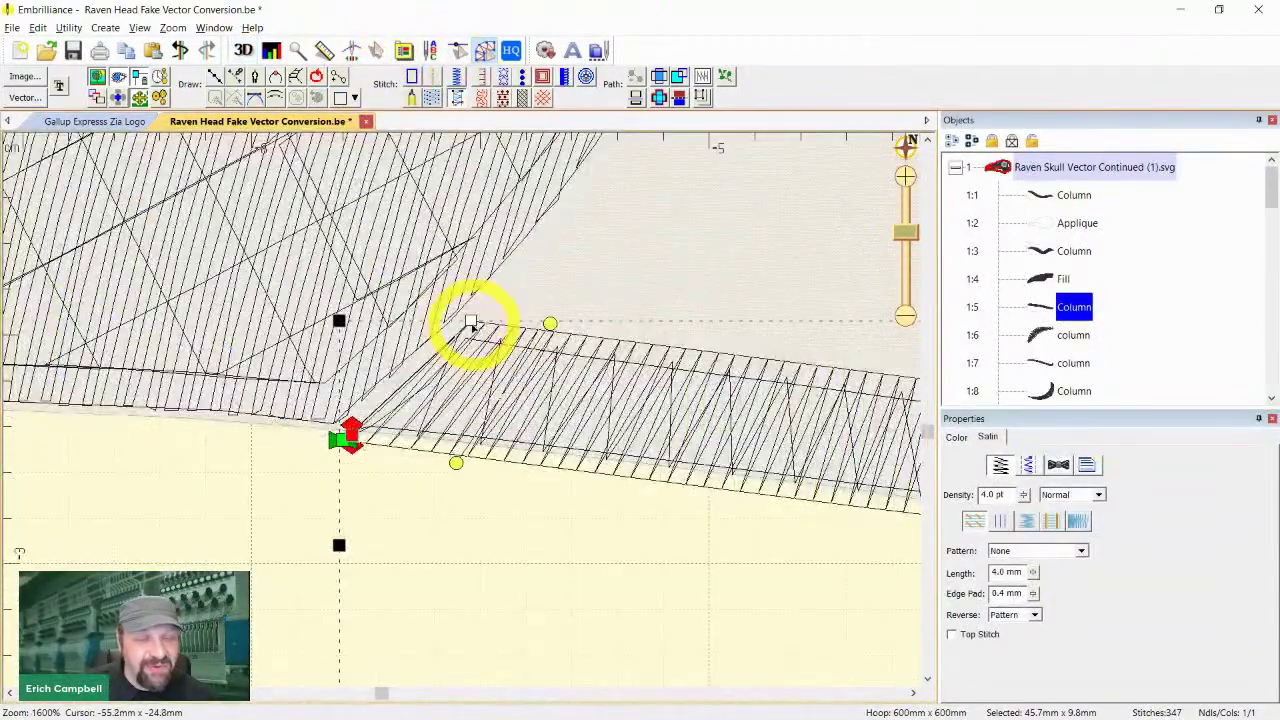
pyautogui.moveTo(470, 321); pyautogui.dragTo(408, 297)
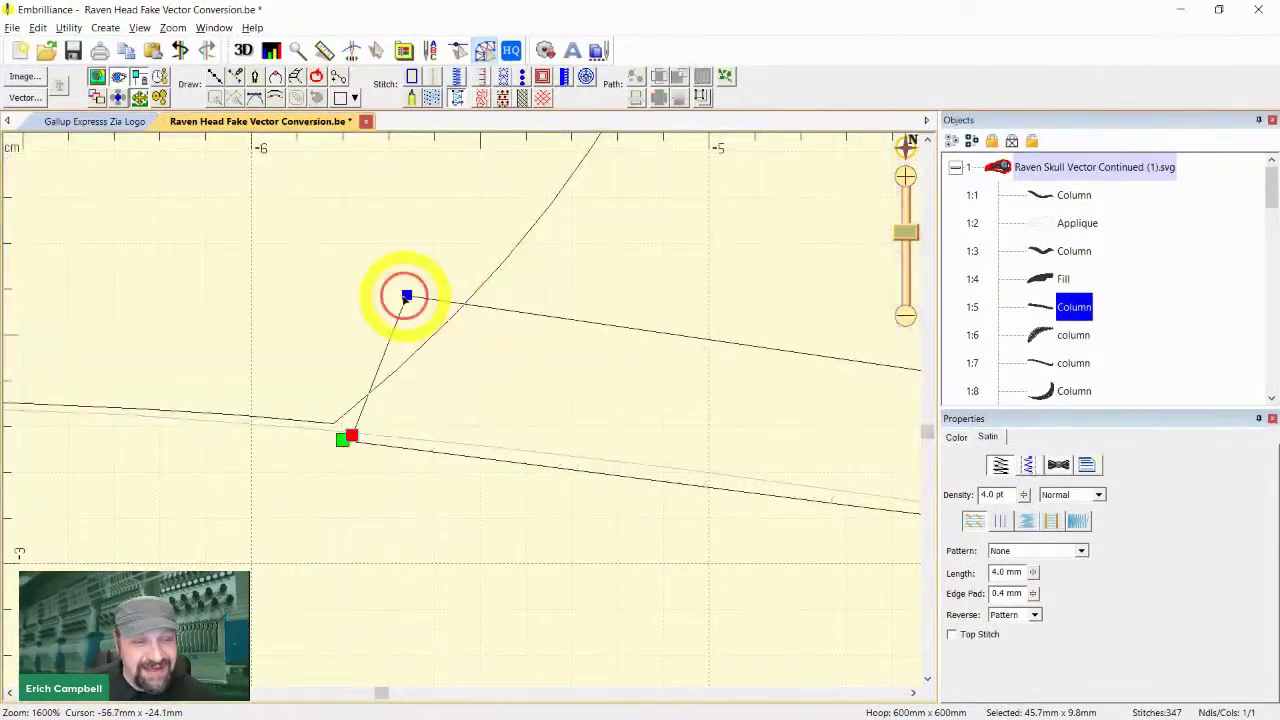
pyautogui.moveTo(349, 432)
pyautogui.mouseDown()
pyautogui.moveTo(319, 414)
pyautogui.moveTo(367, 391)
pyautogui.mouseUp()
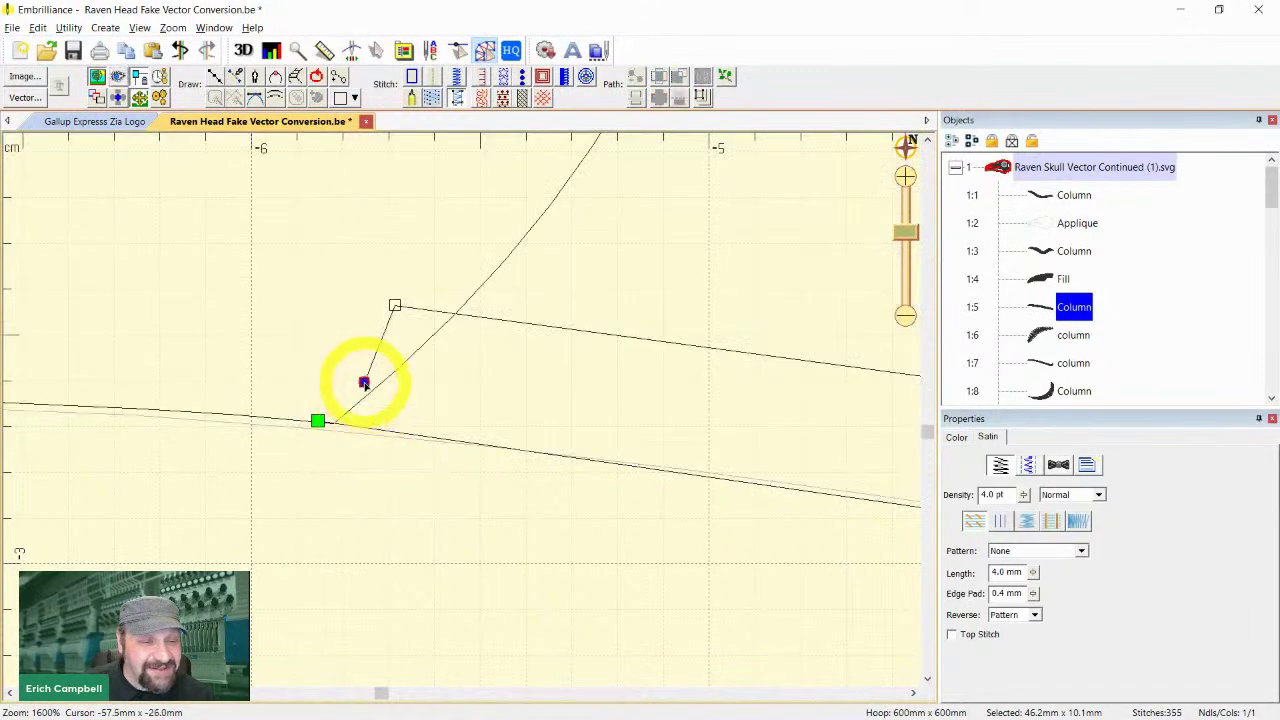
pyautogui.moveTo(296, 300)
pyautogui.mouseDown()
pyautogui.moveTo(353, 365)
pyautogui.moveTo(306, 311)
pyautogui.moveTo(351, 264)
pyautogui.moveTo(334, 382)
pyautogui.moveTo(329, 294)
pyautogui.moveTo(346, 297)
pyautogui.moveTo(326, 294)
pyautogui.moveTo(394, 314)
pyautogui.moveTo(396, 302)
pyautogui.mouseUp()
pyautogui.scroll(-1, 460, 410)
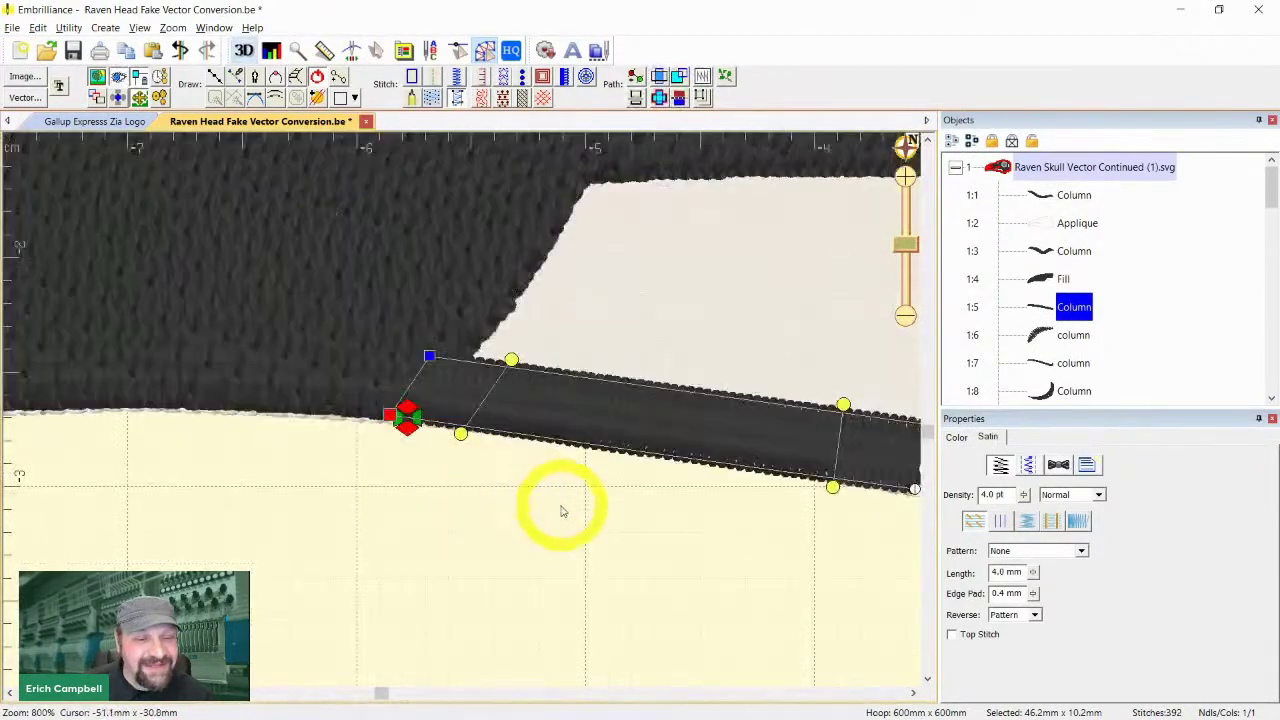
# Examine the extended join in 3D view, and compare the lower beak fill's place in the stitching order with the adjoining jaw column's
pyautogui.scroll(-1, 593, 513)
pyautogui.scroll(2, 323, 449)
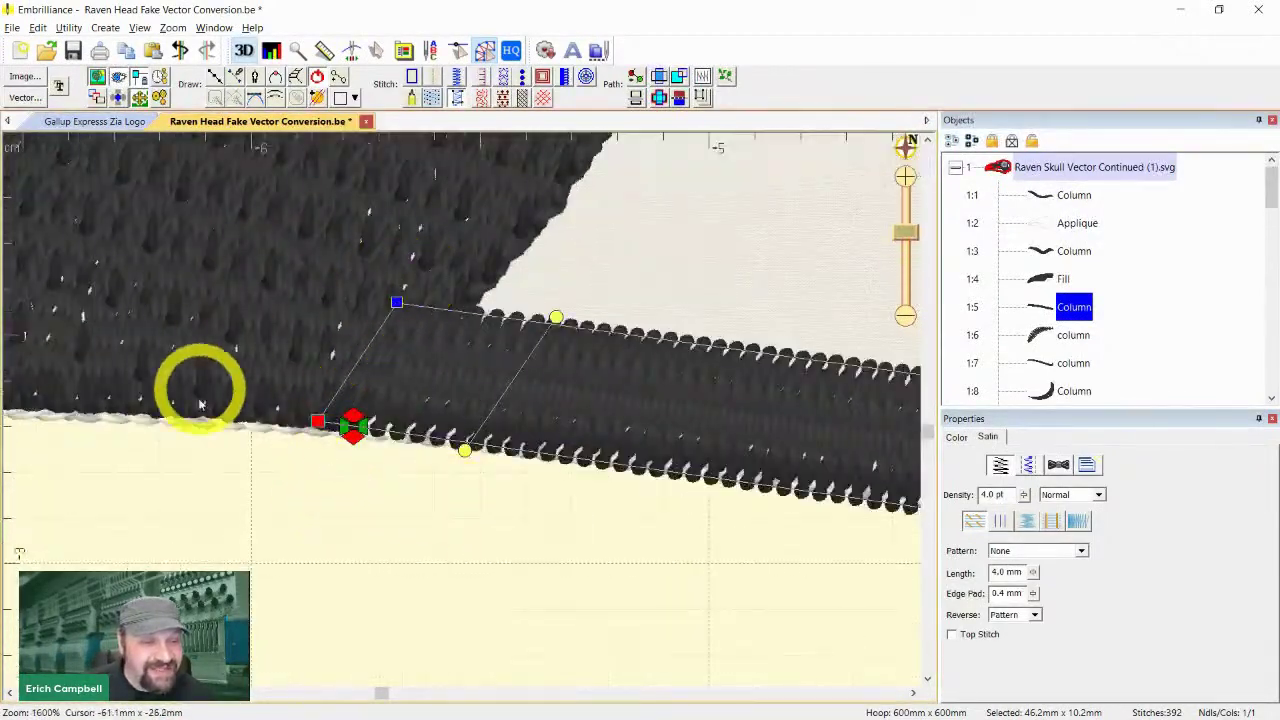
pyautogui.scroll(-1, 418, 442)
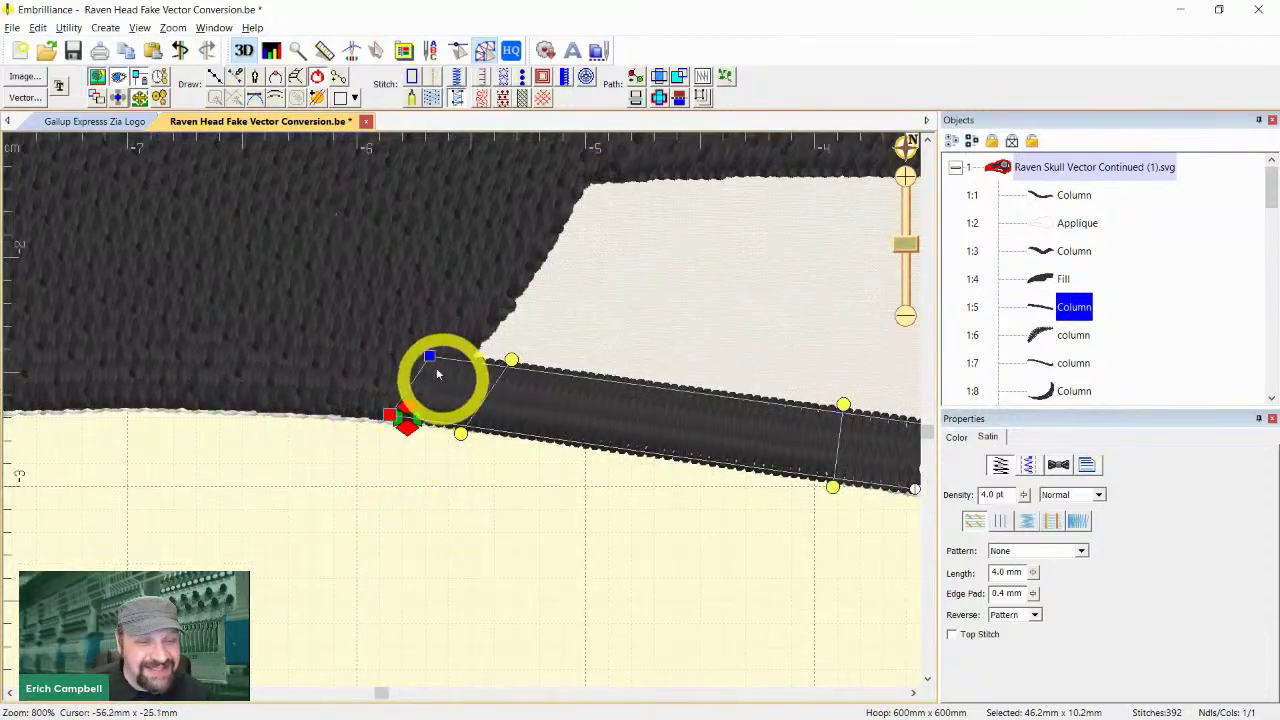
pyautogui.scroll(-1, 520, 455)
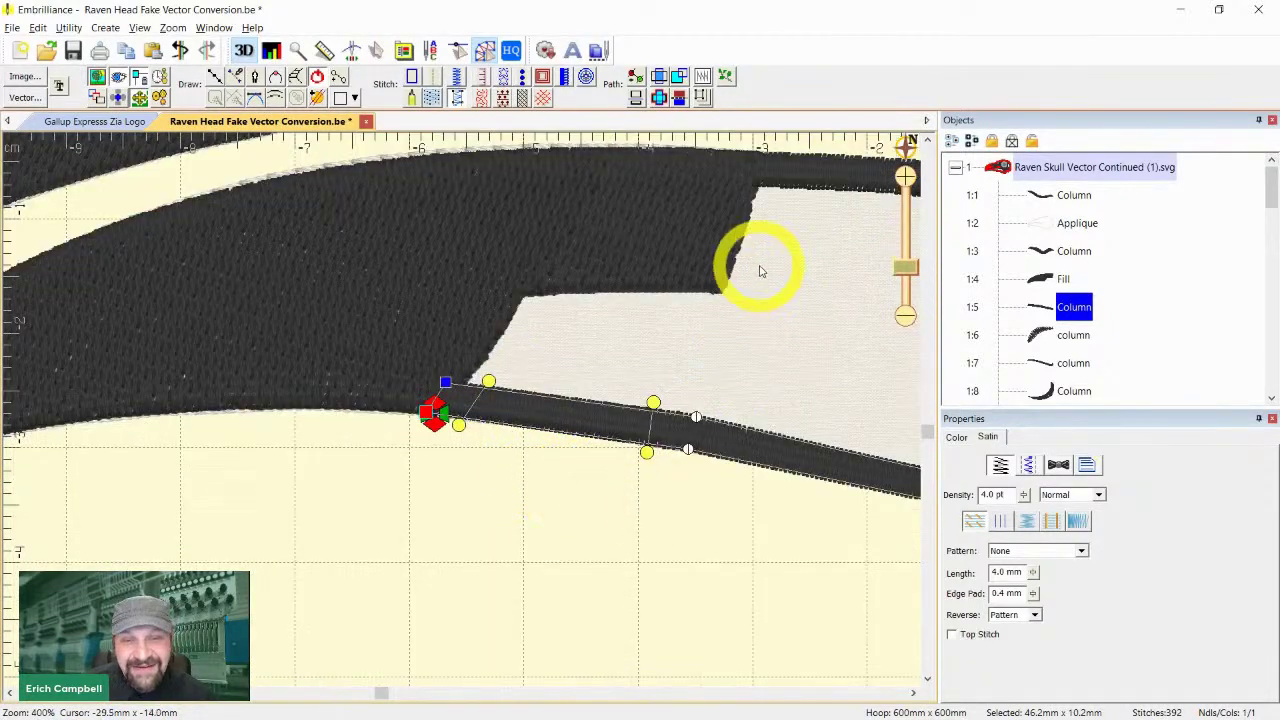
pyautogui.scroll(-1, 740, 300)
pyautogui.click(377, 51)
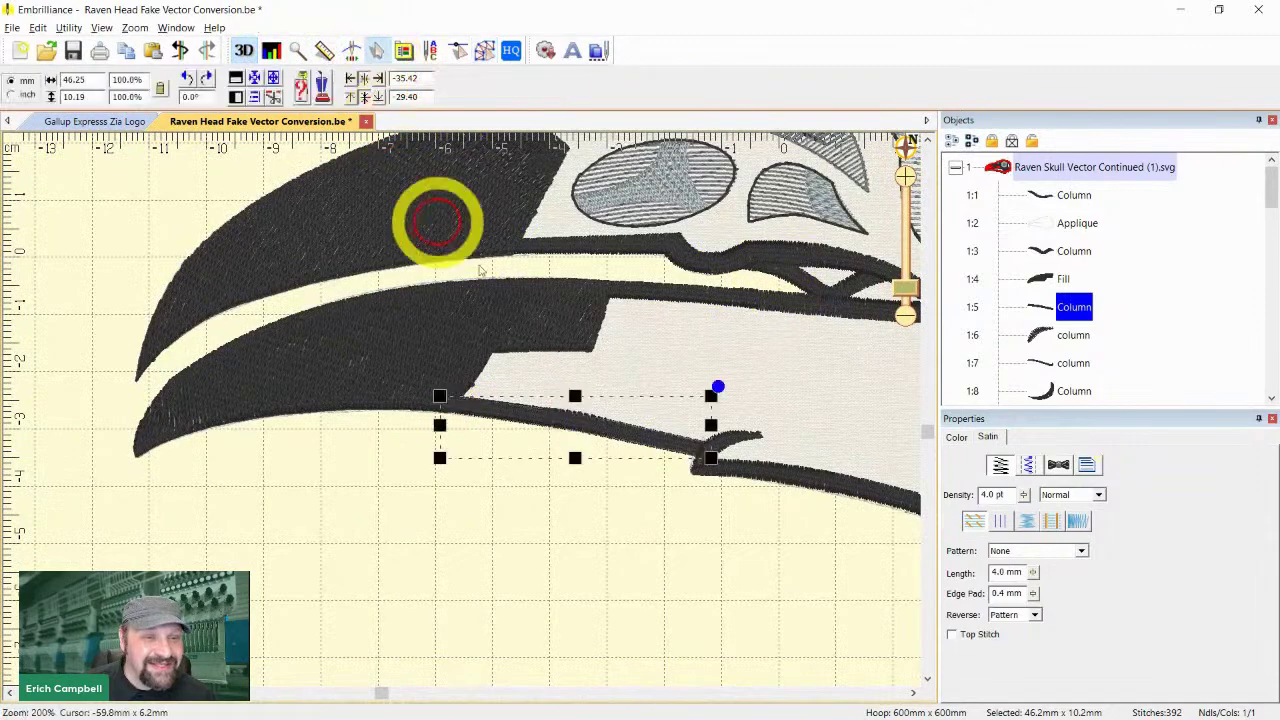
pyautogui.click(565, 506)
pyautogui.click(441, 328)
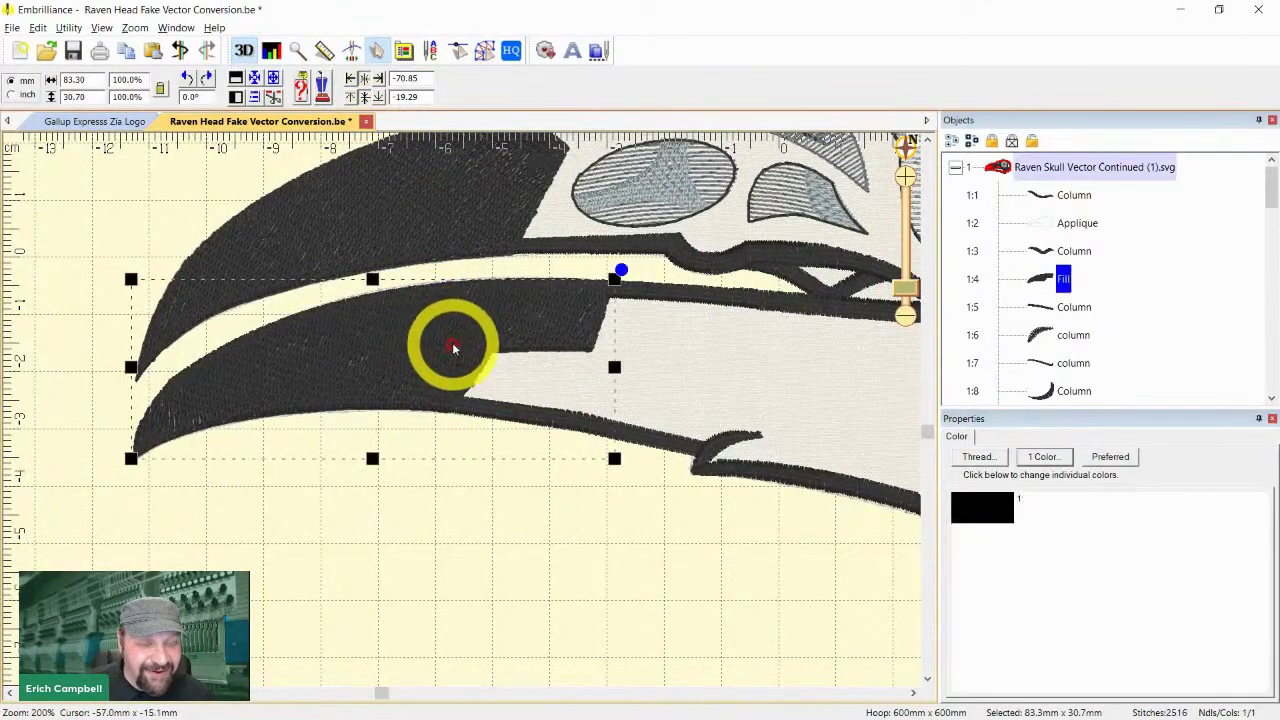
pyautogui.click(1042, 307)
pyautogui.click(1050, 279)
pyautogui.scroll(-2, 612, 336)
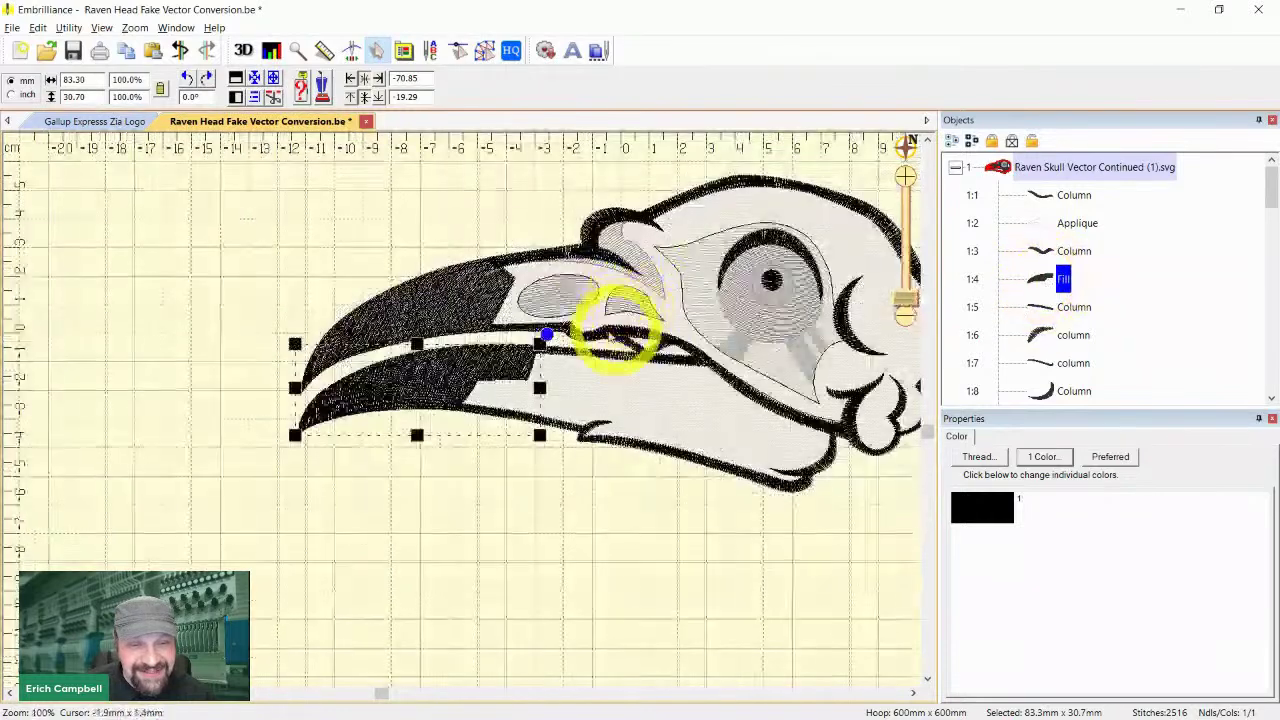
pyautogui.click(690, 525)
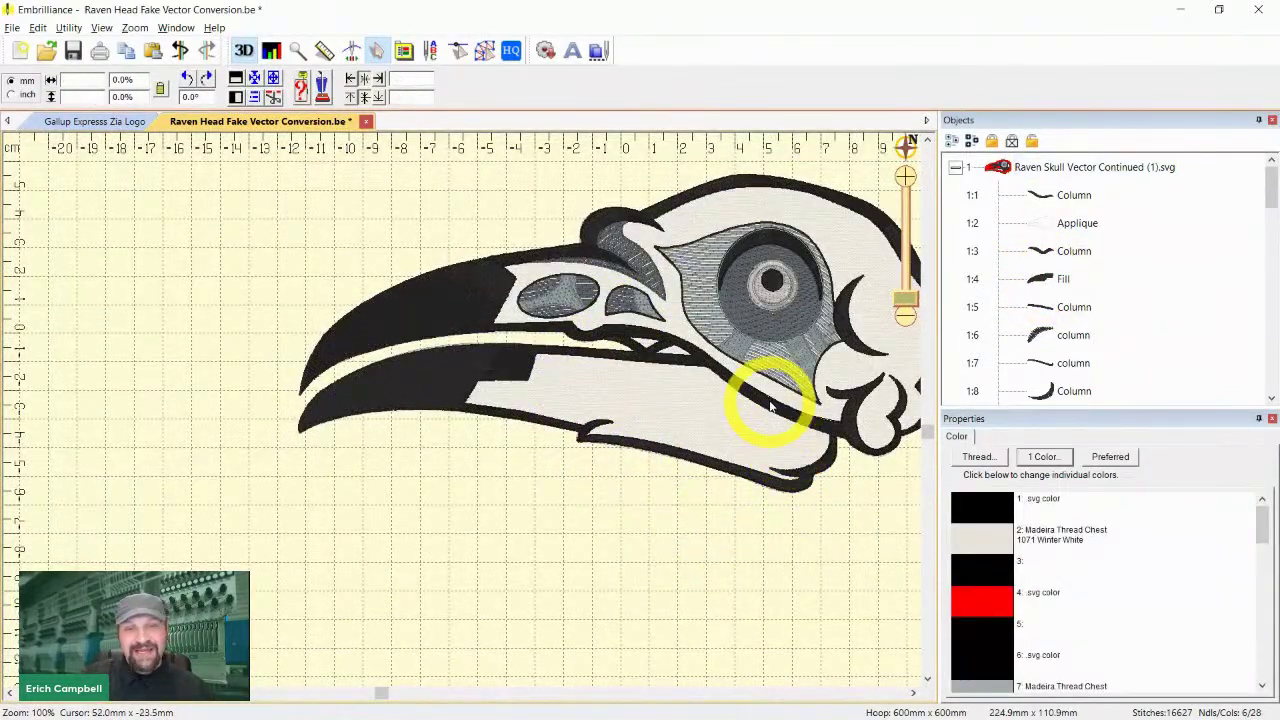
# Pull the white applique base down off the jaw area to reveal what it covers, and undo the move
pyautogui.scroll(1, 770, 405)
pyautogui.scroll(-1, 768, 404)
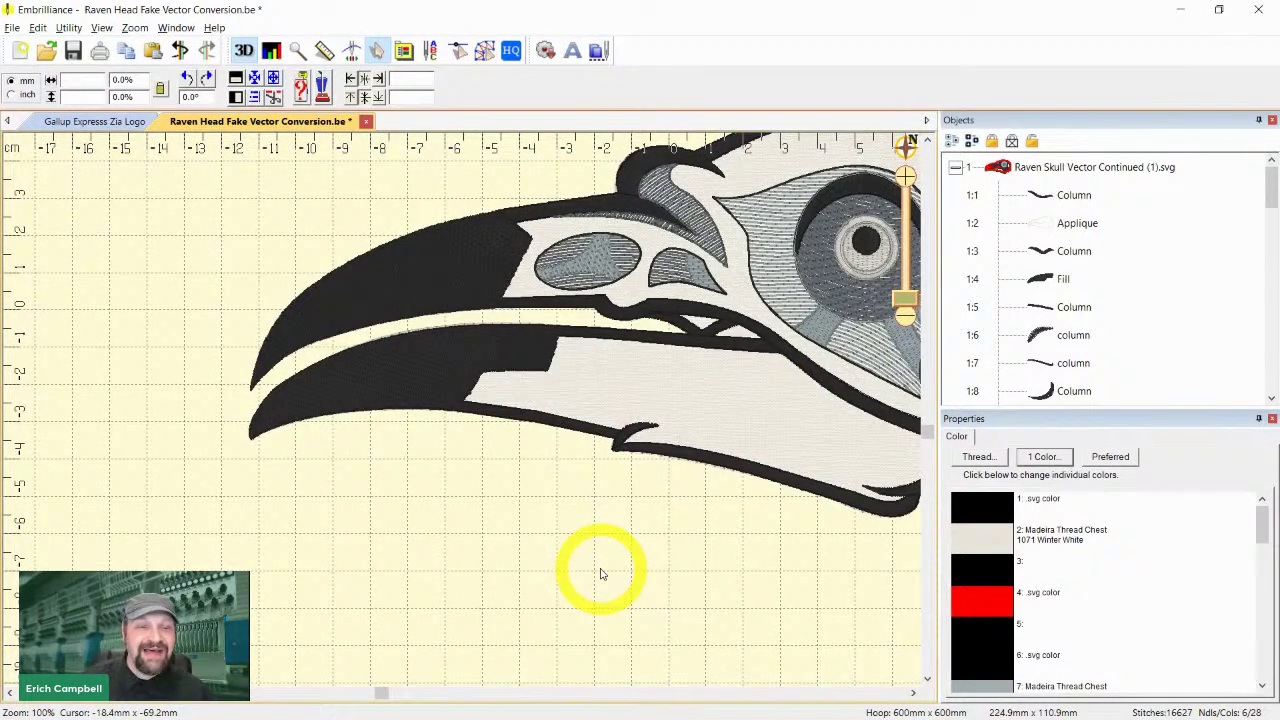
pyautogui.scroll(1, 604, 589)
pyautogui.moveTo(712, 564); pyautogui.dragTo(266, 462)
pyautogui.scroll(1, 464, 412)
pyautogui.click(620, 243)
pyautogui.moveTo(620, 243); pyautogui.dragTo(528, 550)
pyautogui.scroll(-1, 545, 508)
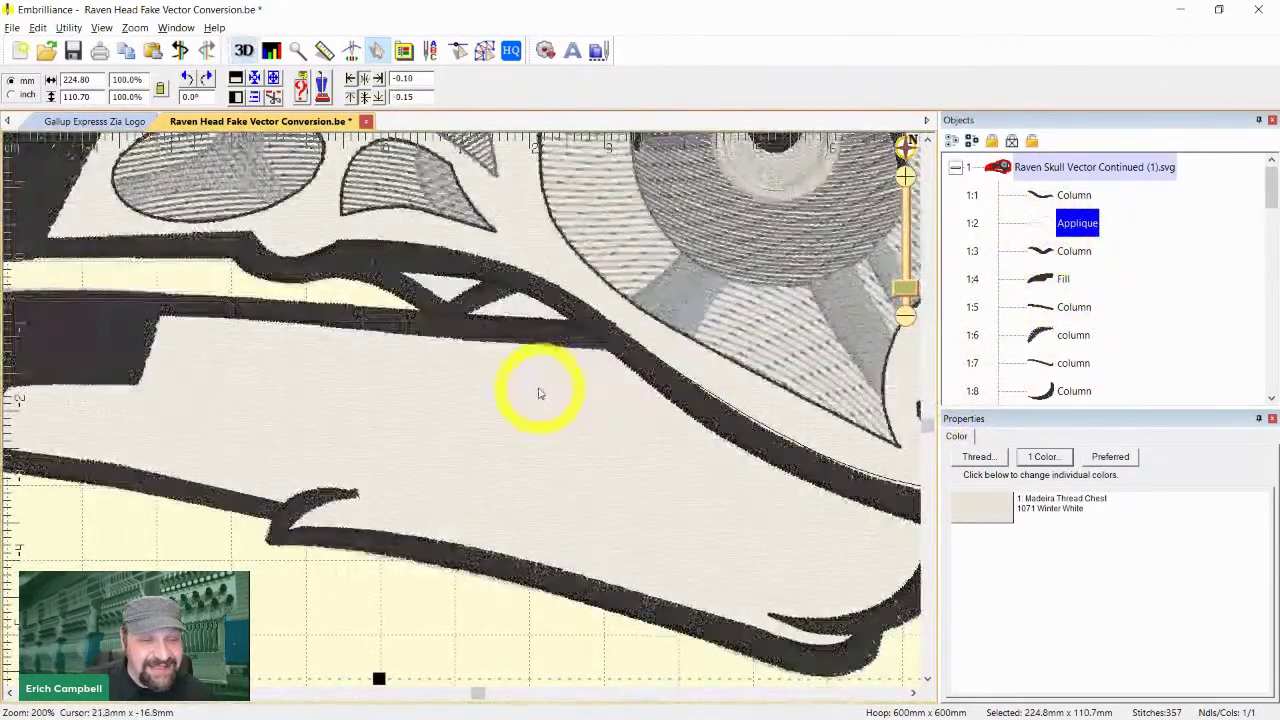
pyautogui.moveTo(604, 373); pyautogui.dragTo(713, 541)
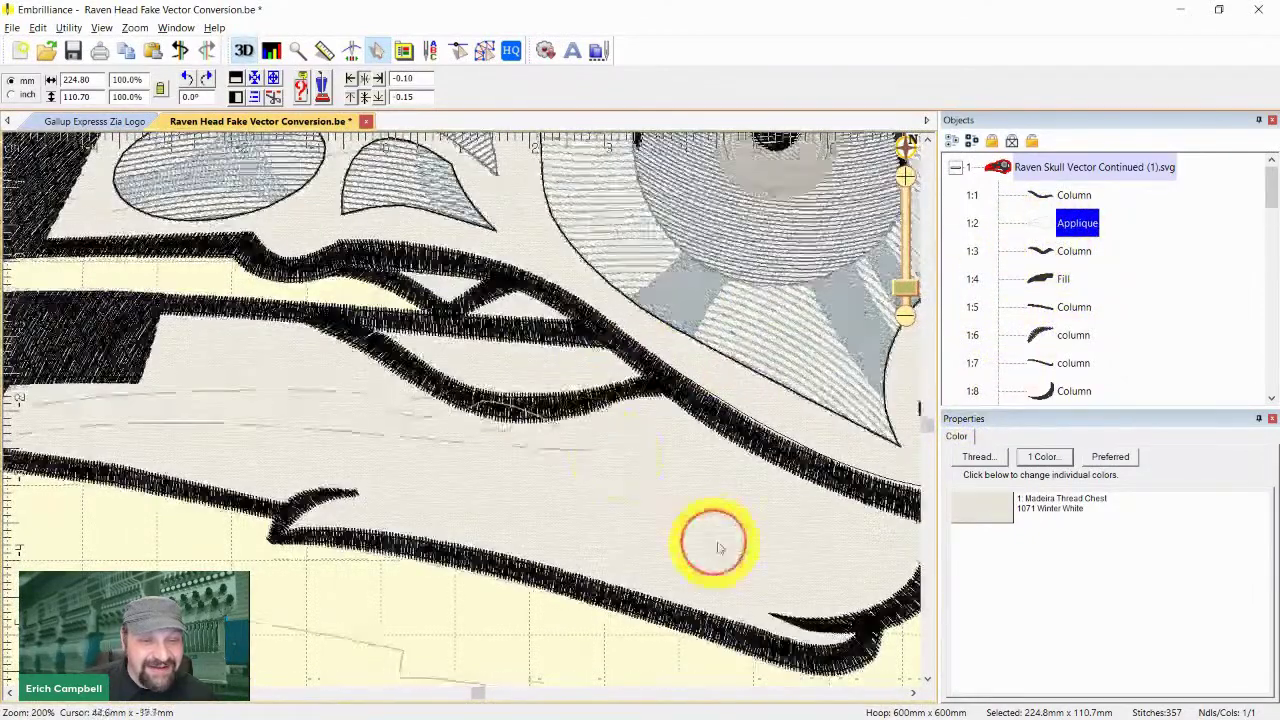
pyautogui.scroll(-1, 526, 424)
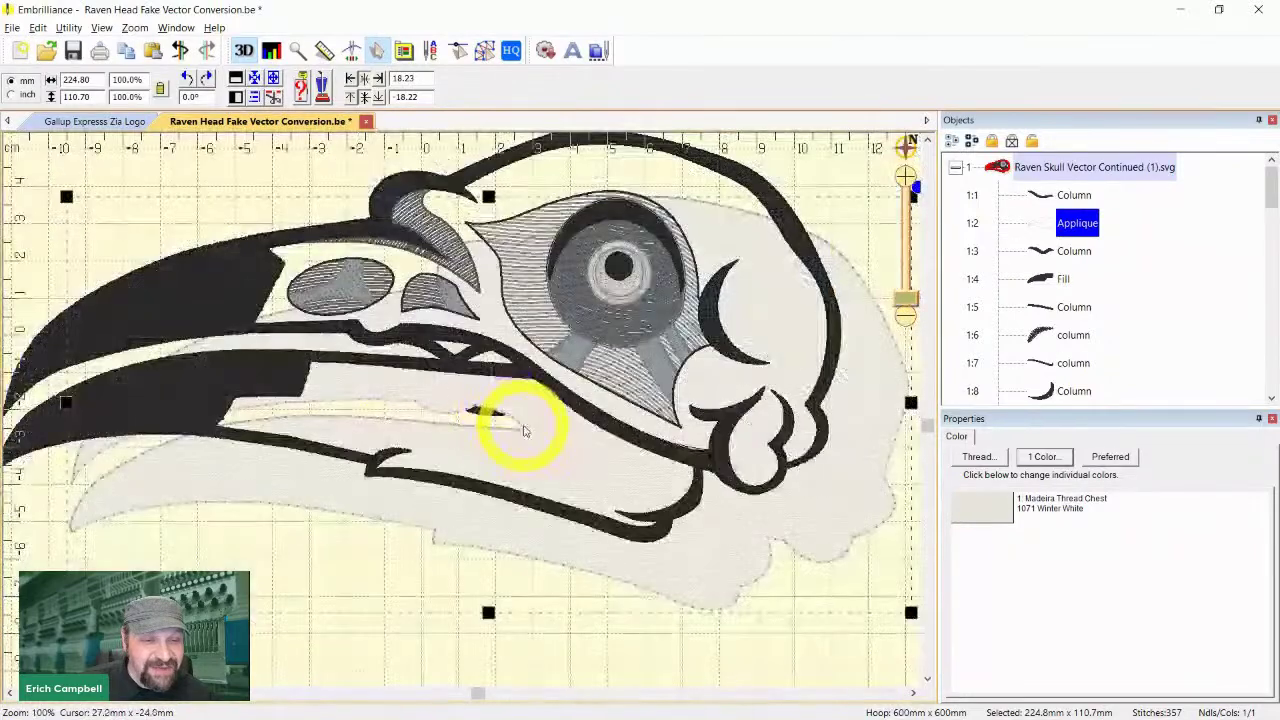
pyautogui.hotkey('ctrl', 'z')
# Move the white Applique object ahead of the first Column in the stitching order, and clear the selection
pyautogui.click(485, 408)
pyautogui.press('d')
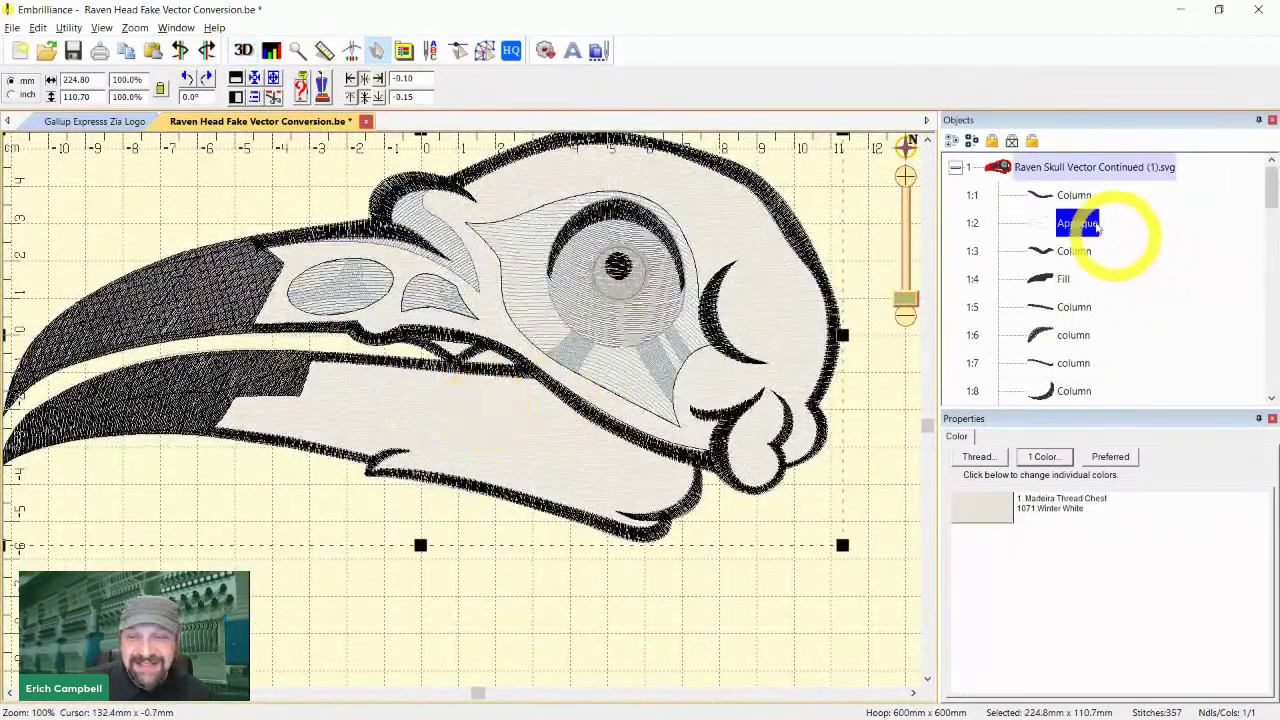
pyautogui.click(1070, 196)
pyautogui.moveTo(1055, 240); pyautogui.dragTo(1035, 235)
pyautogui.click(787, 614)
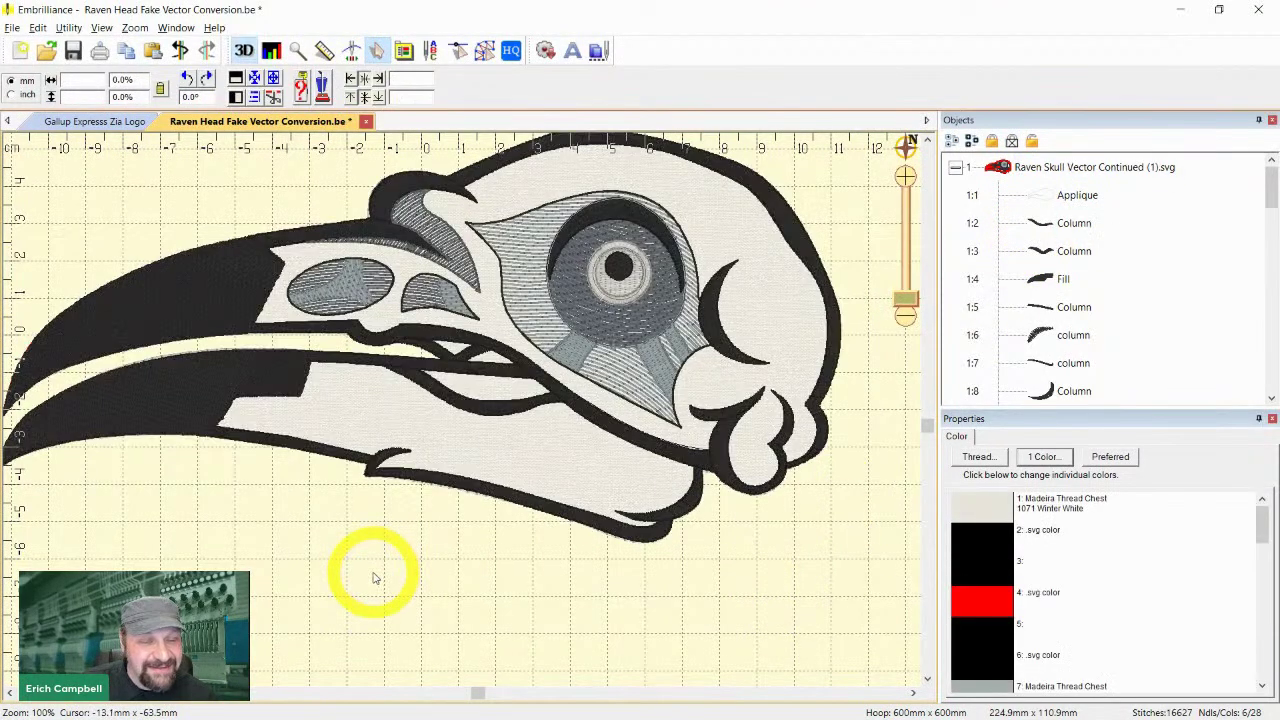
# Examine how the grey fills and black columns around the eye and brow overlap, in both 3D and flat stitch view
pyautogui.scroll(-2, 745, 520)
pyautogui.scroll(2, 729, 474)
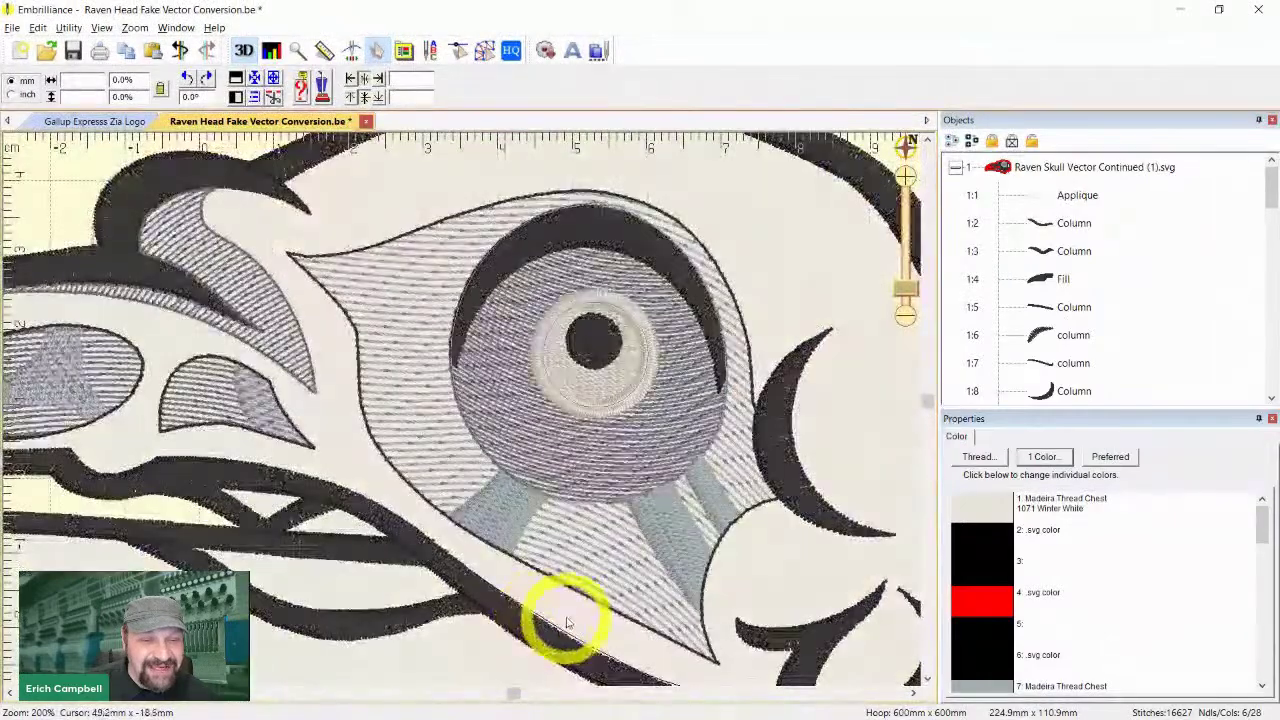
pyautogui.moveTo(328, 399); pyautogui.dragTo(657, 451)
pyautogui.scroll(1, 645, 318)
pyautogui.moveTo(674, 312); pyautogui.dragTo(514, 428)
pyautogui.click(549, 370)
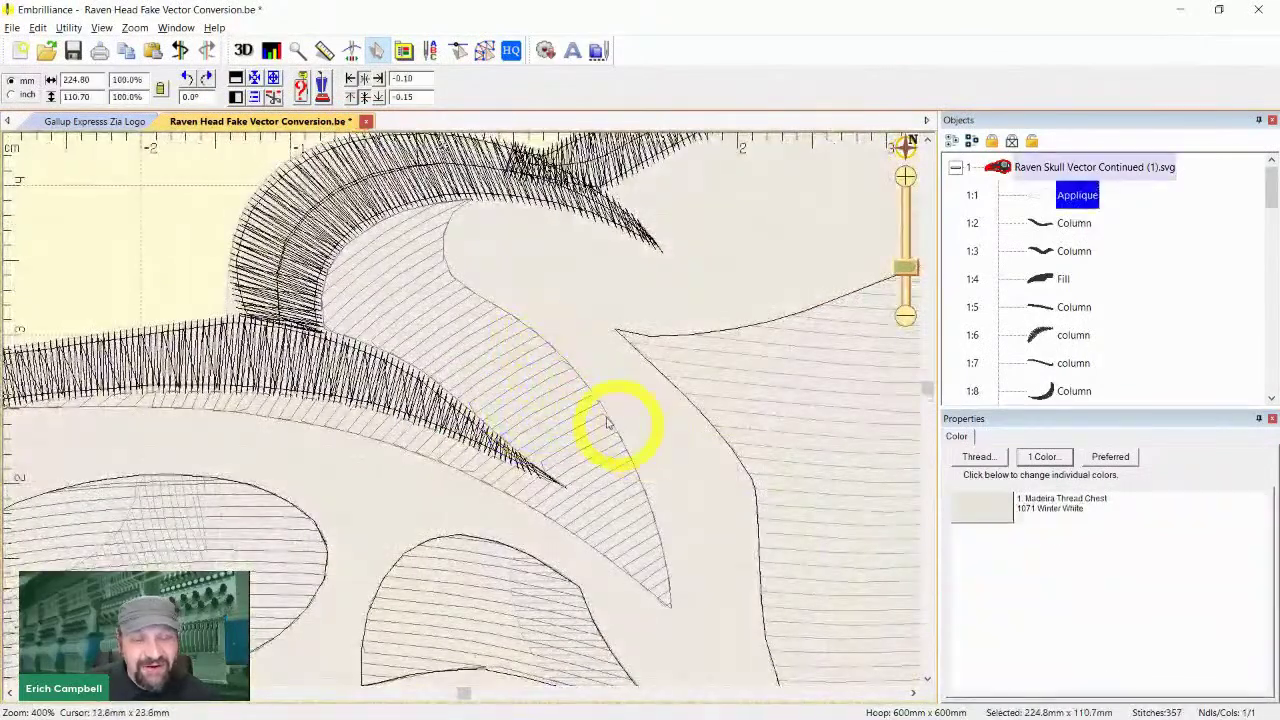
pyautogui.scroll(-2, 621, 432)
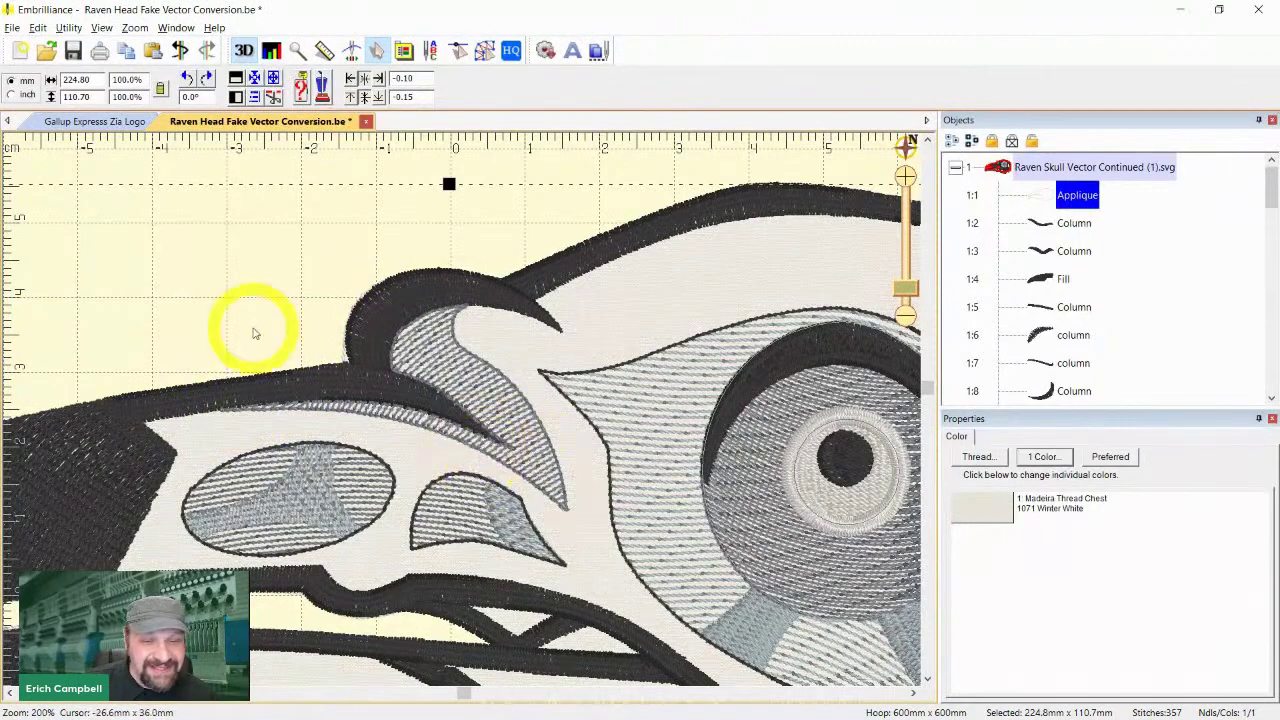
pyautogui.scroll(-1, 295, 318)
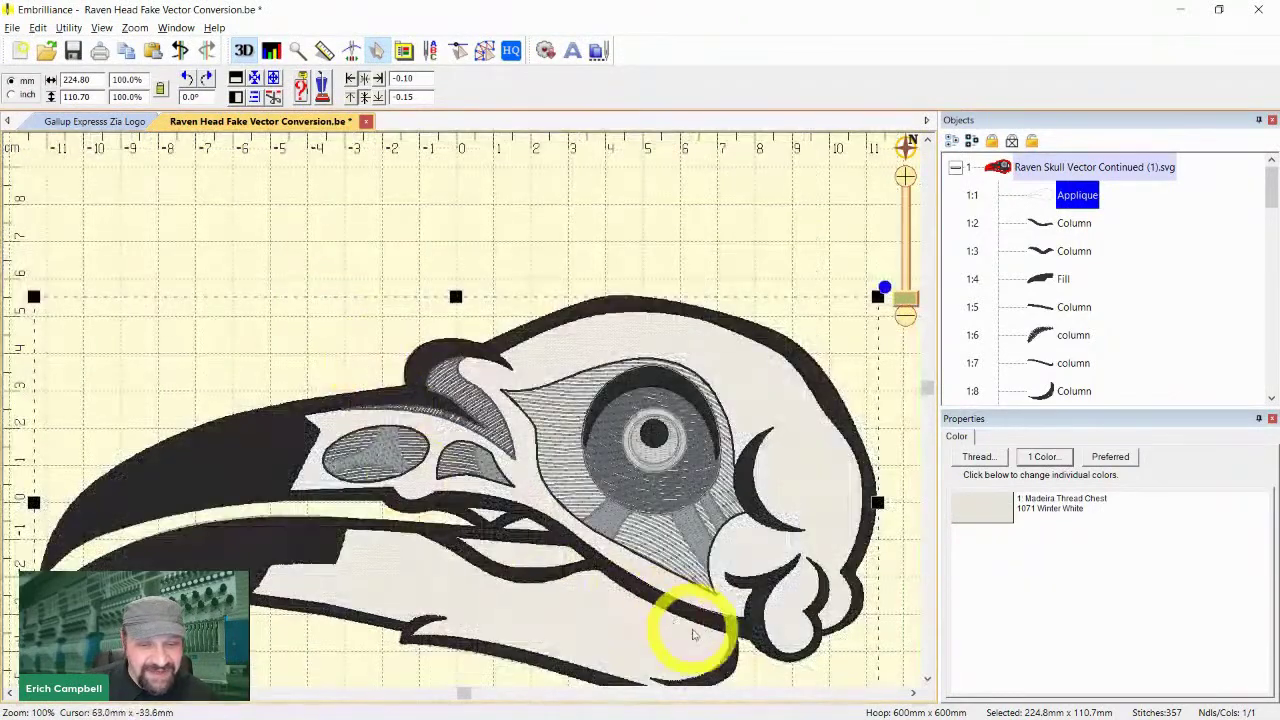
pyautogui.click(415, 265)
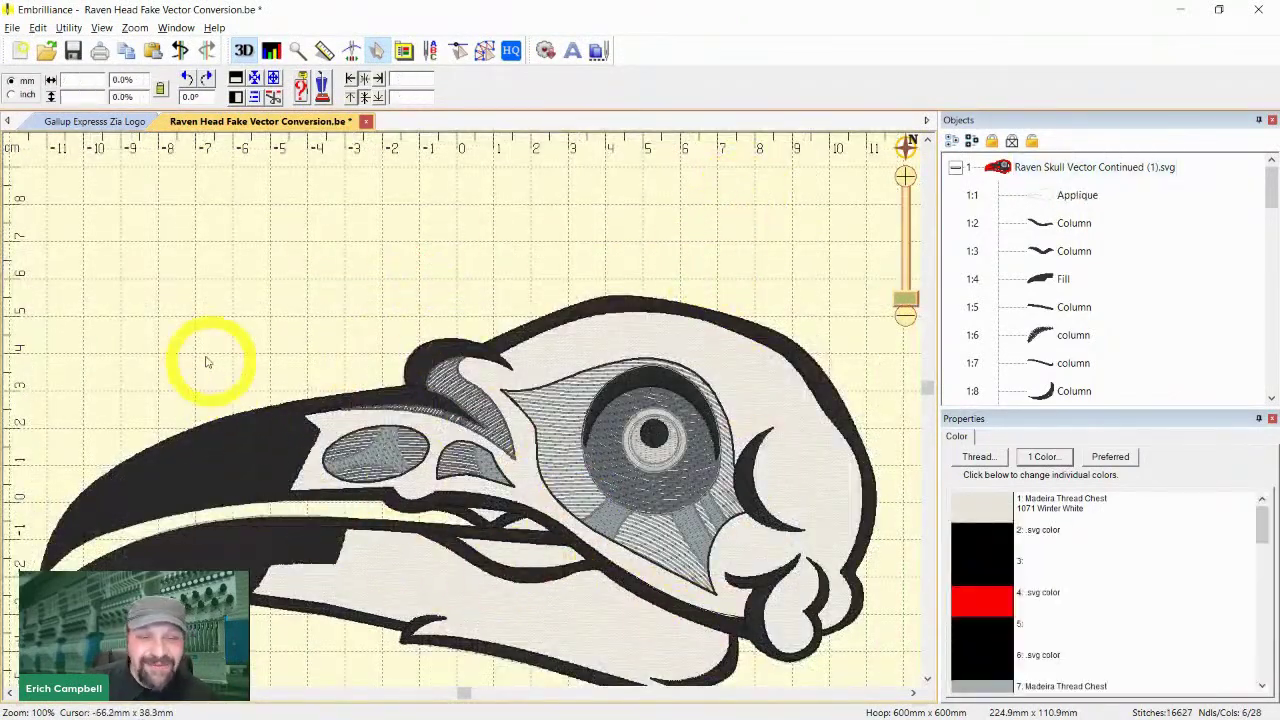
# Alternately select the upper beak fill and the column along the beak's upper edge to examine how their stitches overlap
pyautogui.scroll(3, 330, 330)
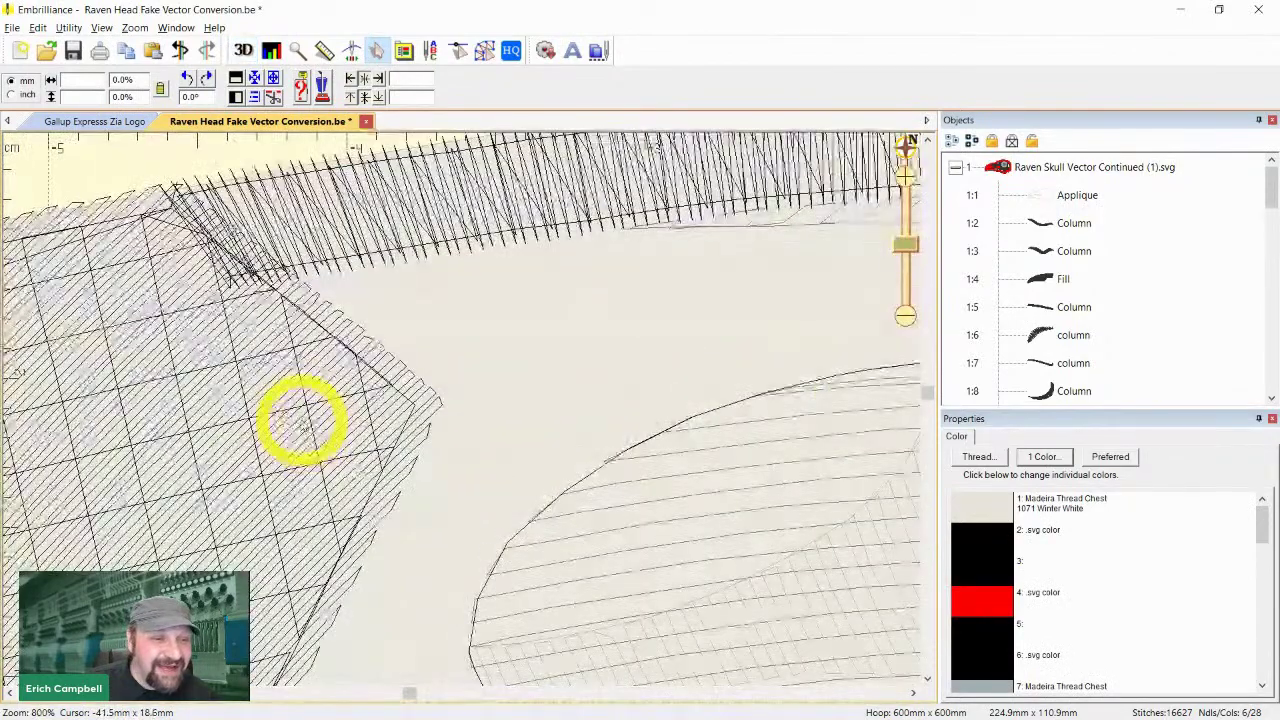
pyautogui.scroll(-2, 300, 425)
pyautogui.click(429, 400)
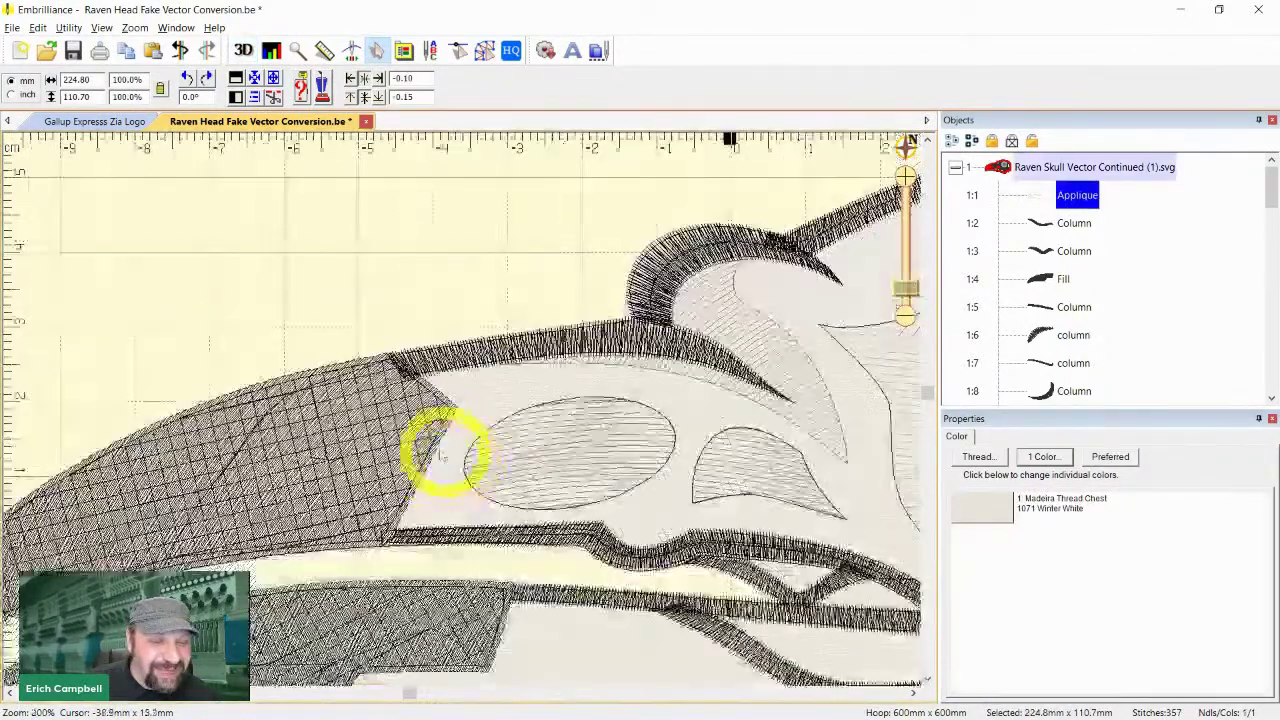
pyautogui.scroll(1, 452, 458)
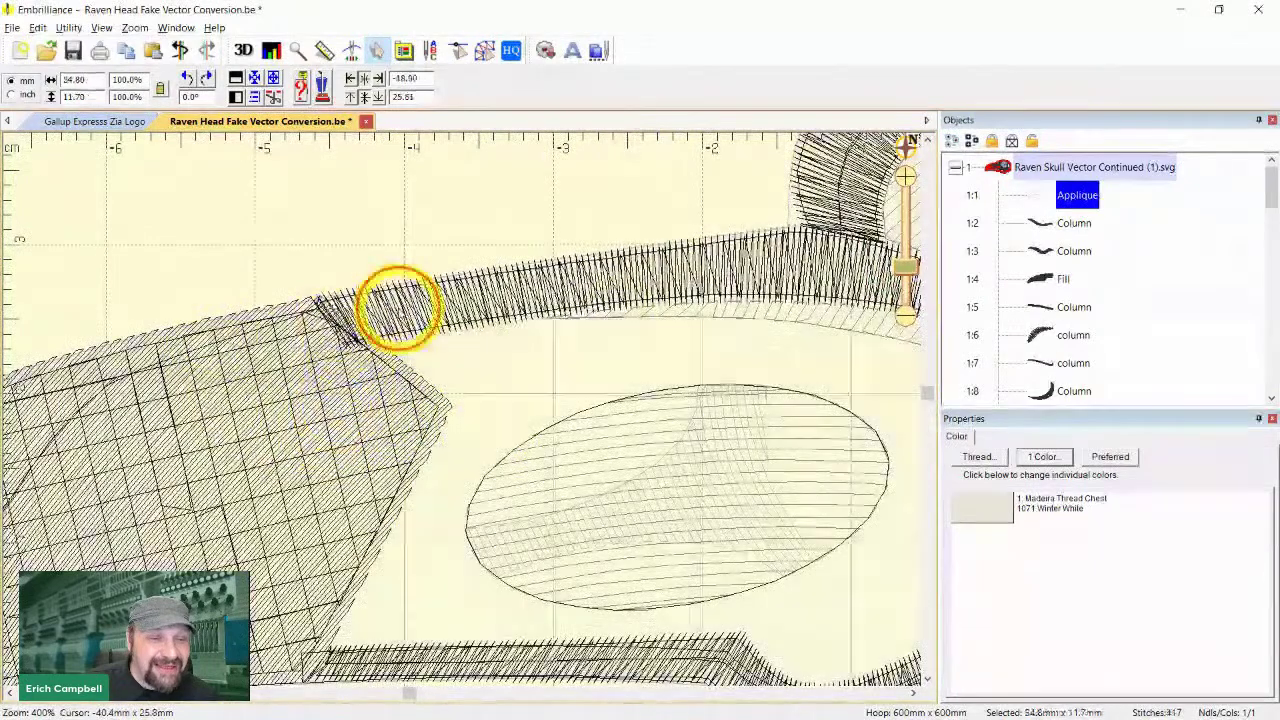
pyautogui.click(398, 308)
pyautogui.click(166, 386)
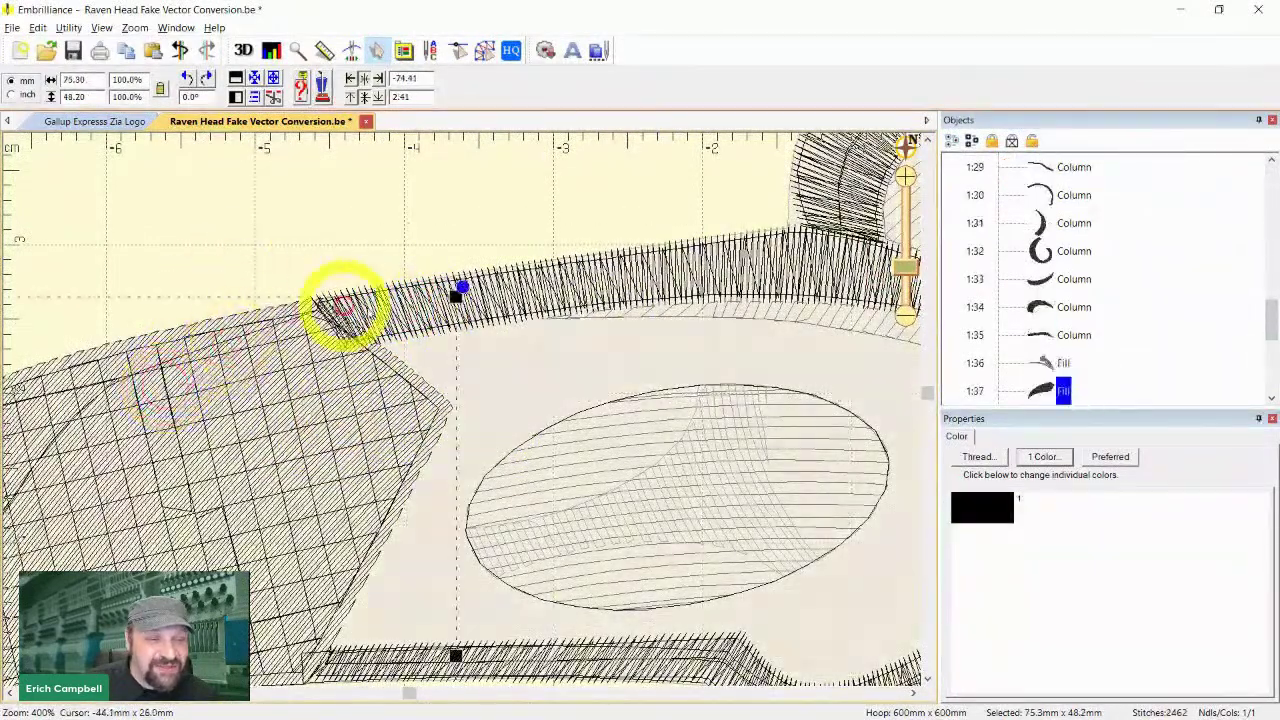
pyautogui.click(555, 290)
pyautogui.click(256, 382)
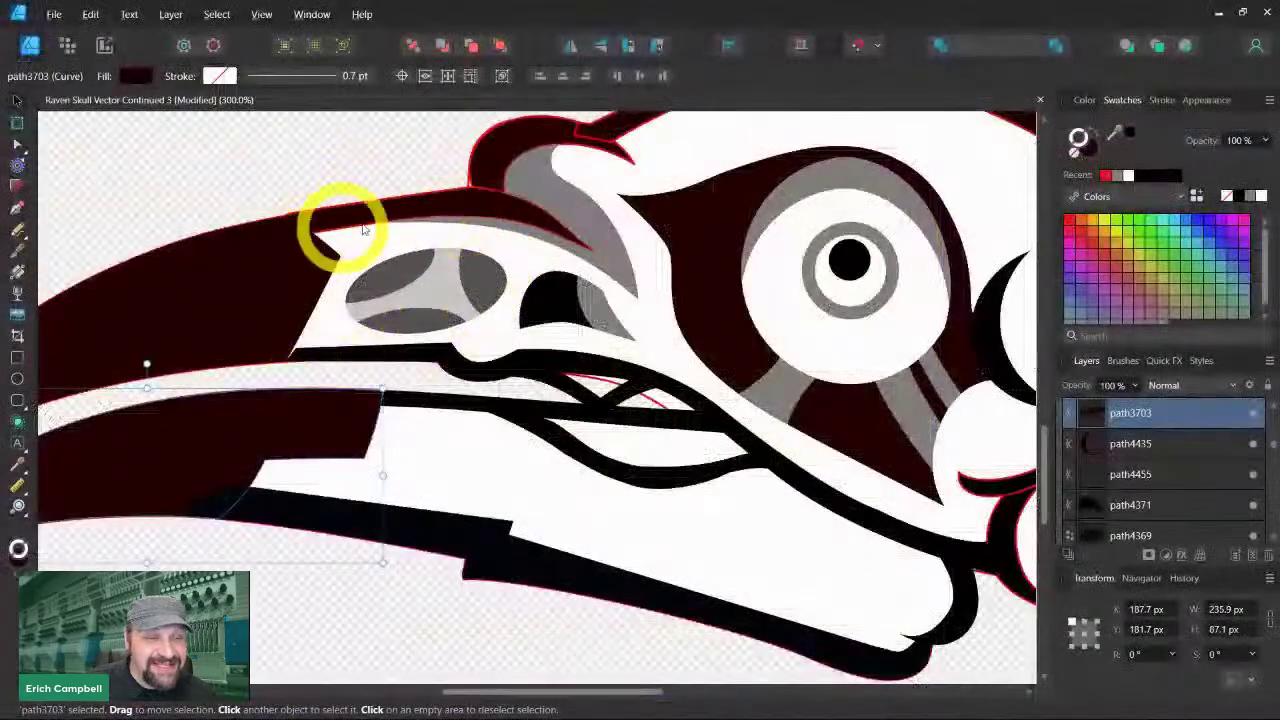
# Alternately select the dark upper beak shape and the strip along its upper edge to compare how the two vector pieces overlap
pyautogui.click(280, 265)
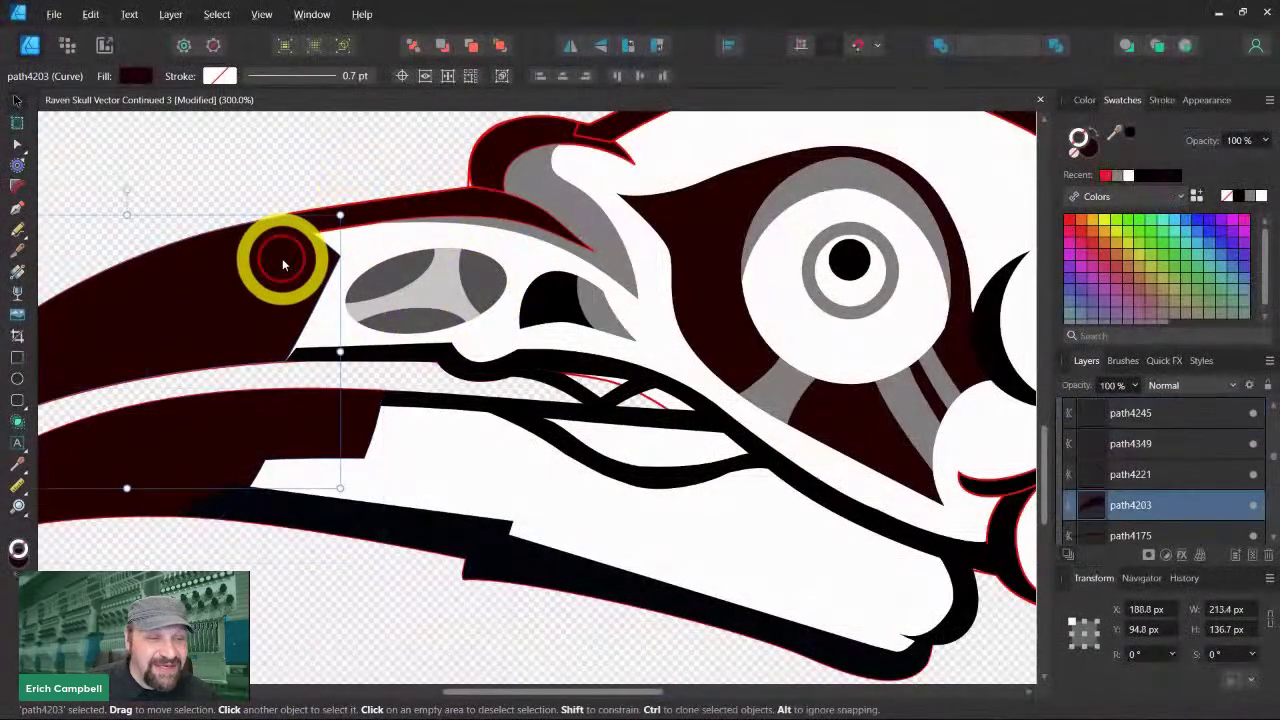
pyautogui.click(329, 229)
pyautogui.click(18, 104)
pyautogui.click(355, 233)
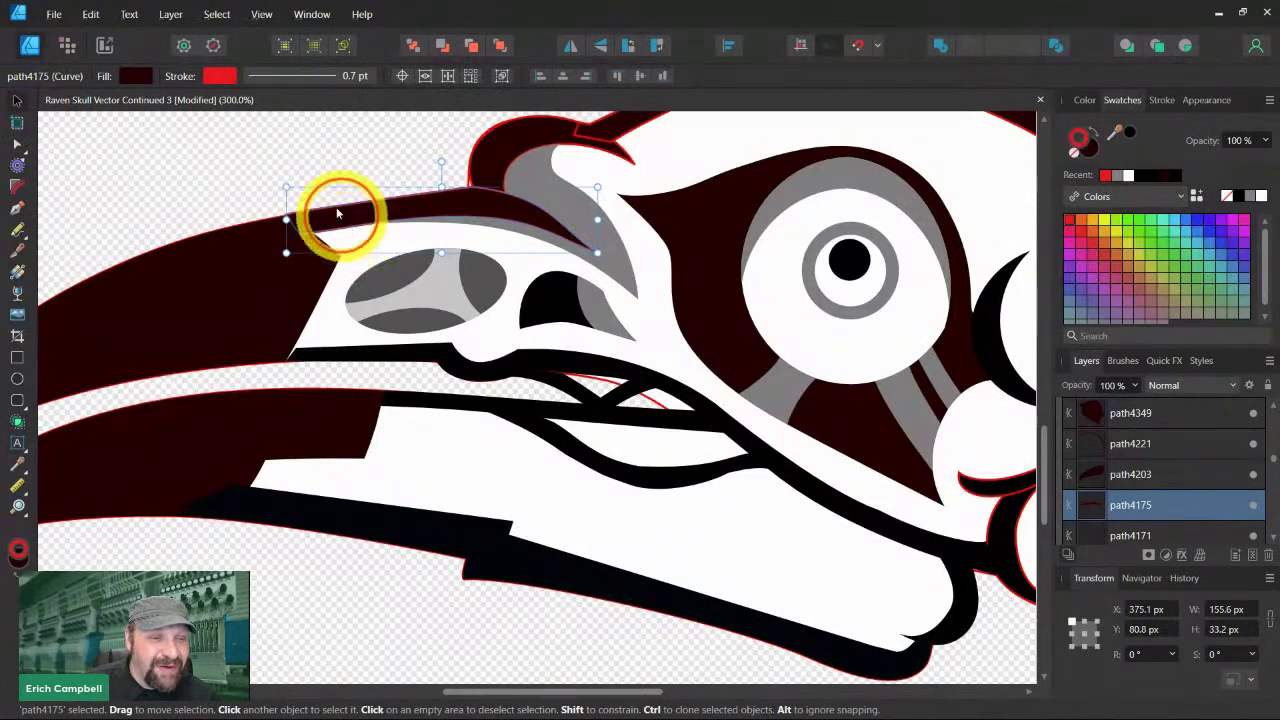
# Select the single combined dark curve that forms the upper beak and skull outline
pyautogui.moveTo(347, 229); pyautogui.dragTo(216, 220)
pyautogui.press('space')
pyautogui.moveTo(257, 171); pyautogui.dragTo(477, 411)
pyautogui.moveTo(465, 253); pyautogui.dragTo(477, 666)
pyautogui.press('z')
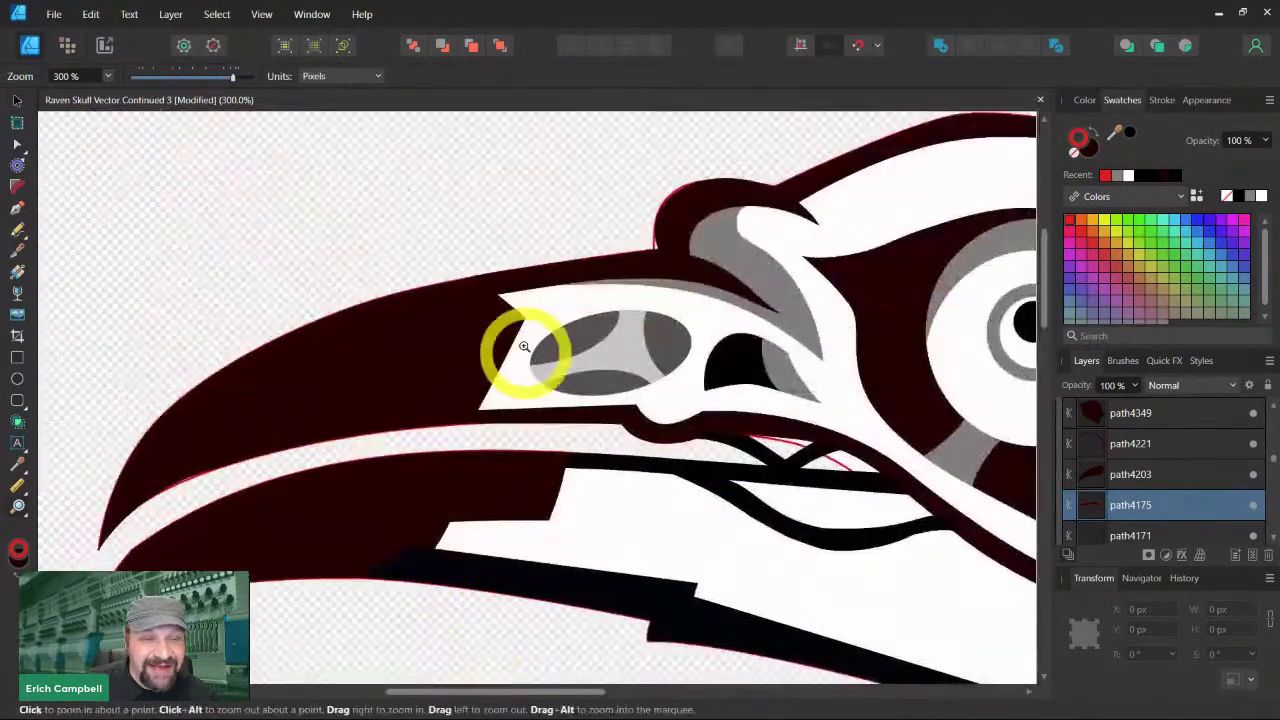
pyautogui.click(514, 283)
pyautogui.click(18, 101)
pyautogui.click(294, 334)
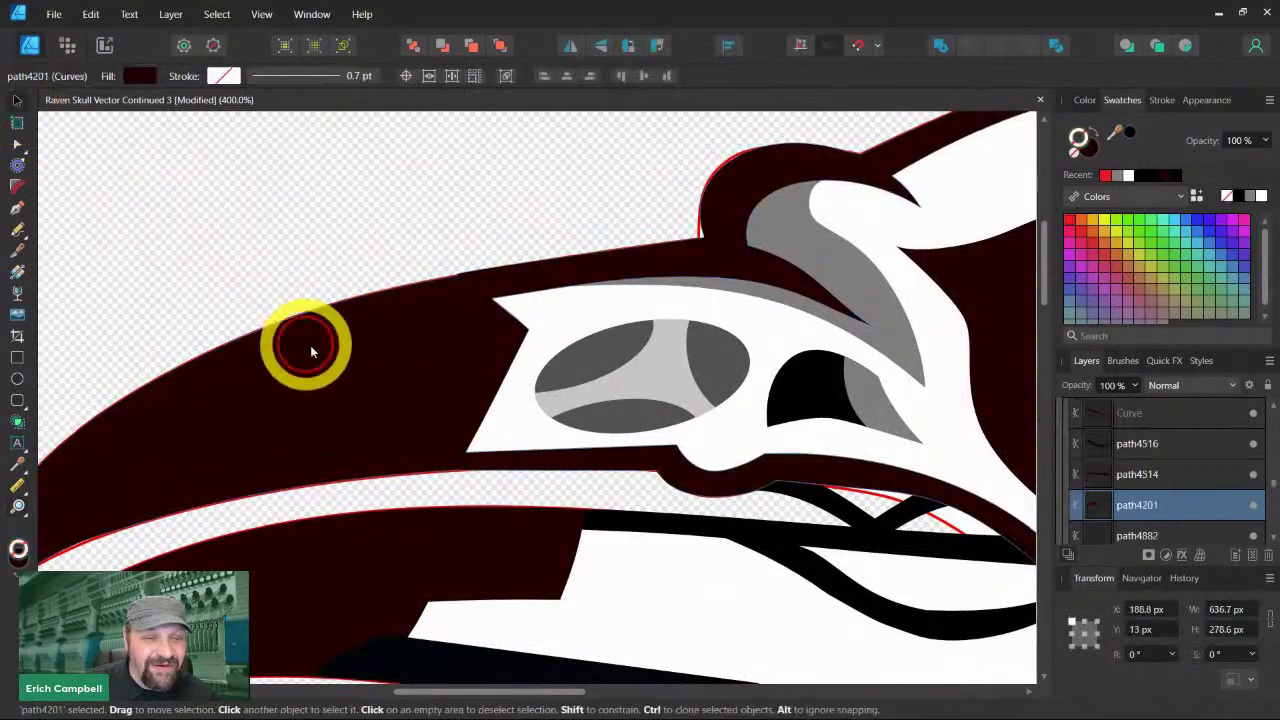
pyautogui.press('t')
pyautogui.click(410, 366)
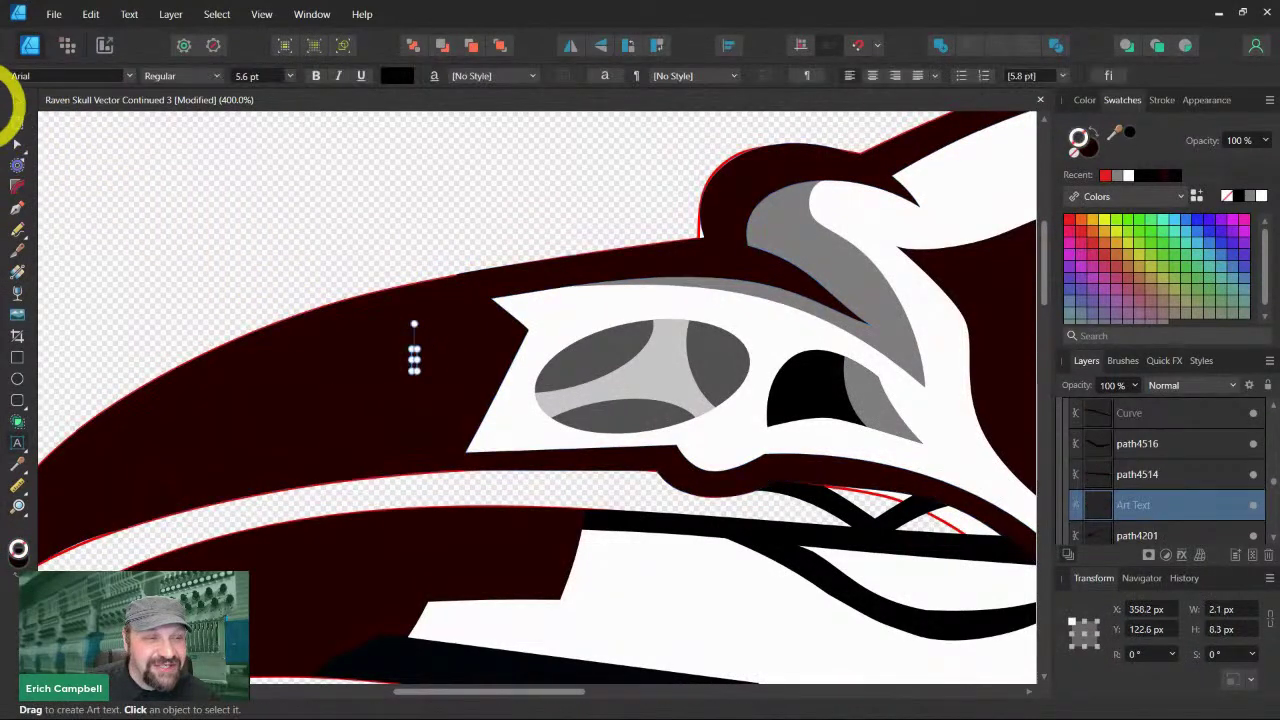
pyautogui.click(18, 101)
# Swap the fill and stroke of the combined skull outline curve to show it as an outline only, and swap them back
pyautogui.click(429, 380)
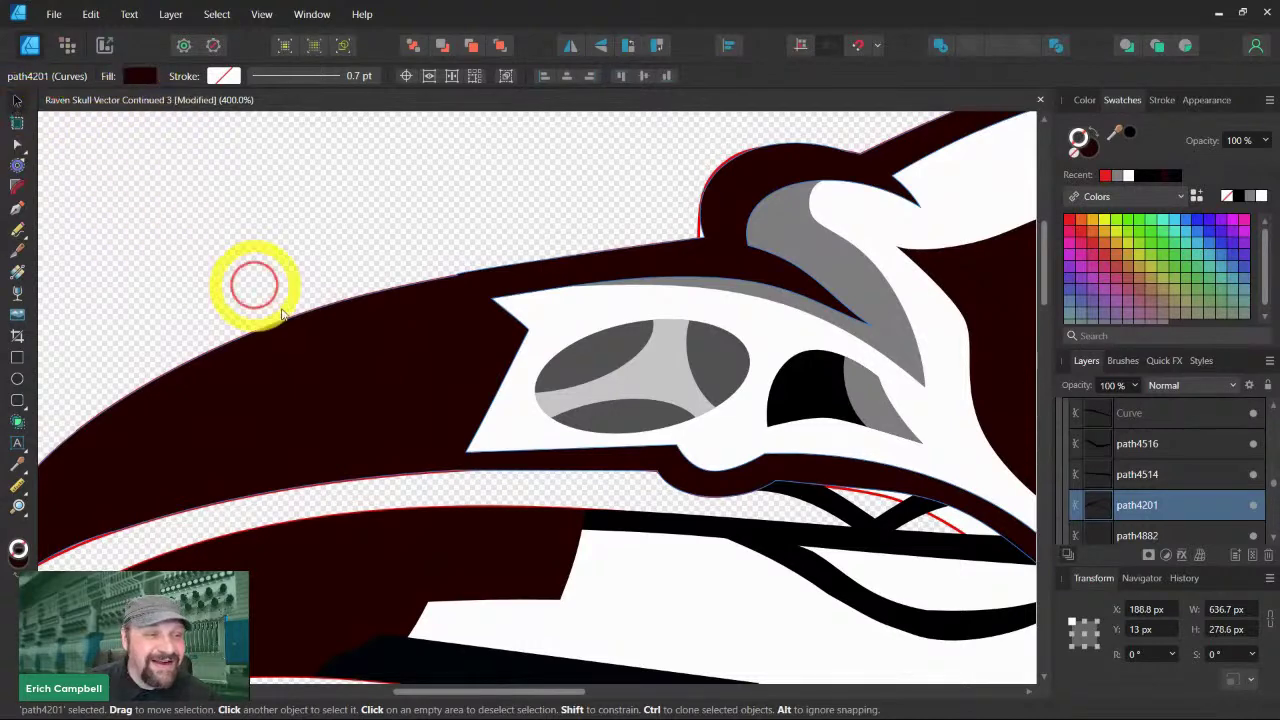
pyautogui.click(1093, 133)
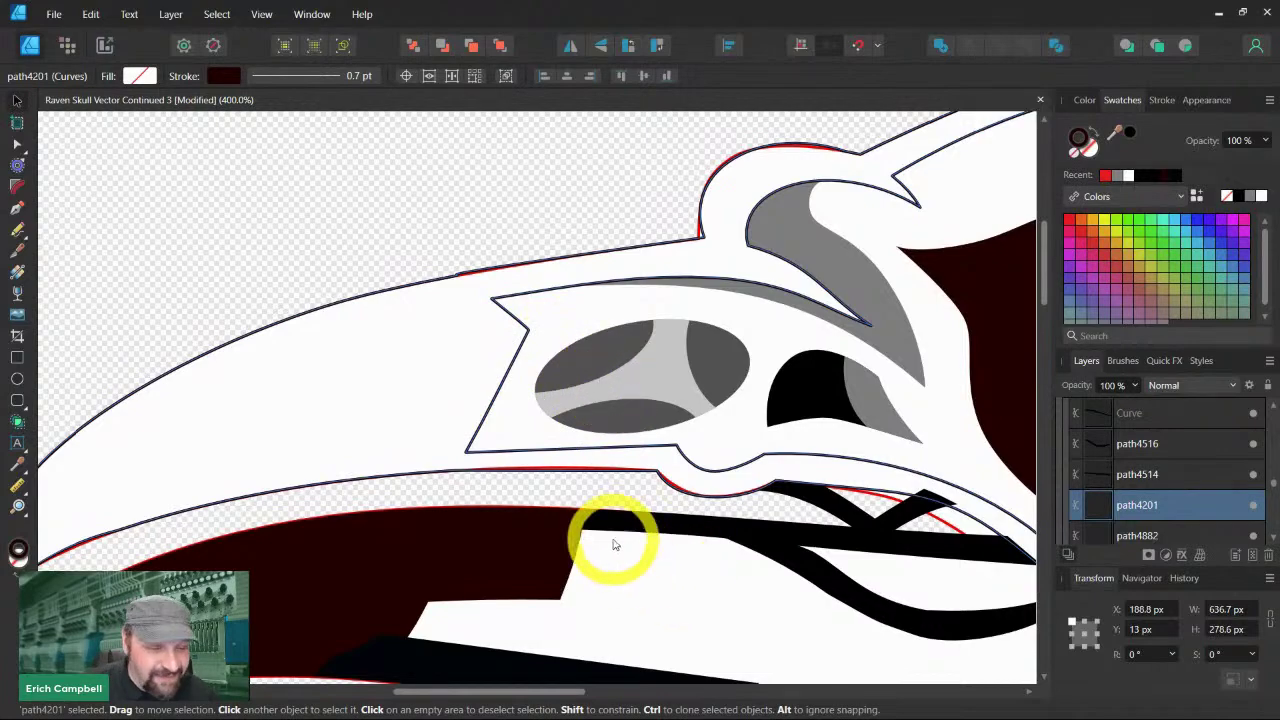
pyautogui.hotkey('shift', 'x')
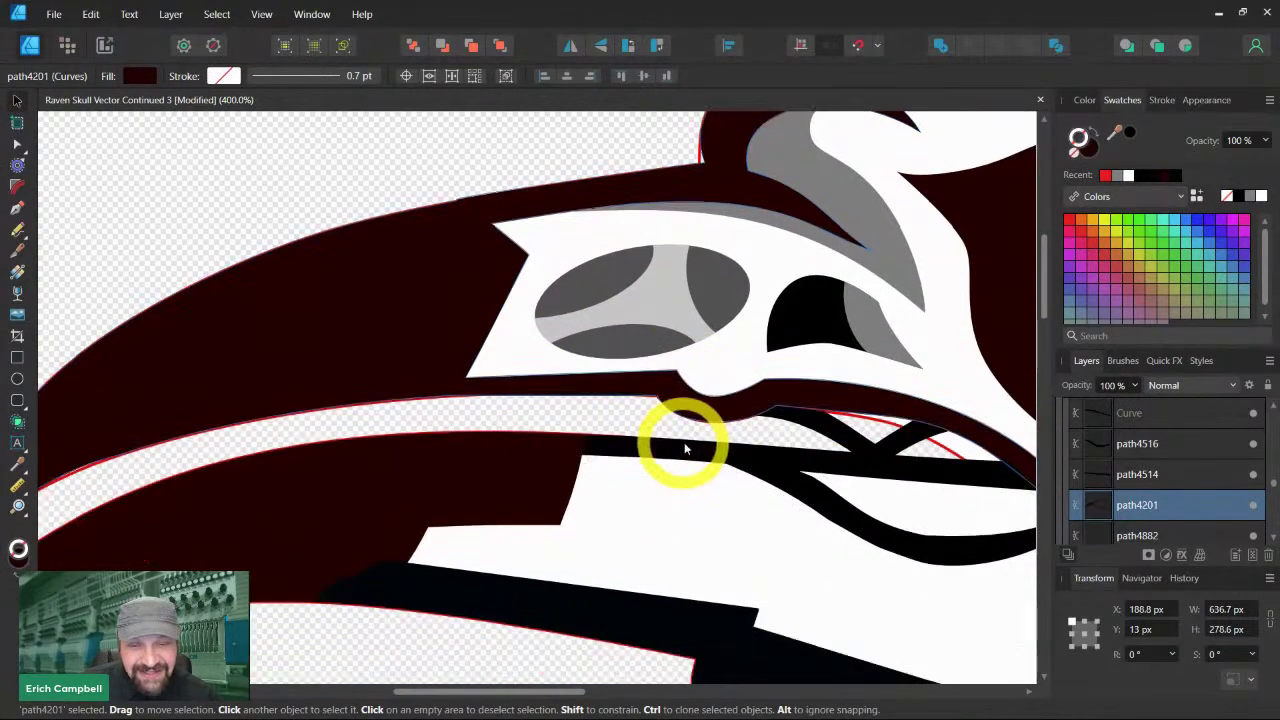
# Give the black V-shaped piece in the gap between the upper and lower beak a red stroke, and clear the selection
pyautogui.scroll(-2, 818, 484)
pyautogui.moveTo(818, 484); pyautogui.dragTo(429, 543)
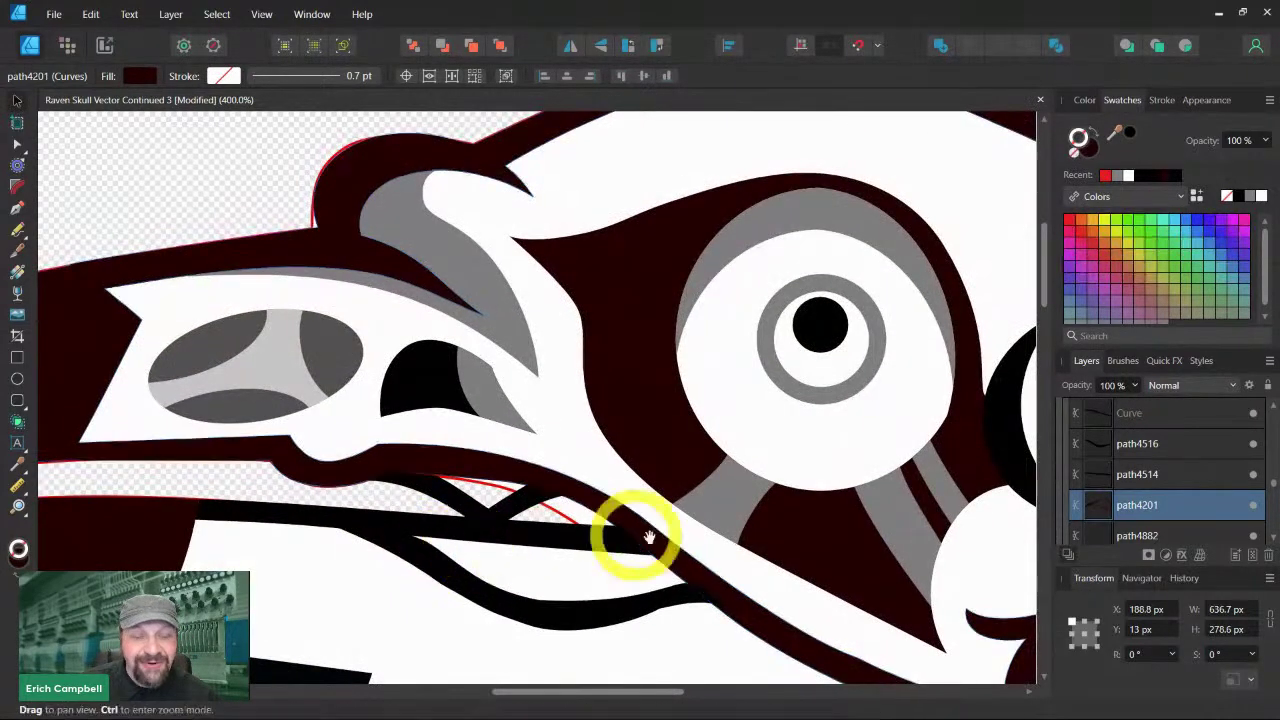
pyautogui.hscroll(2, 533, 540)
pyautogui.moveTo(537, 538); pyautogui.dragTo(700, 563)
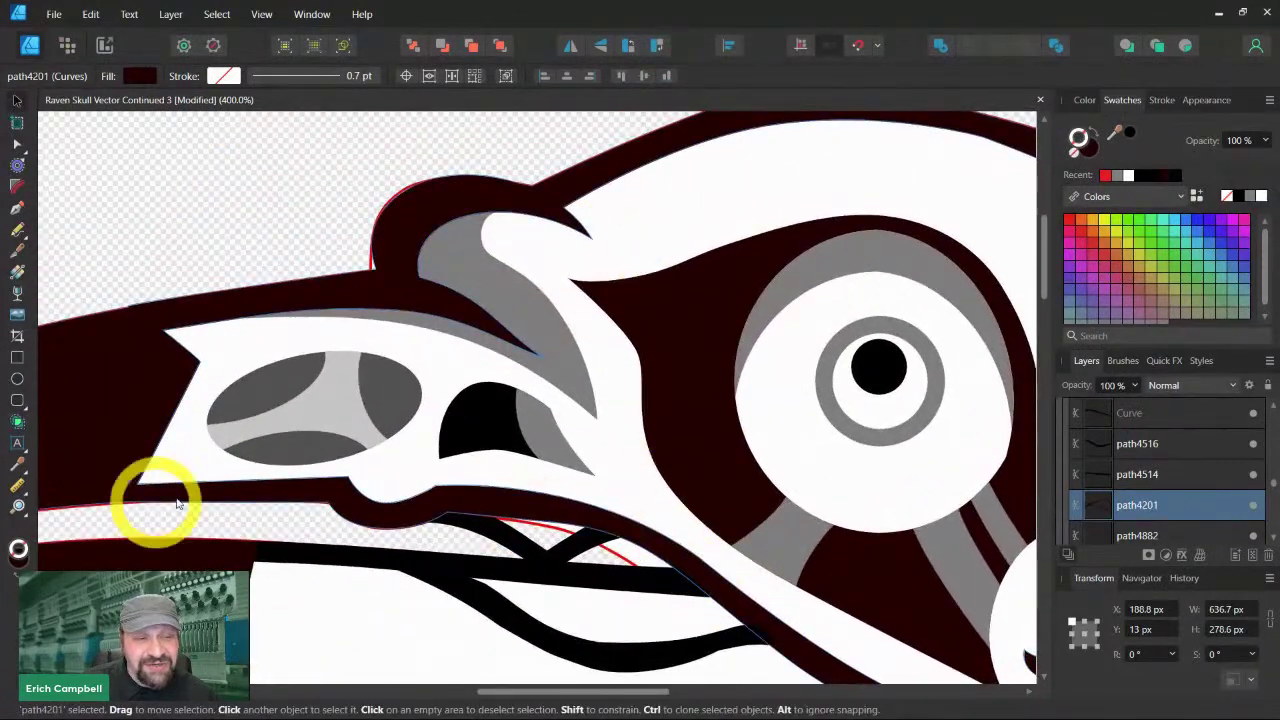
pyautogui.moveTo(547, 545); pyautogui.dragTo(583, 329)
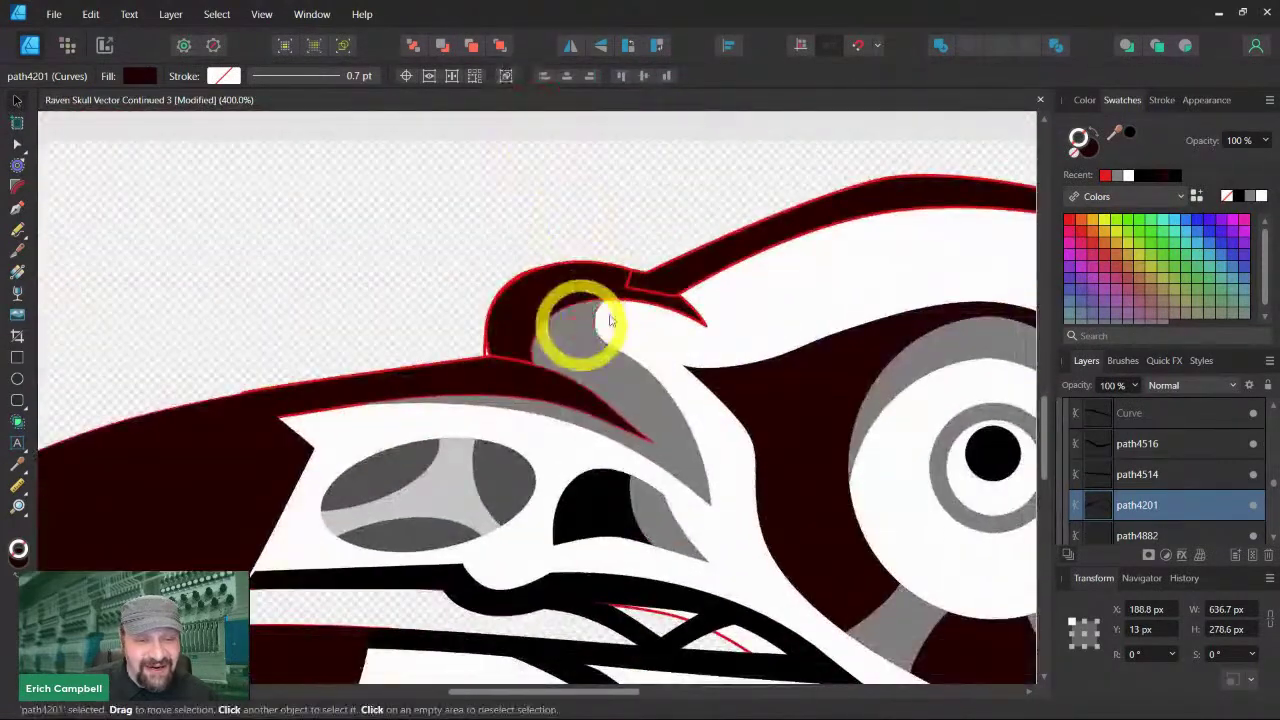
pyautogui.moveTo(700, 357); pyautogui.dragTo(500, 220)
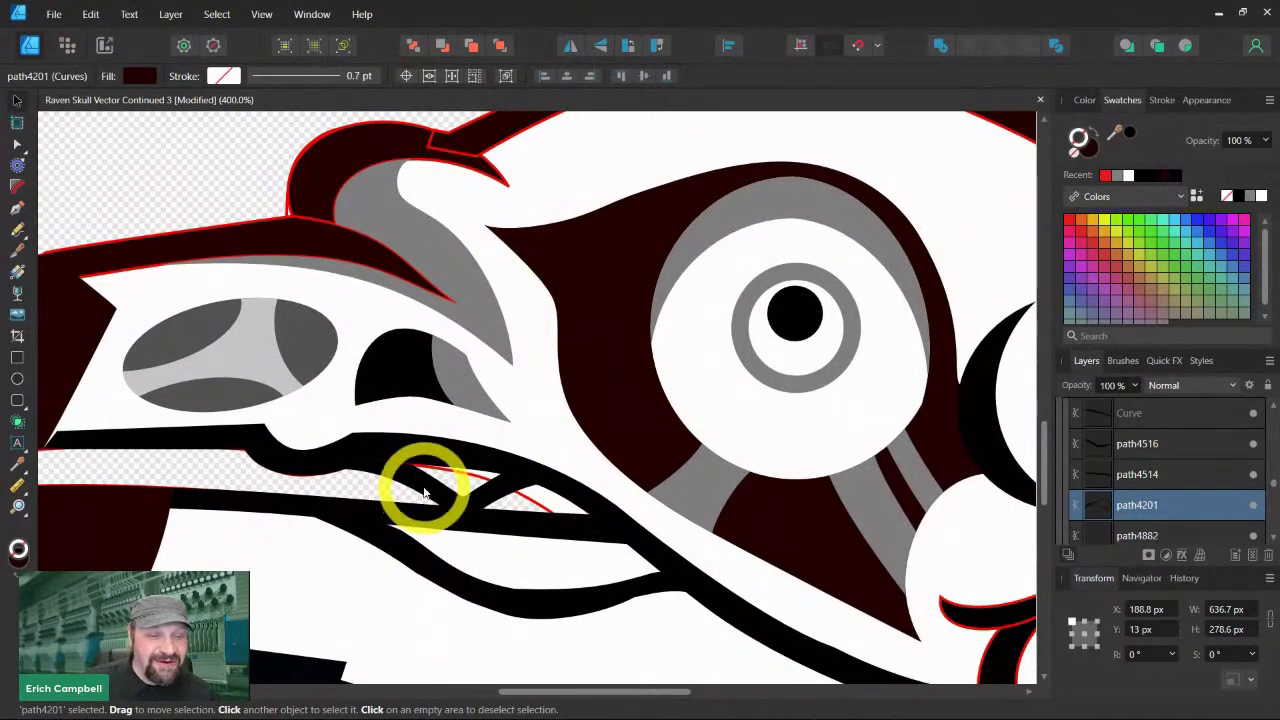
pyautogui.click(424, 491)
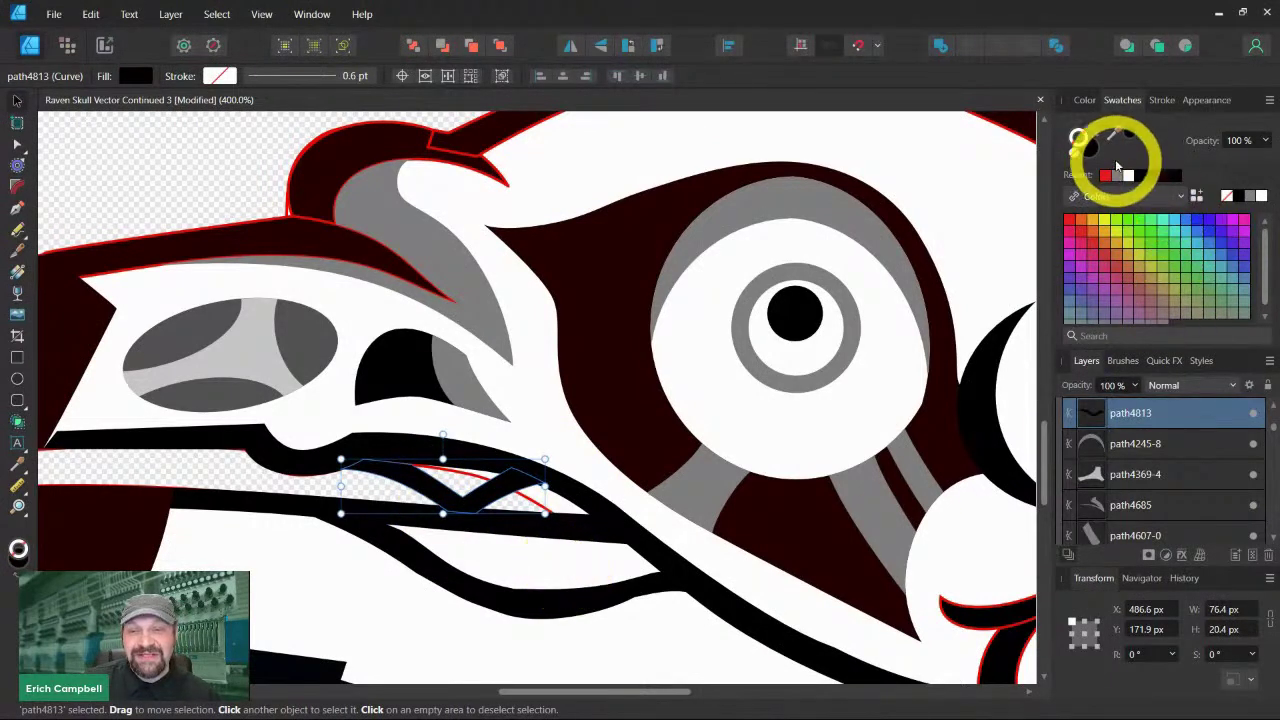
pyautogui.click(287, 476)
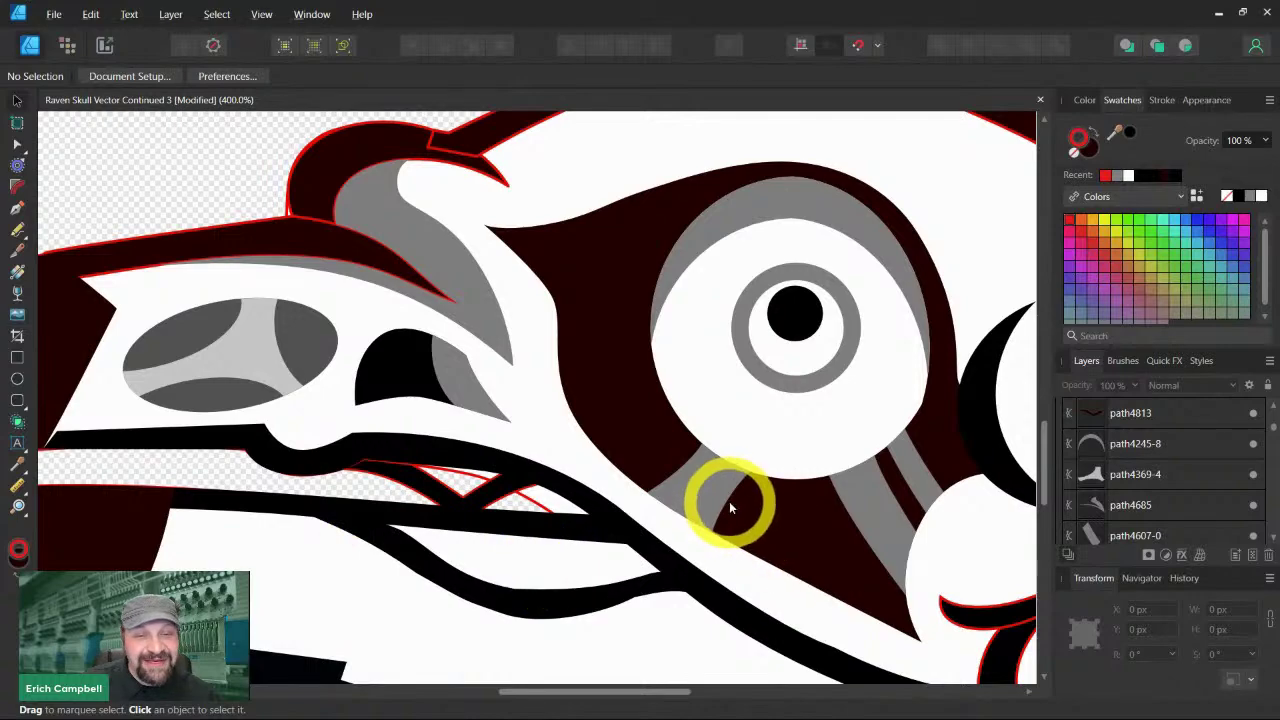
# Switch to Embrilliance and view the raven head's beak and jaw stitching for comparison with the vector pieces
pyautogui.hotkey('alt', 'Tab')
pyautogui.scroll(-2, 731, 489)
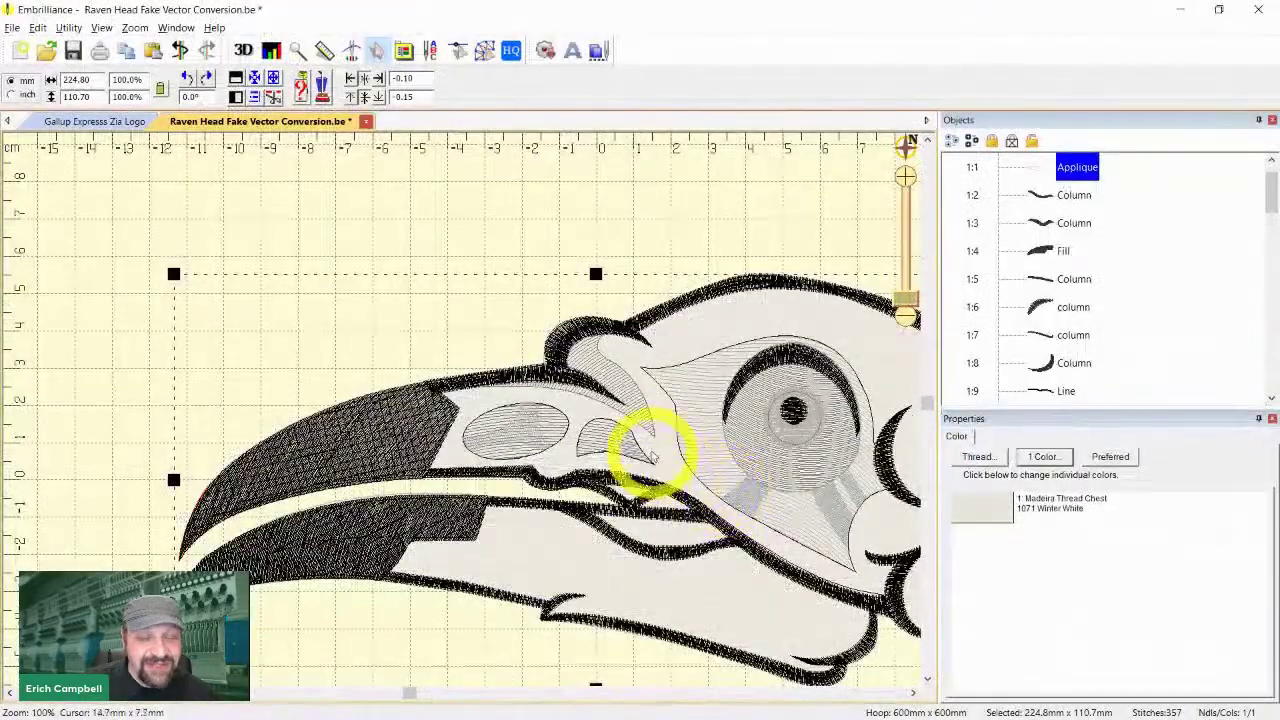
pyautogui.scroll(-1, 688, 478)
pyautogui.scroll(2, 780, 520)
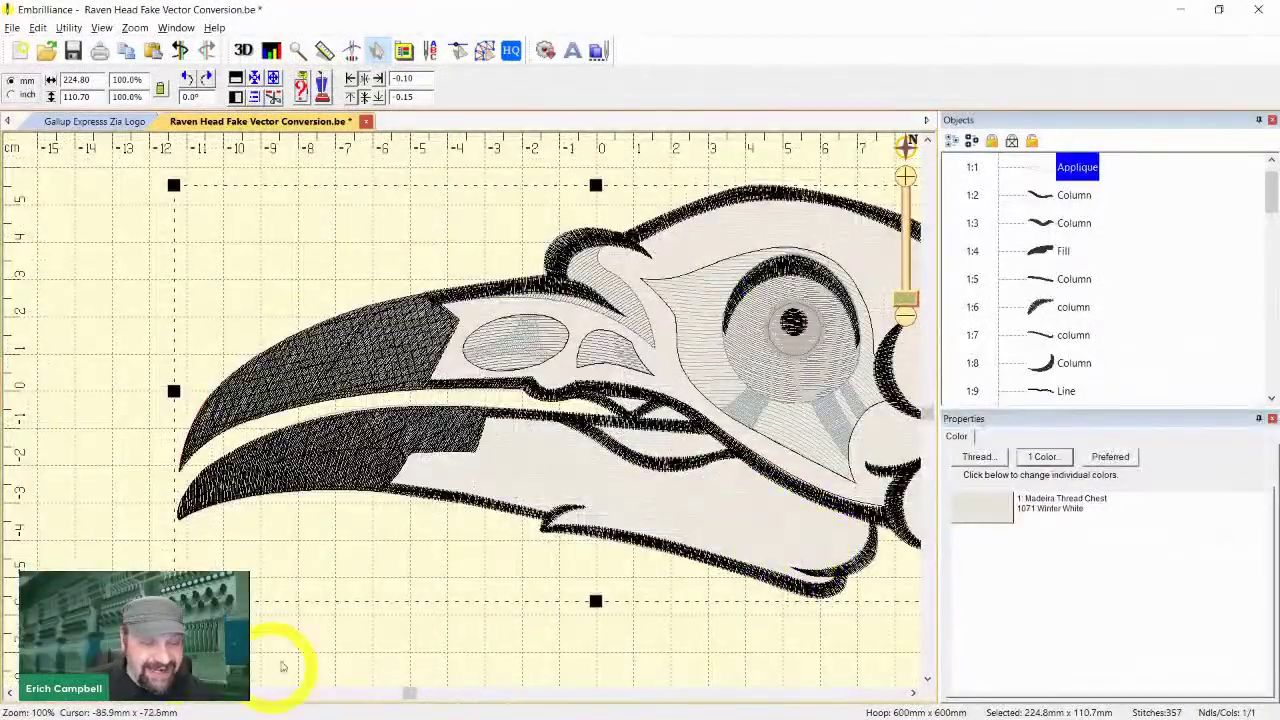